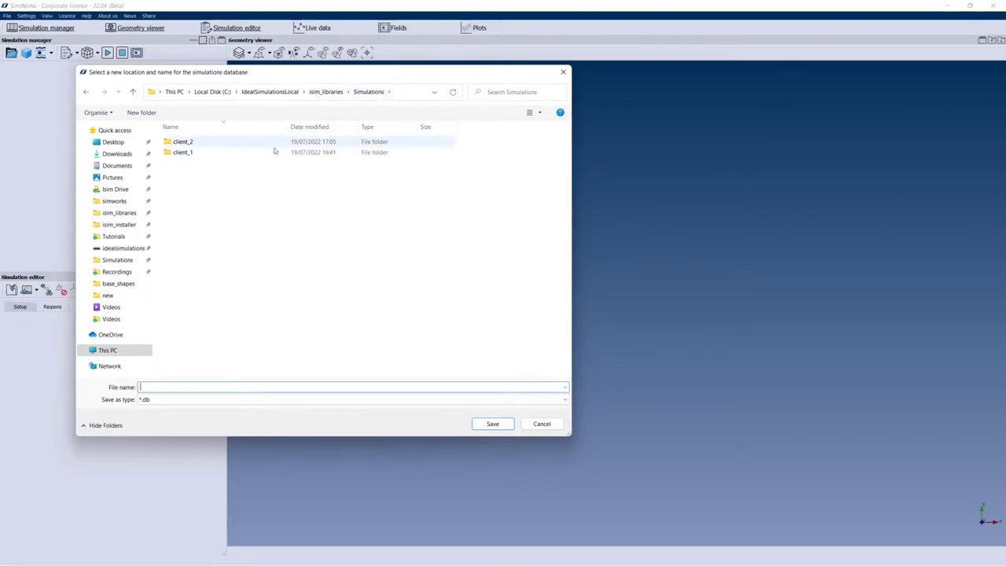
# - Create a folder named client_3 inside the Simulations folder and open it
pyautogui.rightClick(224, 214)
pyautogui.moveTo(350, 343)
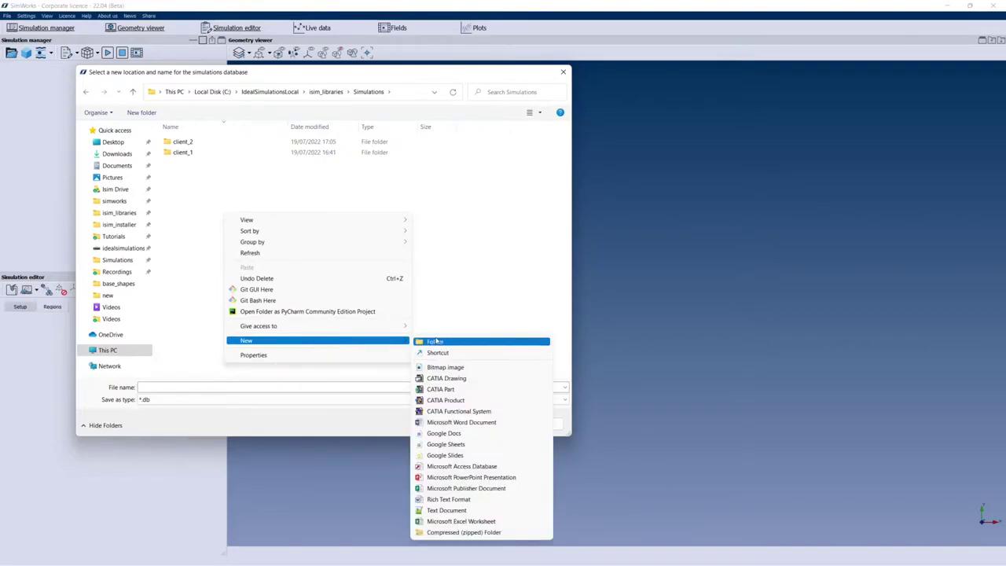
pyautogui.click(434, 343)
pyautogui.write('client_3')
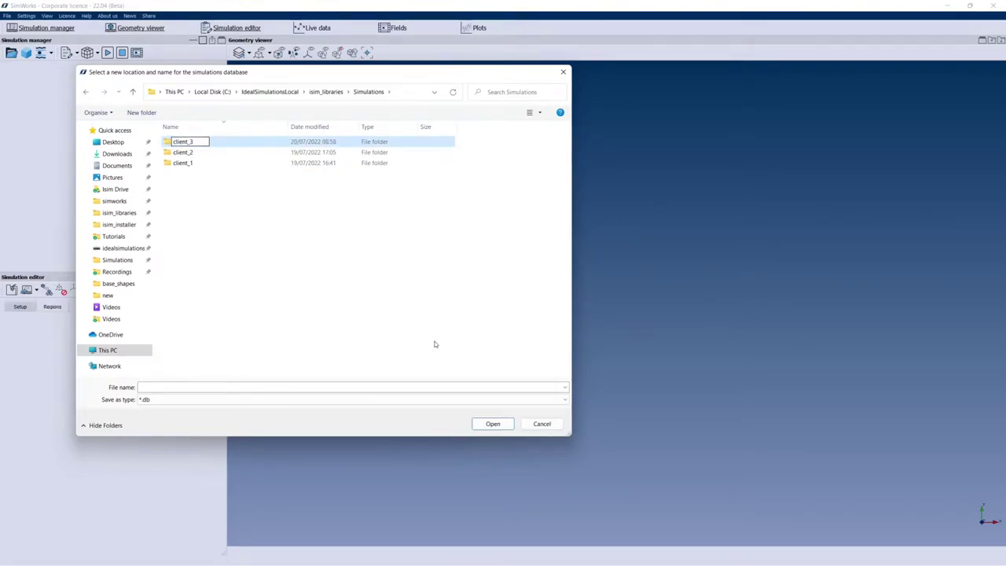
pyautogui.press('Return')
pyautogui.press('Return')
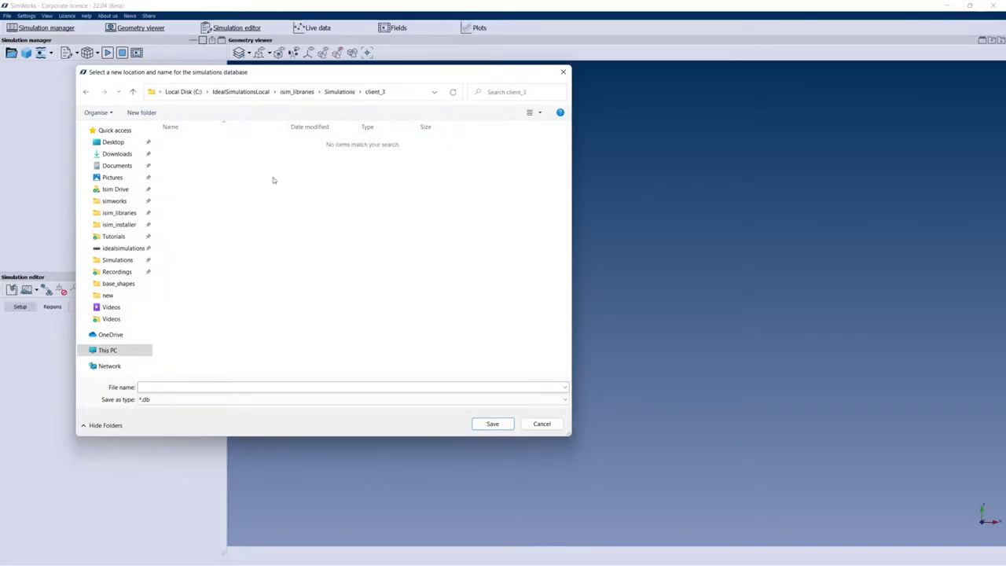
# - Save the new simulations database in the client_3 folder as client_3_database
pyautogui.click(243, 386)
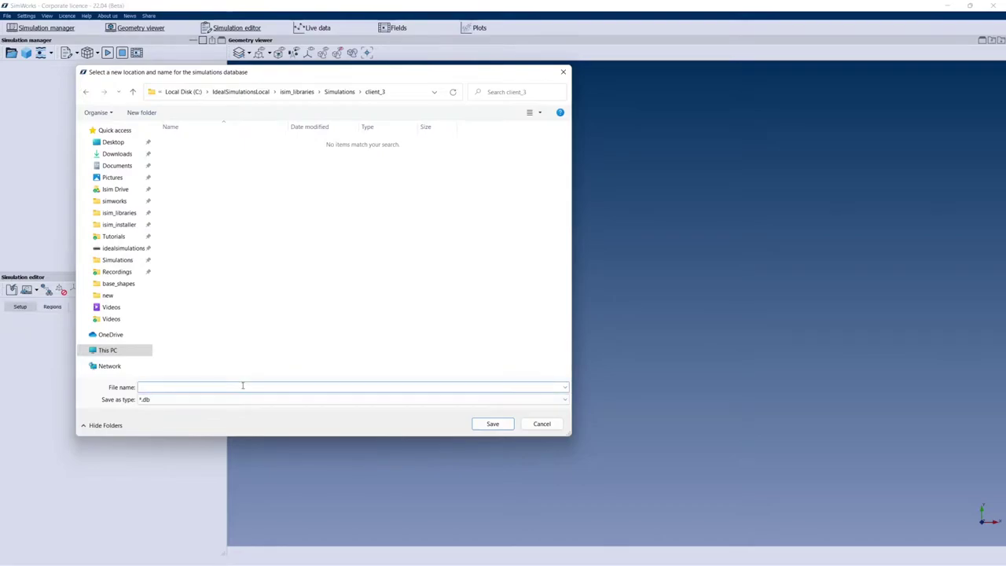
pyautogui.write('client_3_database')
pyautogui.click(492, 423)
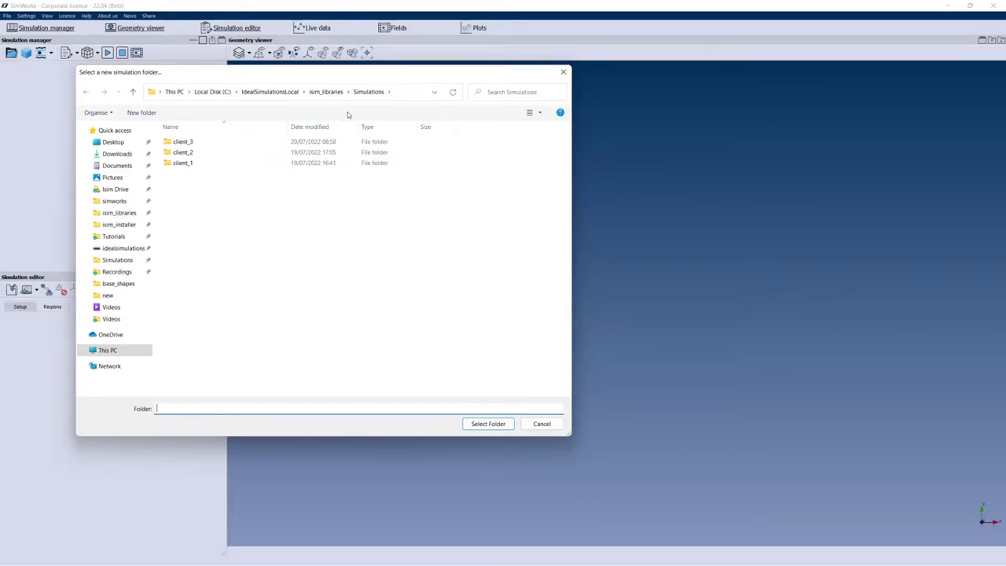
# - Choose client_3 as the simulation folder and minimise the file explorer window covering the workspace
pyautogui.doubleClick(190, 144)
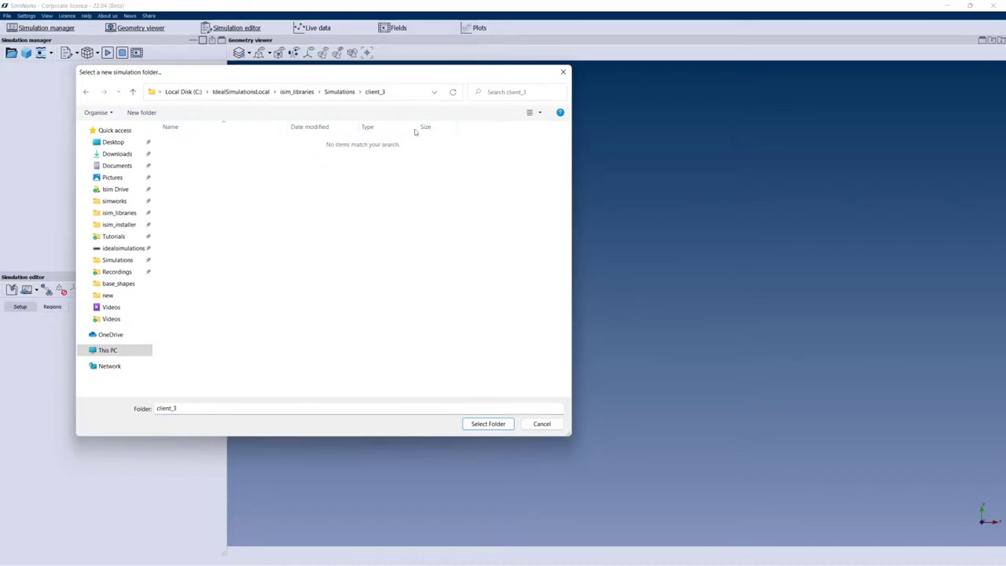
pyautogui.click(488, 423)
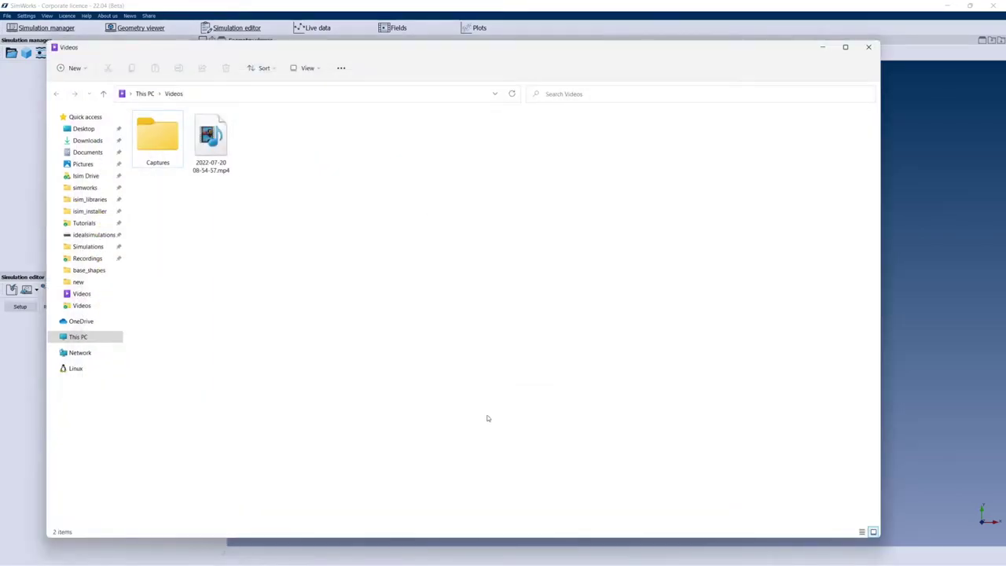
pyautogui.click(822, 47)
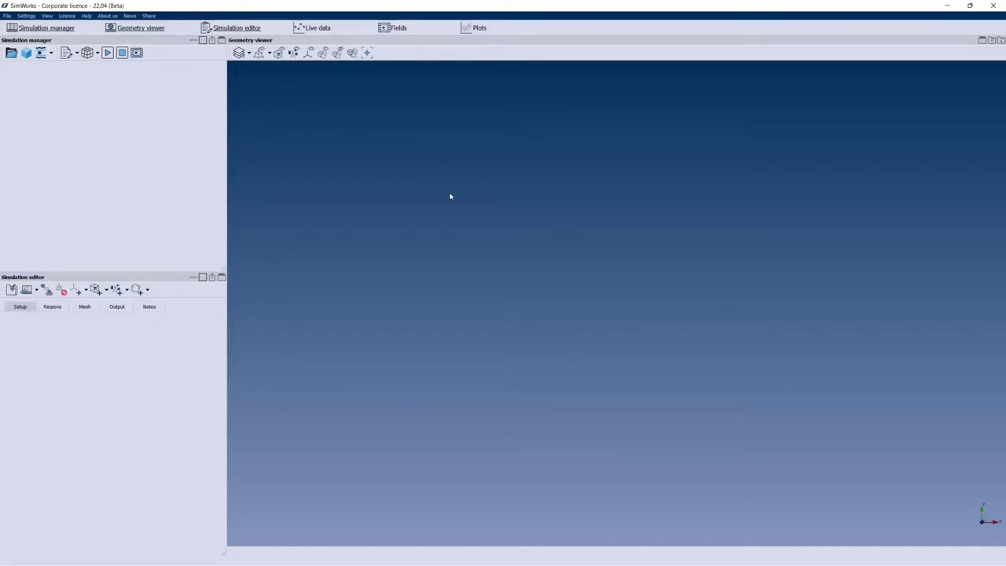
# - Review the local paths for the simulations data and the SimWorks databases in the general settings
pyautogui.click(26, 16)
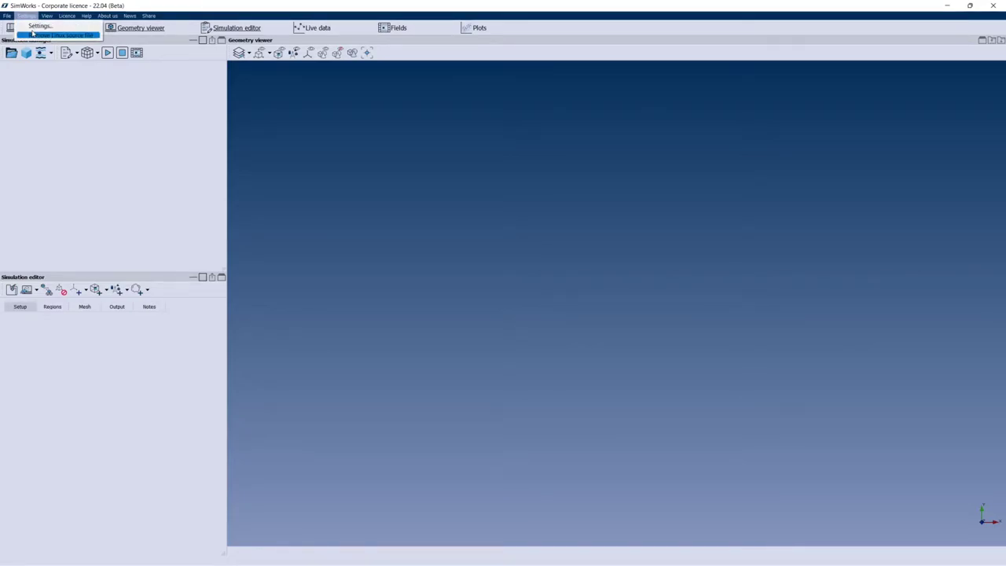
pyautogui.click(37, 26)
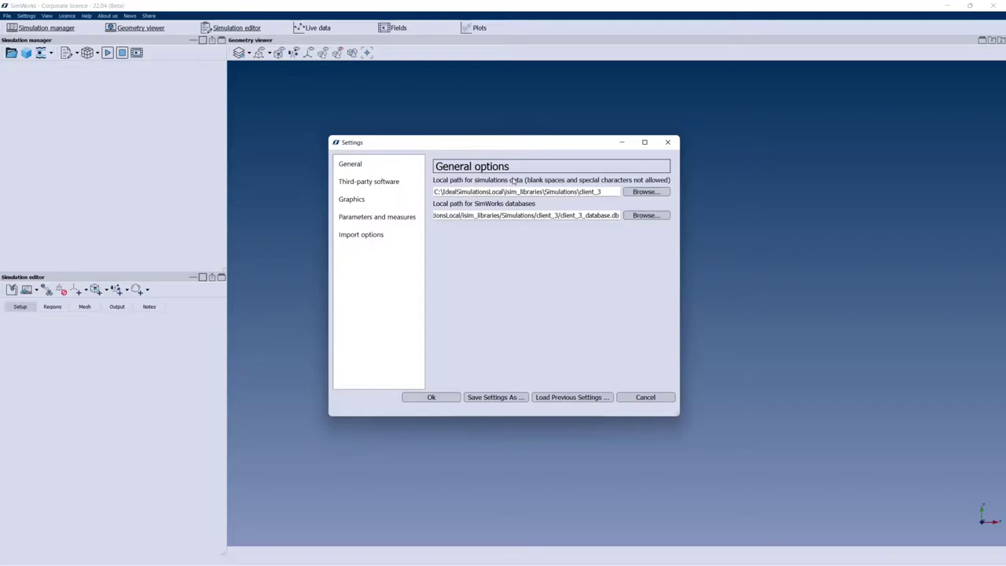
pyautogui.moveTo(605, 192); pyautogui.dragTo(345, 187)
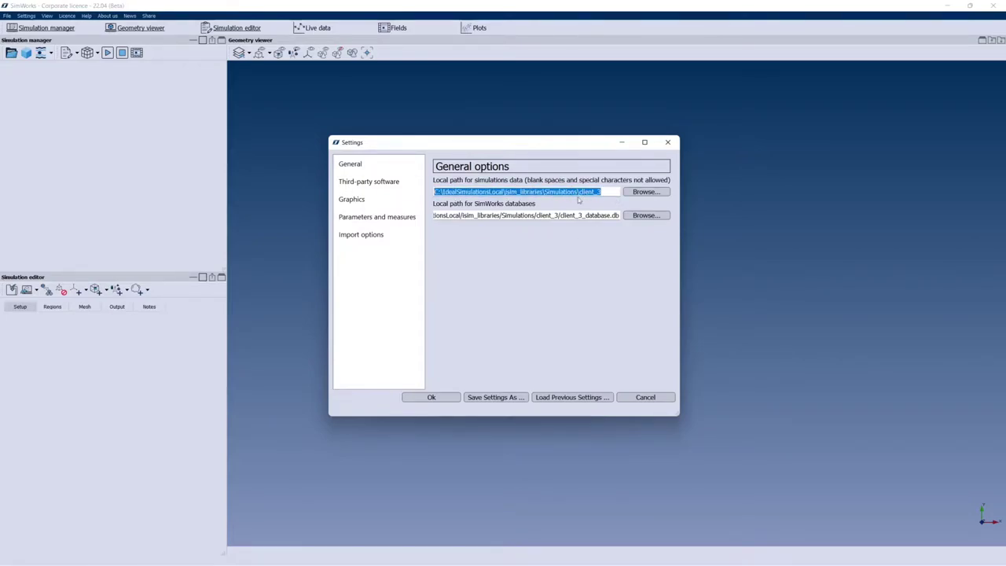
pyautogui.click(595, 192)
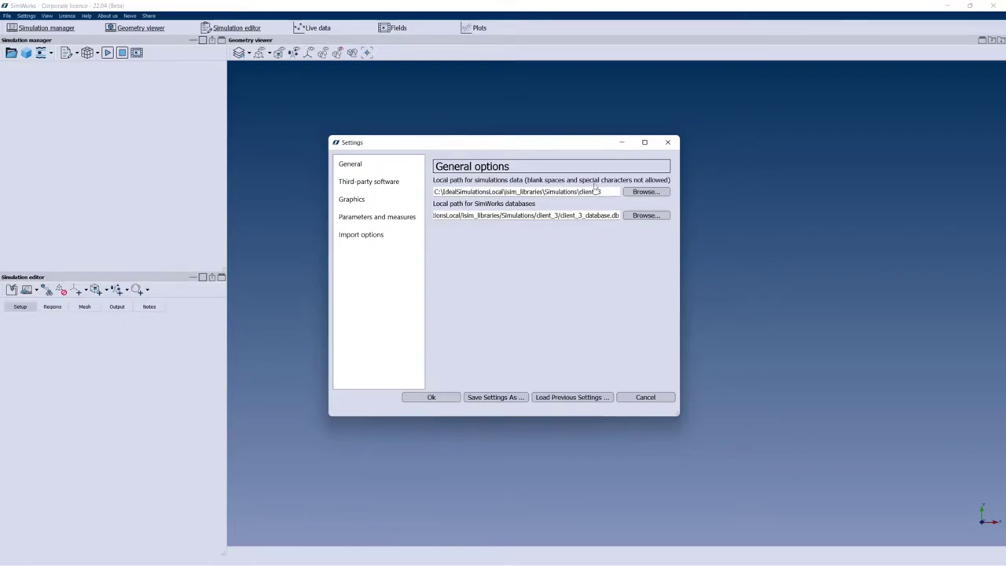
pyautogui.moveTo(561, 215); pyautogui.dragTo(625, 215)
pyautogui.moveTo(556, 213); pyautogui.dragTo(543, 213)
pyautogui.click(438, 399)
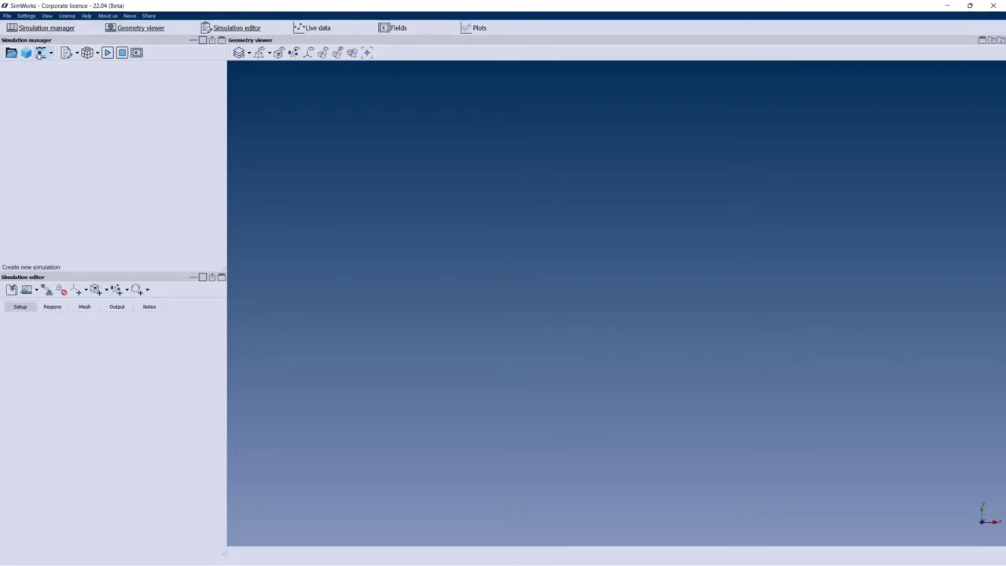
# - Create a new project and name it "My first project"
pyautogui.click(11, 52)
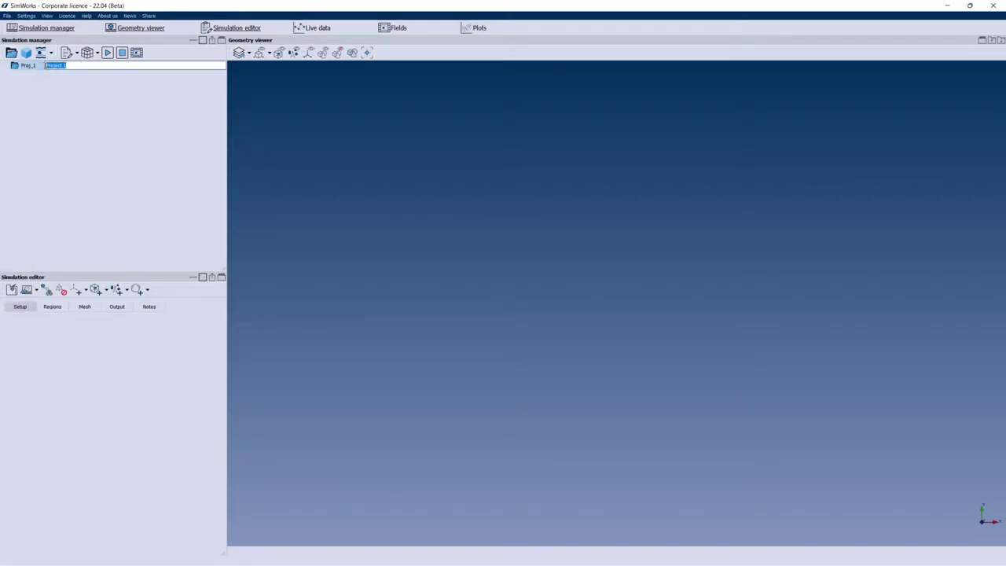
pyautogui.write('My fe')
pyautogui.write('rst project')
# - Add a geometry entry to the project in the simulation manager
pyautogui.click(26, 53)
pyautogui.click(37, 75)
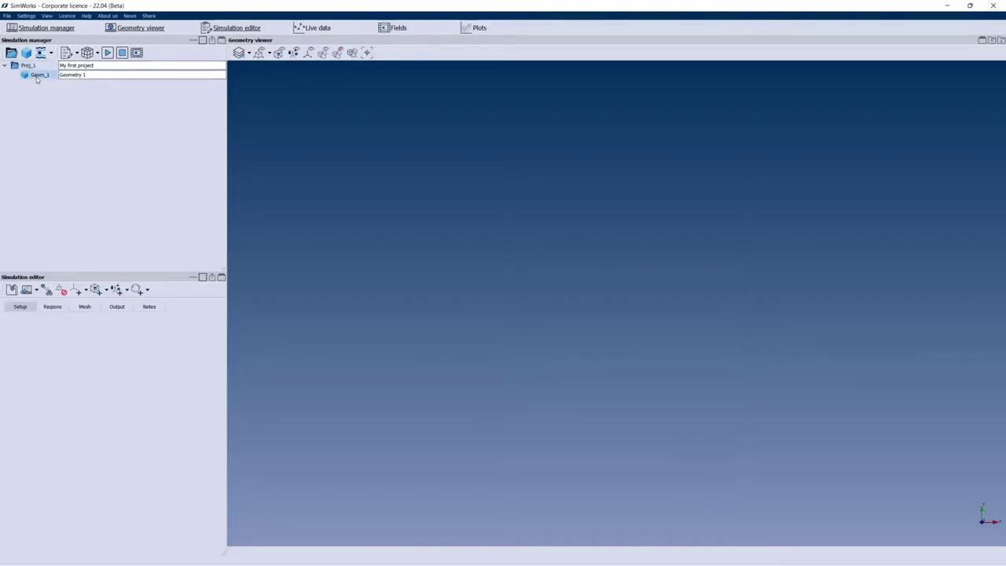
pyautogui.click(30, 73)
pyautogui.click(557, 299)
# - Add two more geometry entries to "My first project"
pyautogui.click(30, 66)
pyautogui.click(26, 53)
pyautogui.click(26, 52)
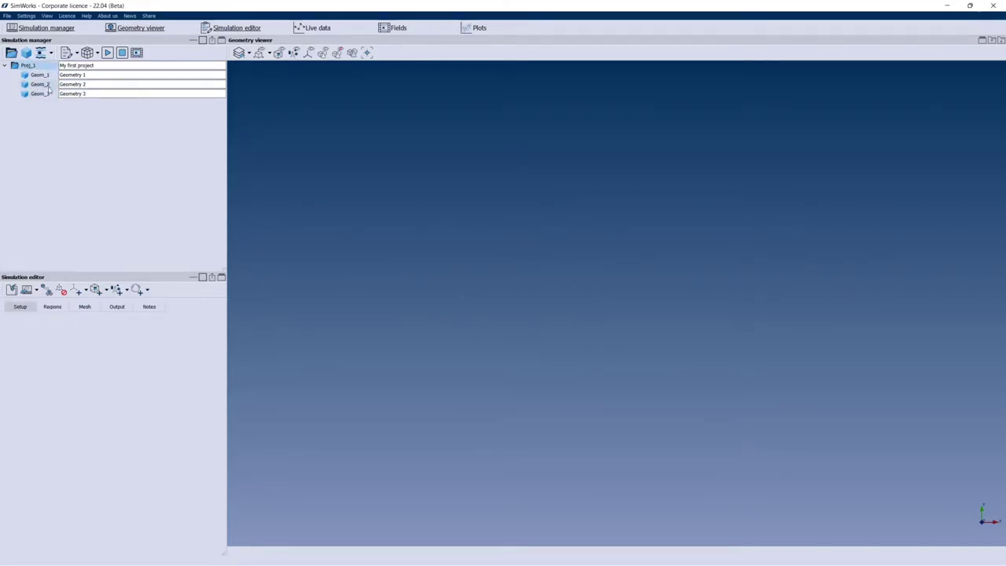
# - Delete Geometry 3 with all its content from the project
pyautogui.click(39, 94)
pyautogui.rightClick(46, 93)
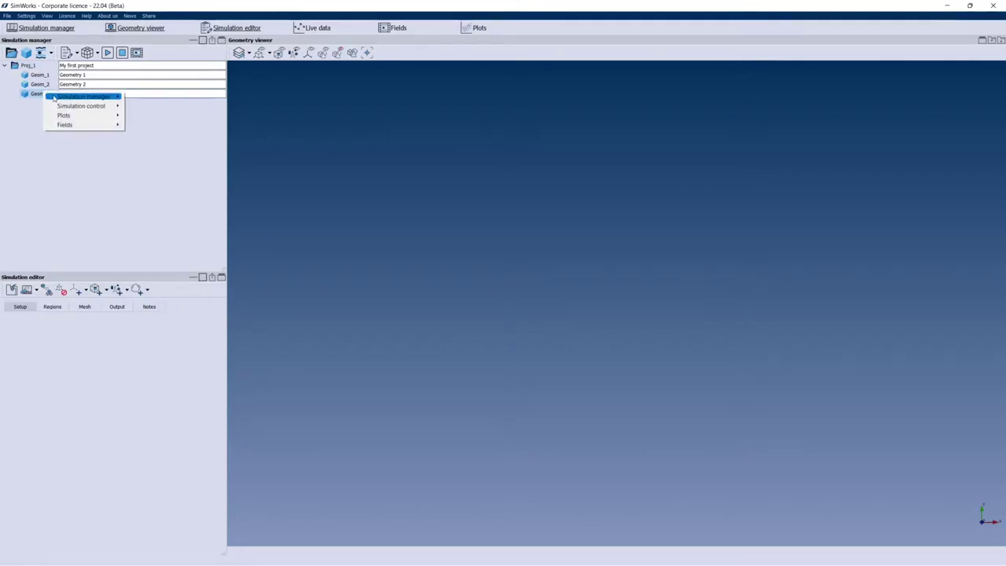
pyautogui.moveTo(54, 97)
pyautogui.press('Right')
pyautogui.press('Down')
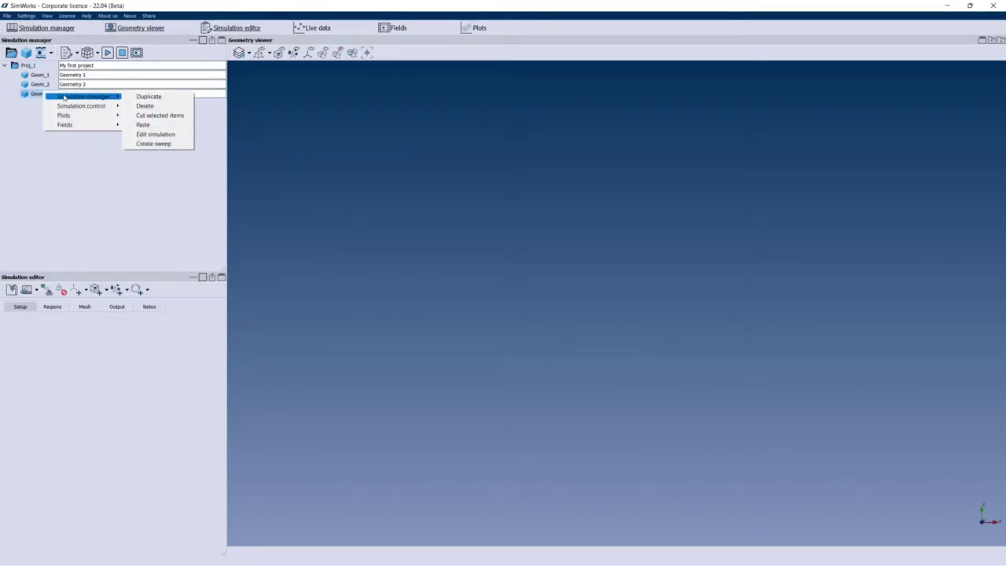
pyautogui.click(144, 106)
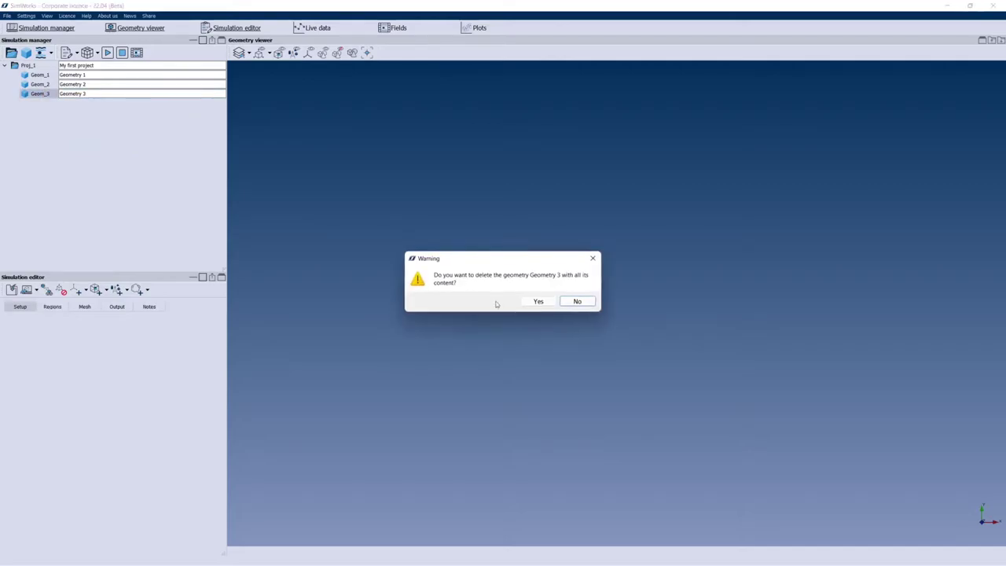
pyautogui.click(536, 302)
# - Delete Geometry 2 from the project
pyautogui.click(39, 85)
pyautogui.rightClick(40, 88)
pyautogui.moveTo(95, 93)
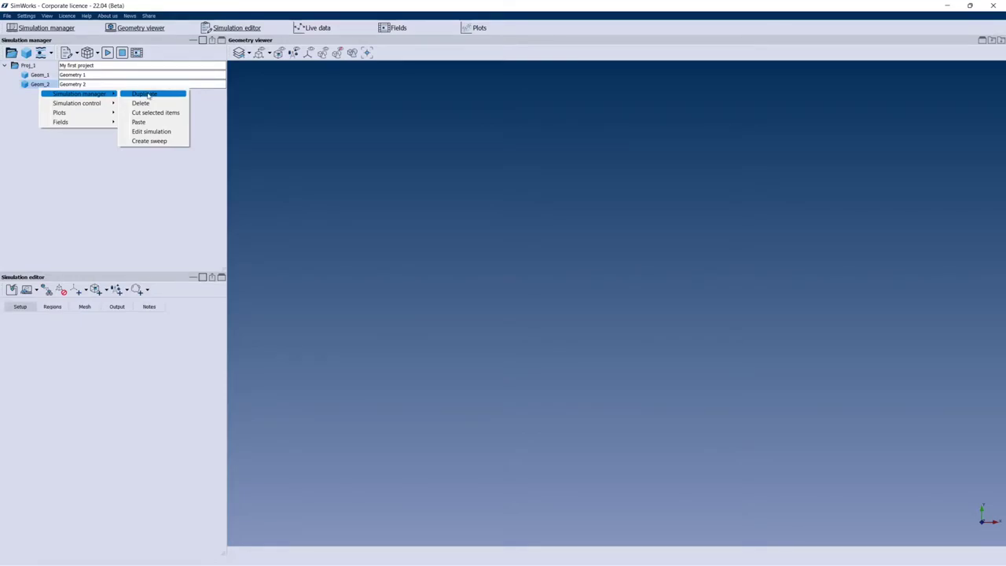
pyautogui.click(140, 103)
pyautogui.click(538, 301)
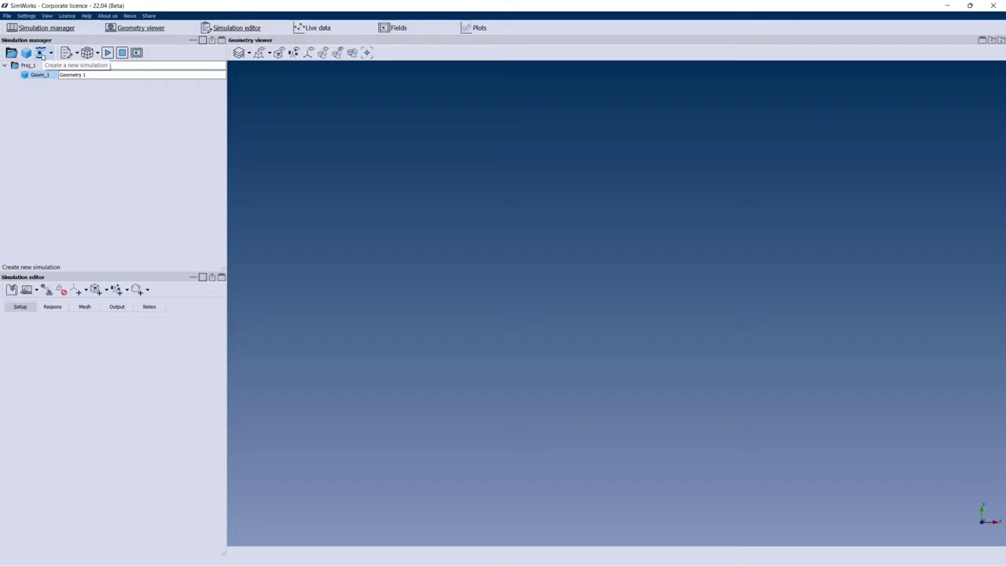
# - Create a new simulation under Geometry 1 and name it "Sphere simulation"
pyautogui.click(42, 54)
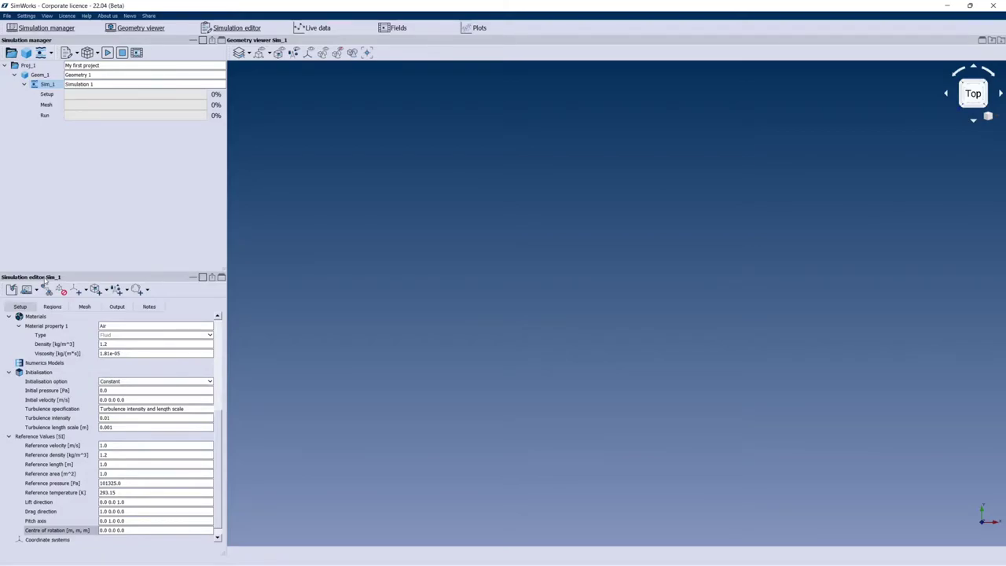
pyautogui.click(72, 84)
pyautogui.write('S')
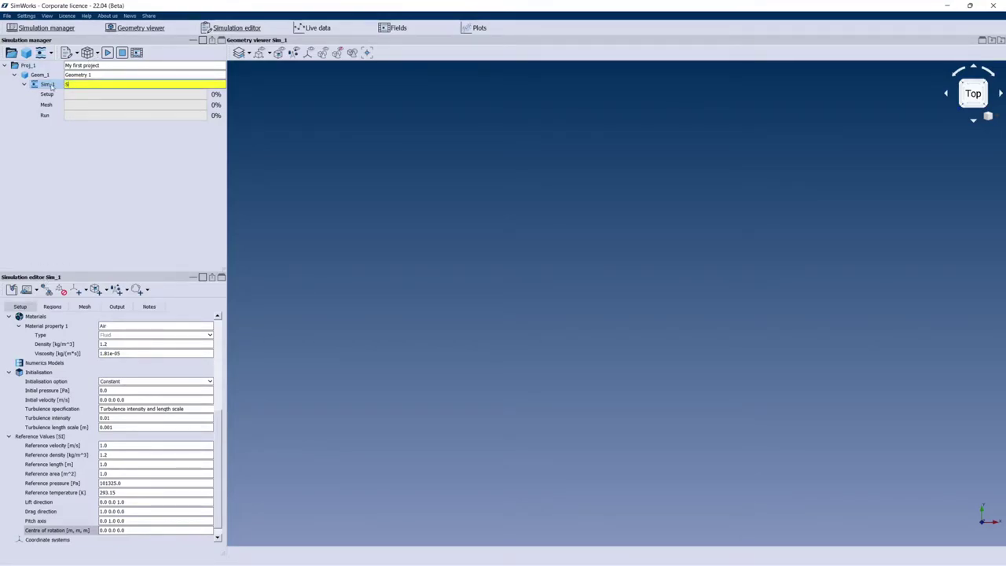
pyautogui.write('phere simulation')
pyautogui.press('Return')
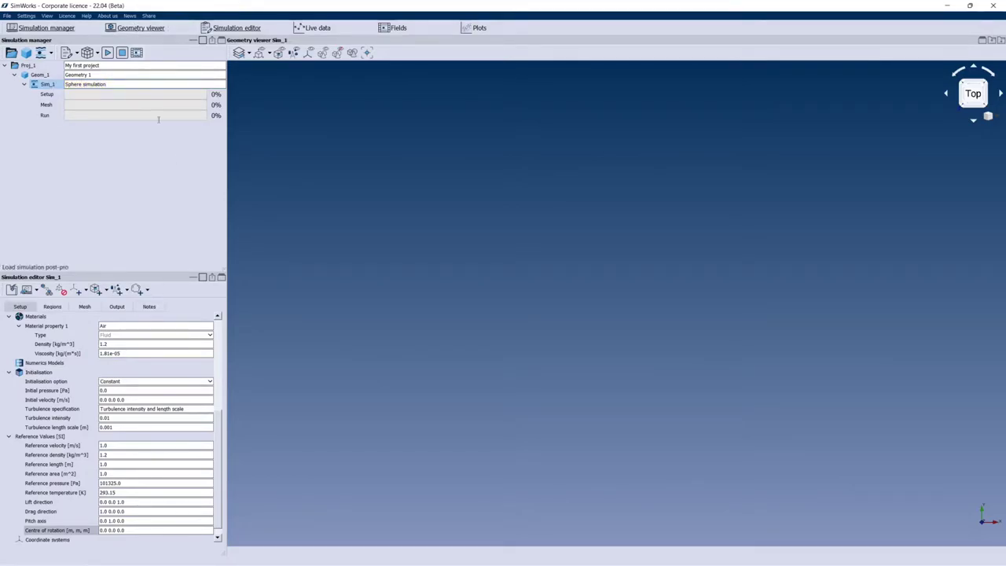
# - Assign SphereWithSlot.igs from the tutorials_geometries base_shapes folder as the simulation's geometry and set the geometry units to mm
pyautogui.scroll(2, 218, 409)
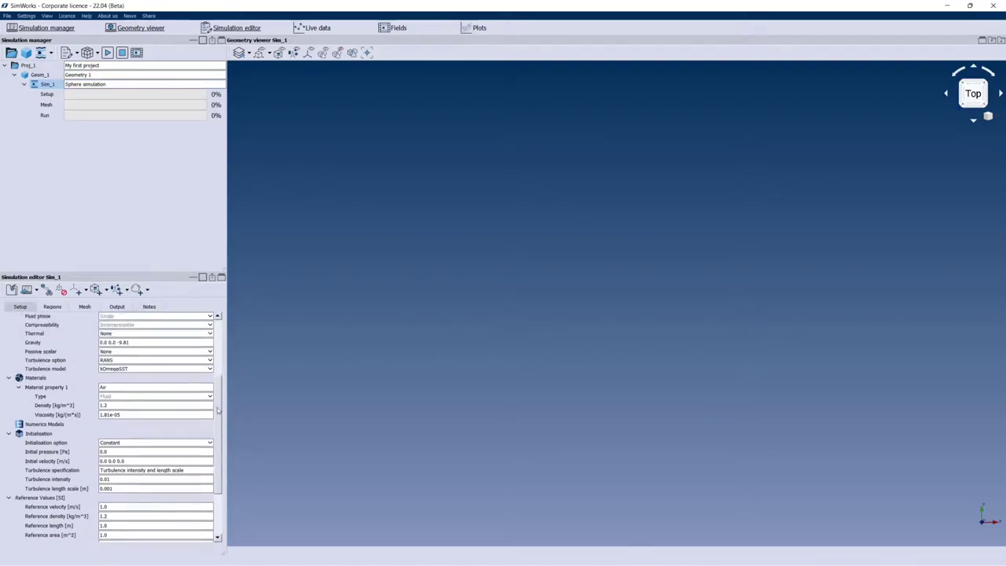
pyautogui.scroll(4, 218, 409)
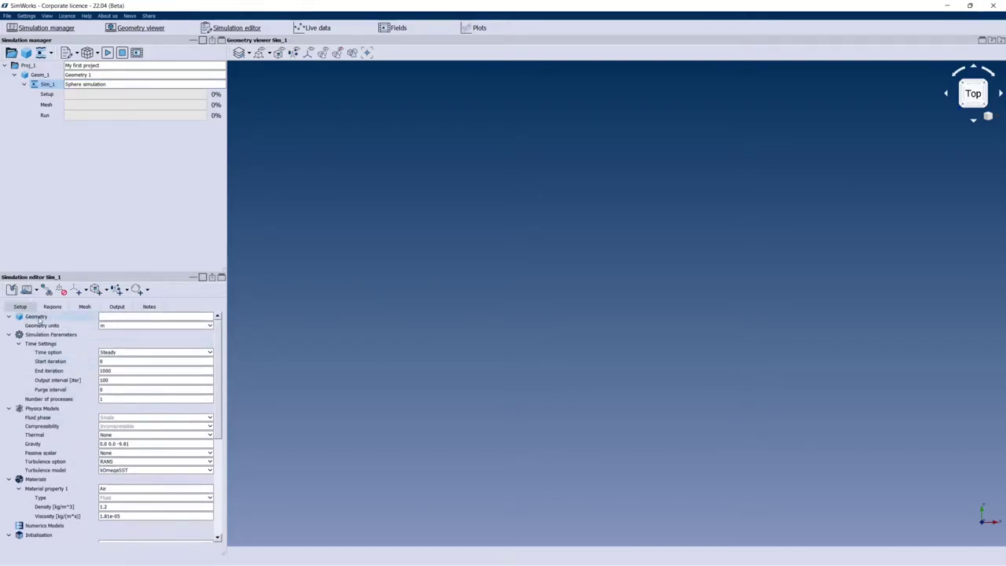
pyautogui.click(39, 317)
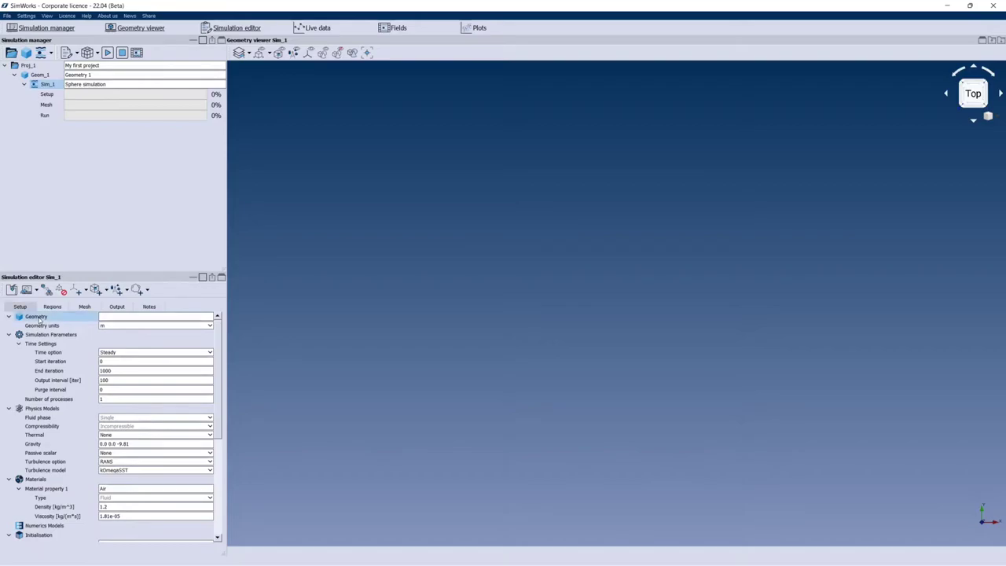
pyautogui.click(112, 318)
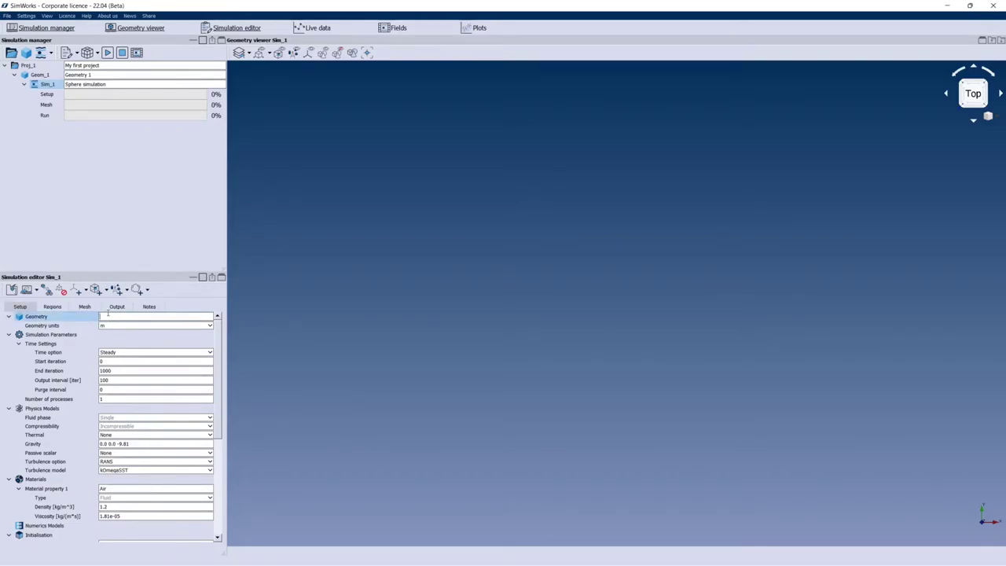
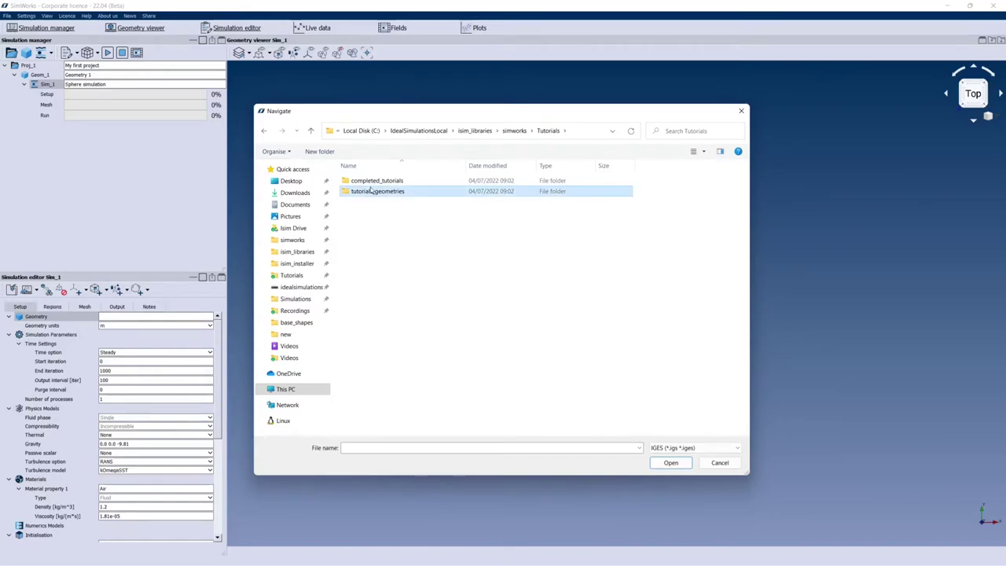
pyautogui.doubleClick(372, 191)
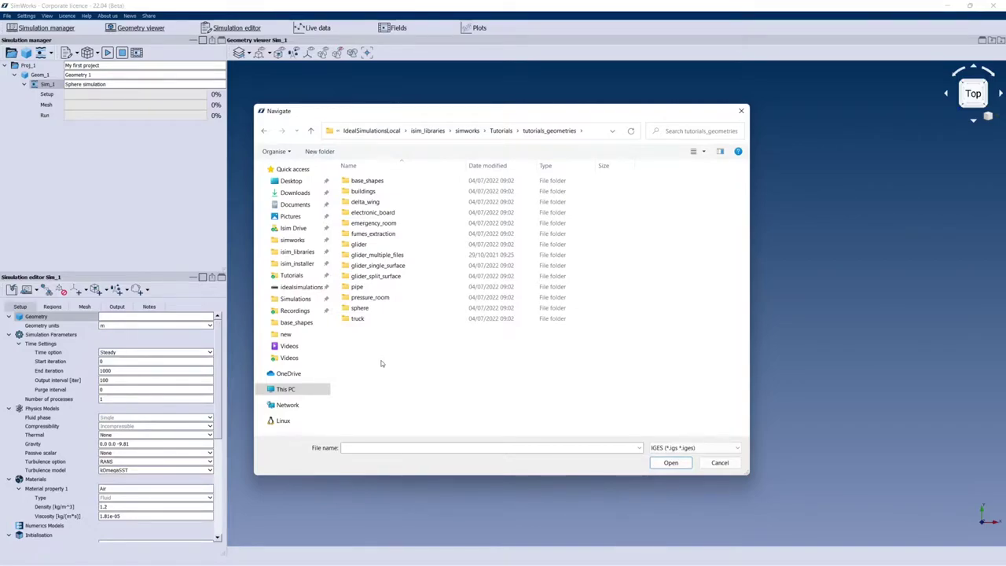
pyautogui.doubleClick(368, 181)
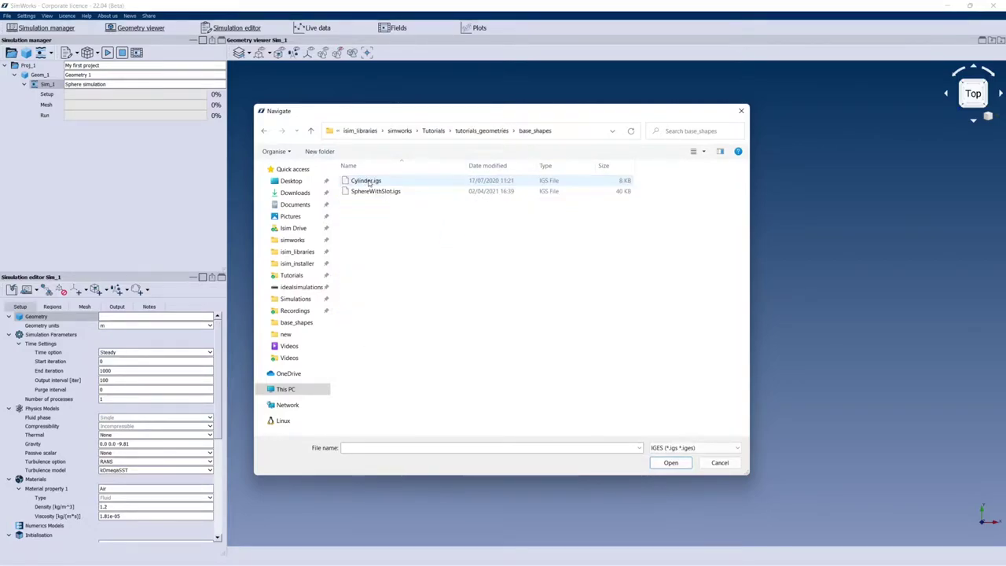
pyautogui.click(371, 191)
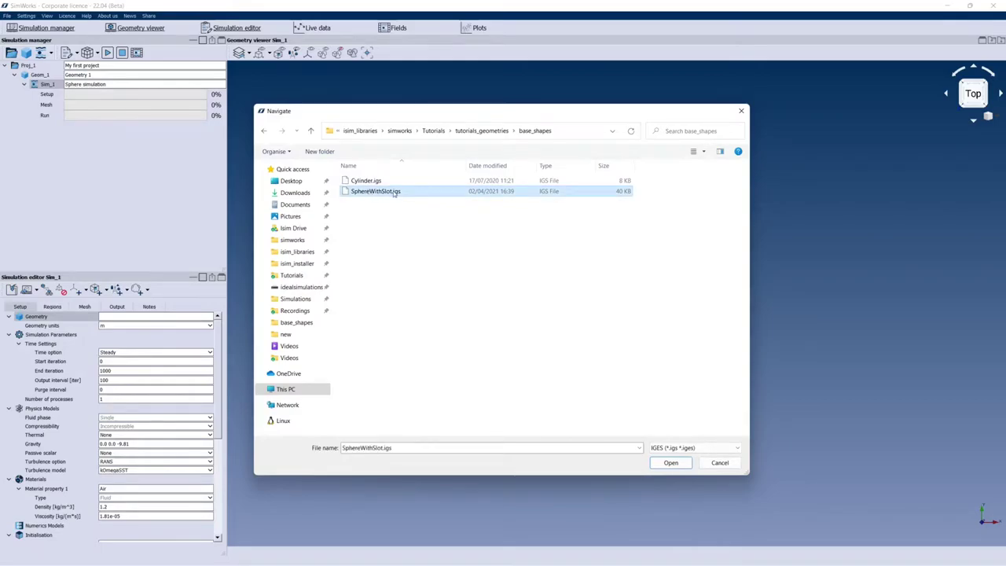
pyautogui.click(684, 462)
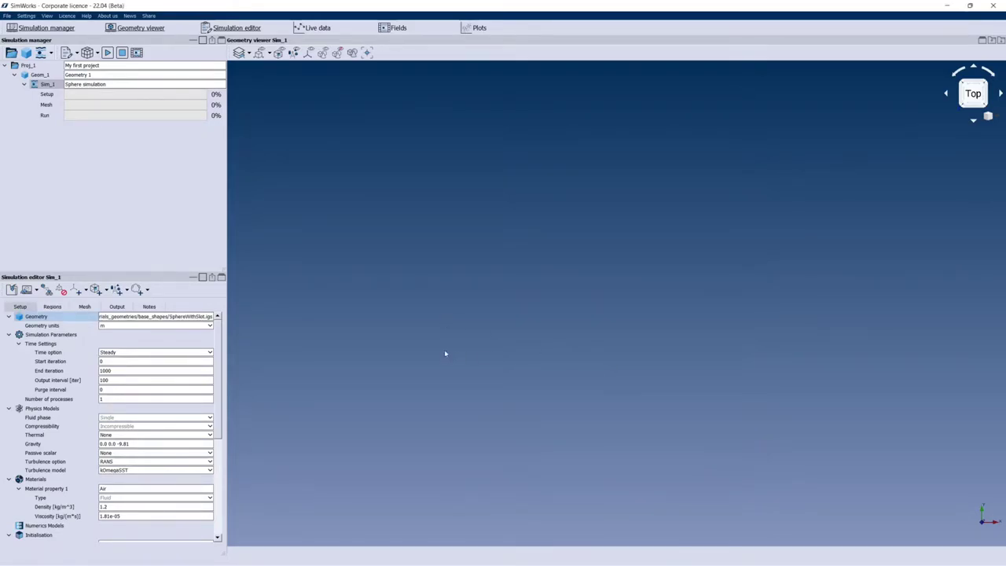
pyautogui.click(210, 325)
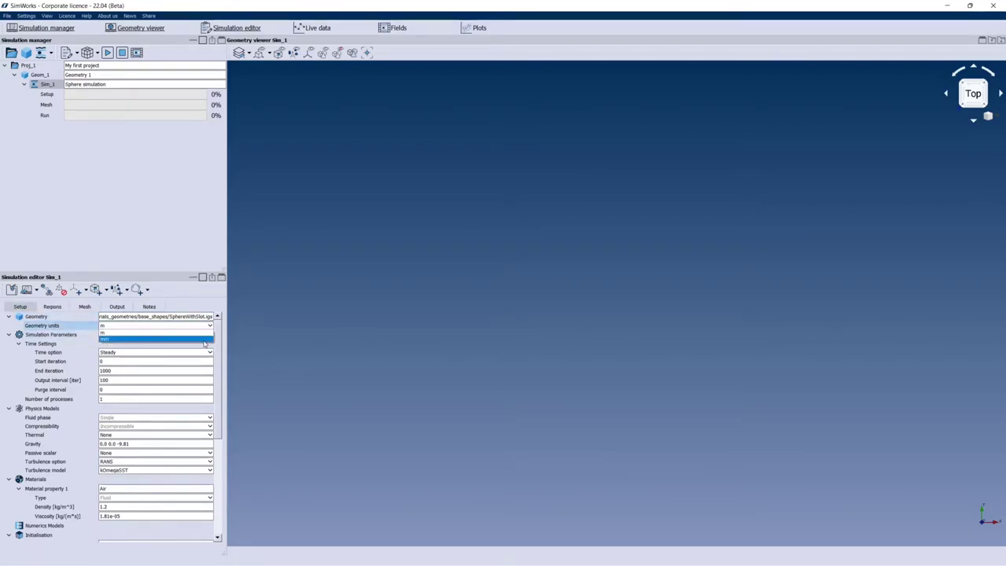
pyautogui.click(204, 338)
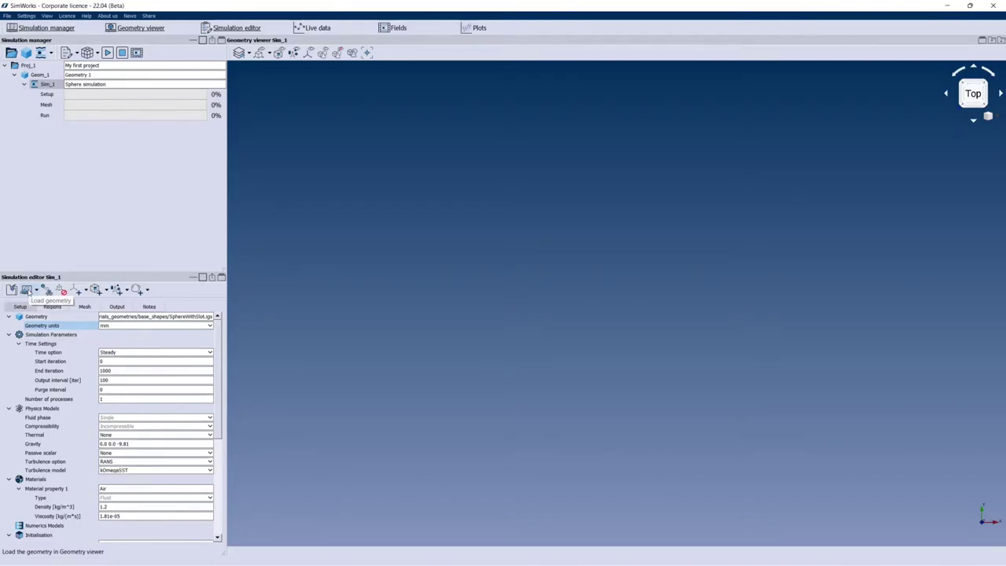
# - Load the sphere geometry into the geometry viewer and inspect it within its outer domain box
pyautogui.click(35, 290)
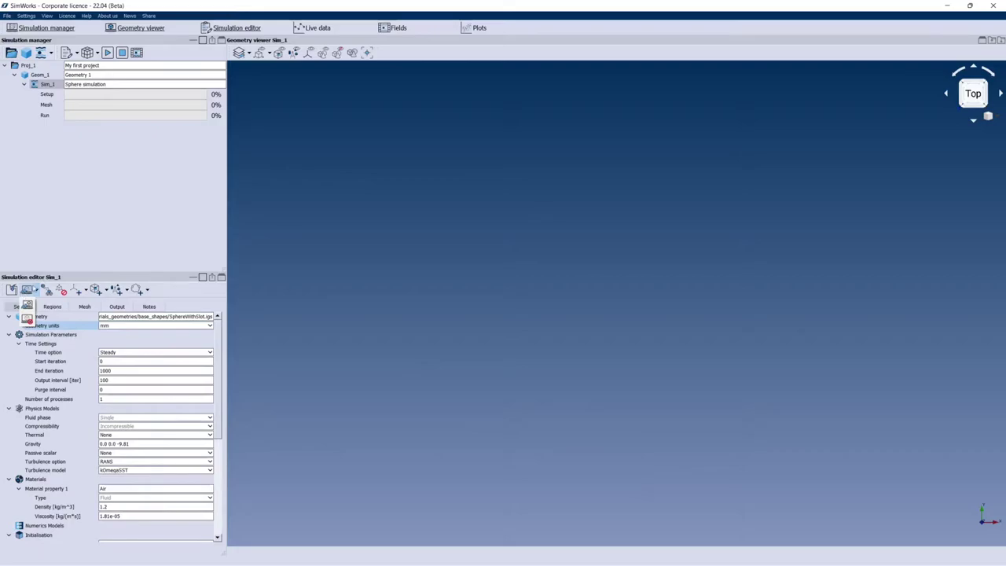
pyautogui.click(26, 290)
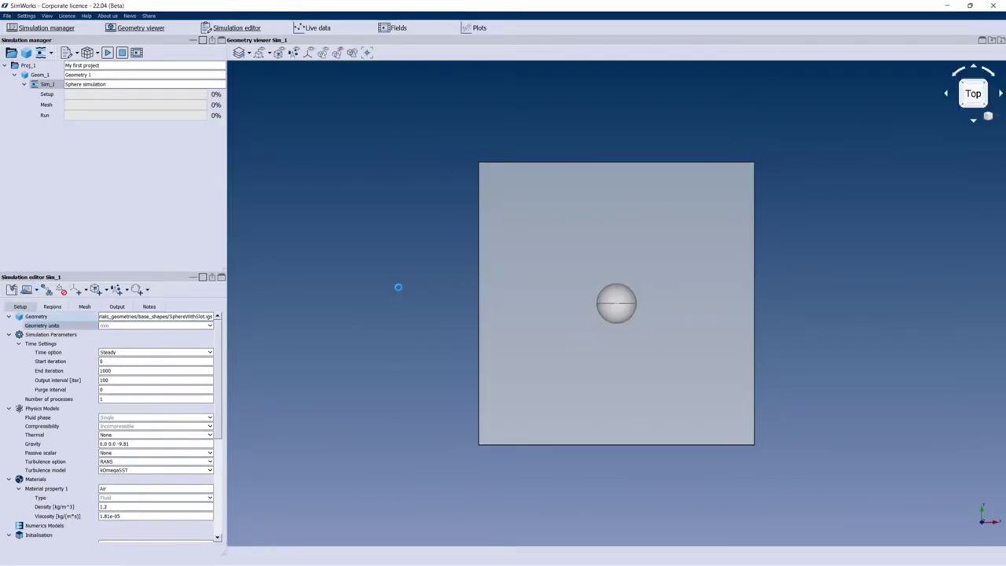
pyautogui.moveTo(397, 331); pyautogui.dragTo(875, 416, button='middle')
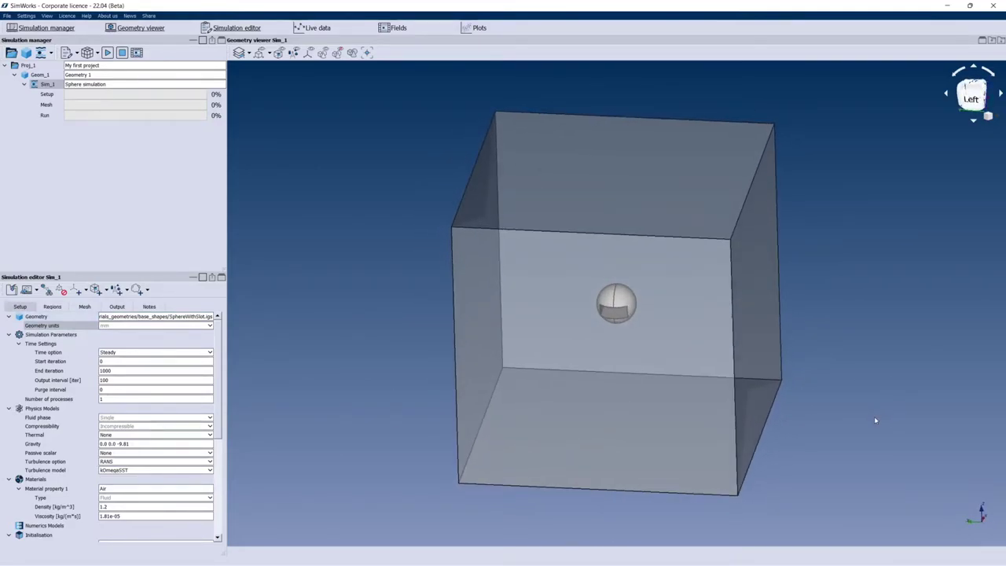
pyautogui.moveTo(628, 173); pyautogui.dragTo(303, 336, button='middle')
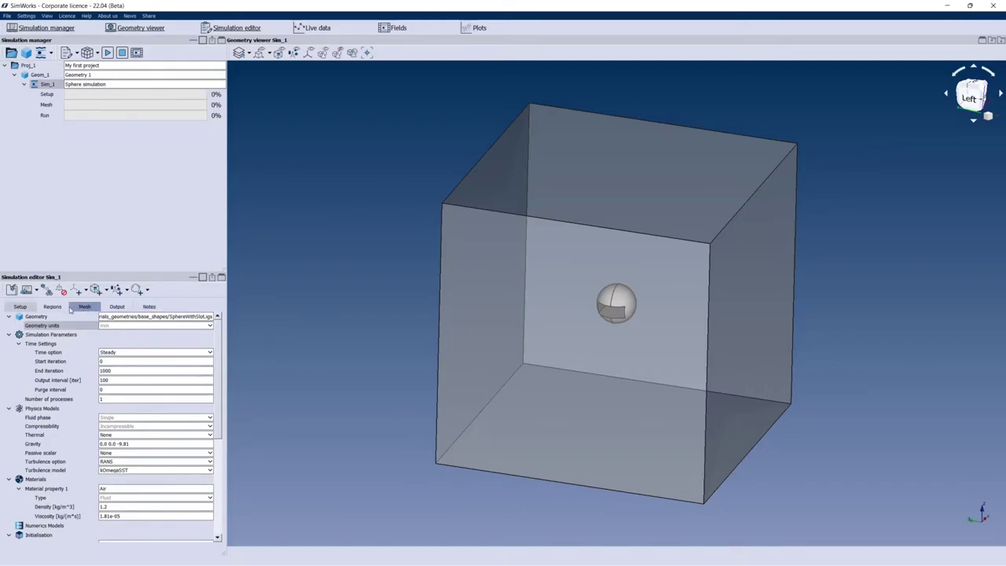
# - Set the outer domain size to 300 200 120
pyautogui.click(59, 309)
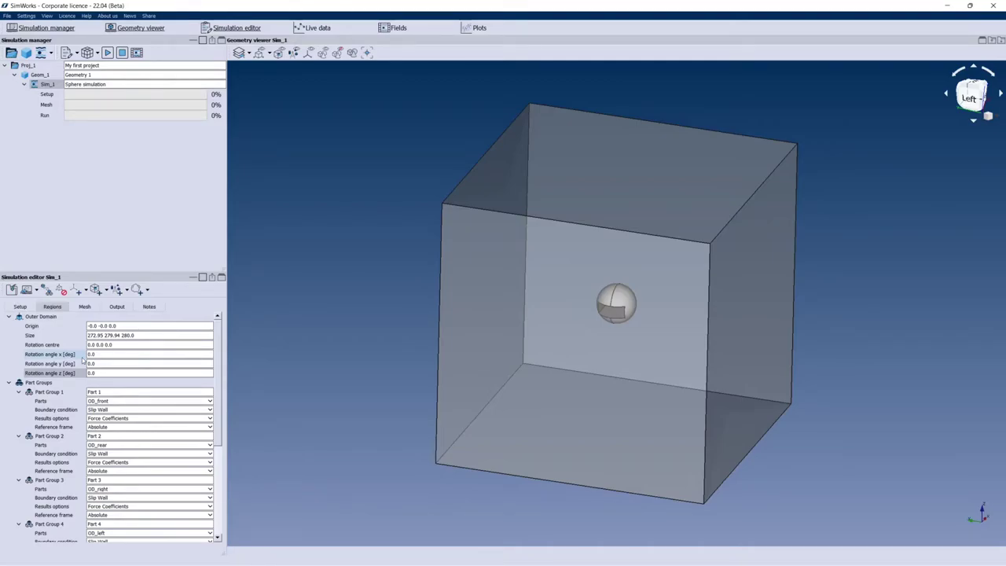
pyautogui.click(55, 335)
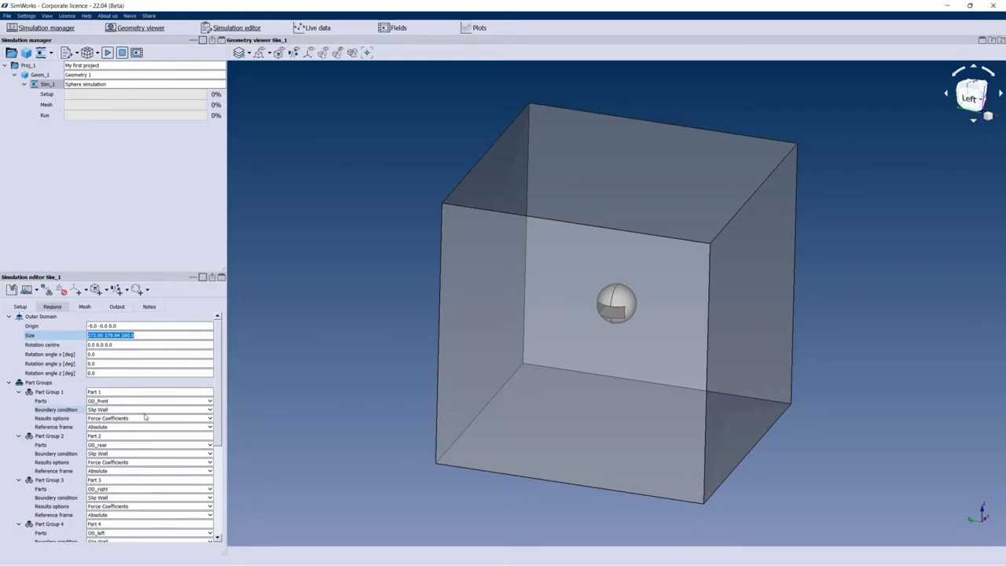
pyautogui.write('2')
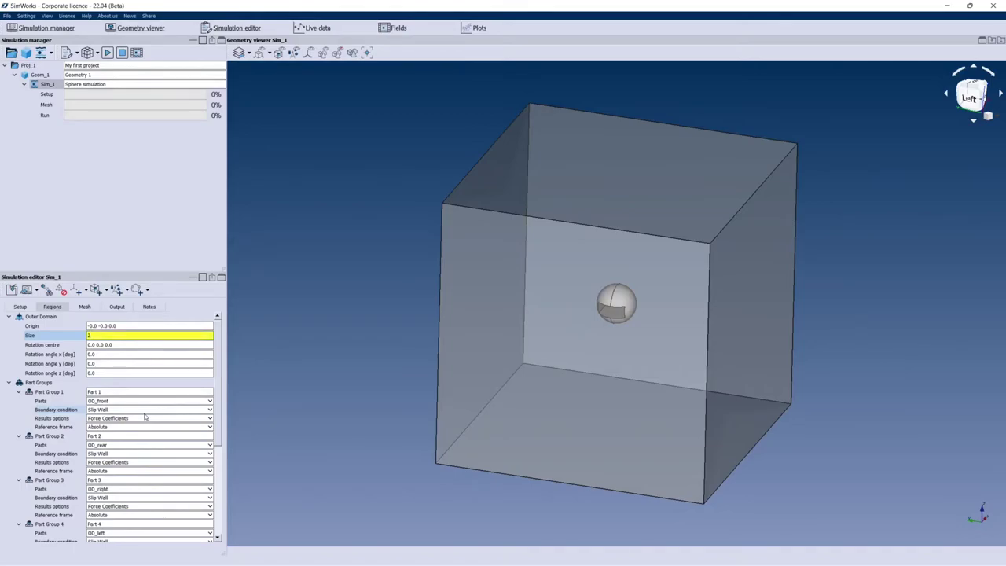
pyautogui.write('00')
pyautogui.write('200 120')
pyautogui.press('Return')
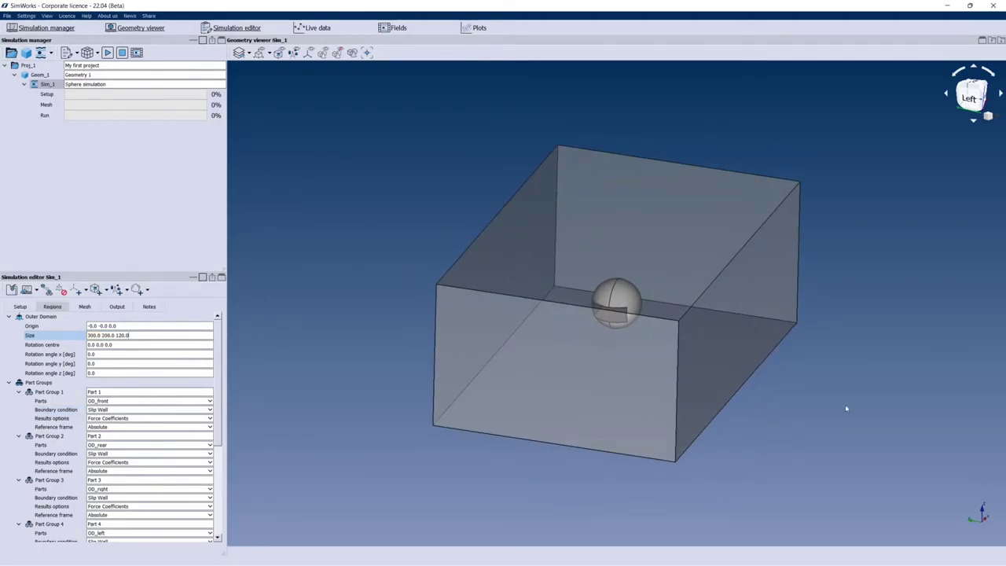
pyautogui.moveTo(846, 408); pyautogui.dragTo(786, 406, button='middle')
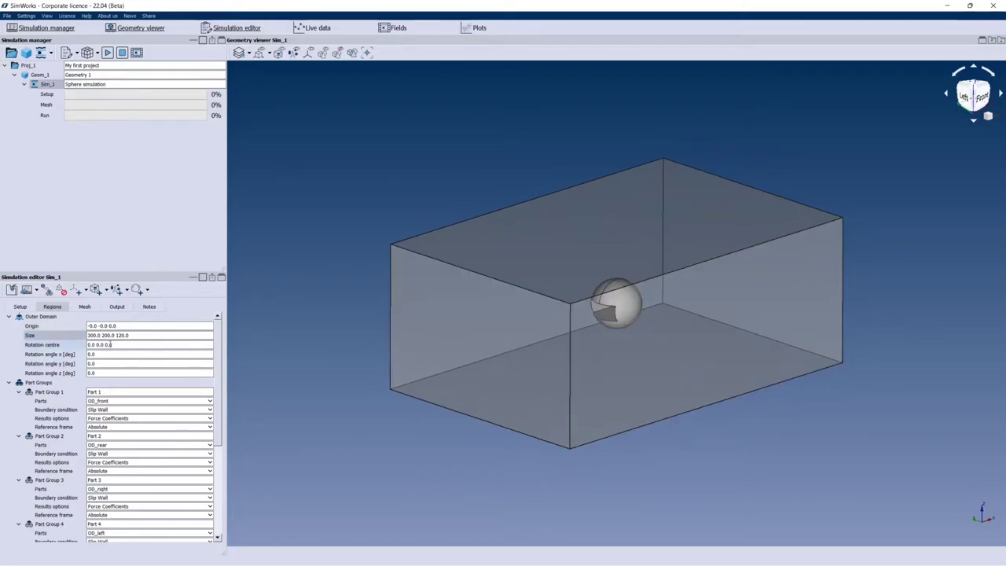
# - Lengthen the outer domain by setting the first value of its size to 400
pyautogui.click(88, 336)
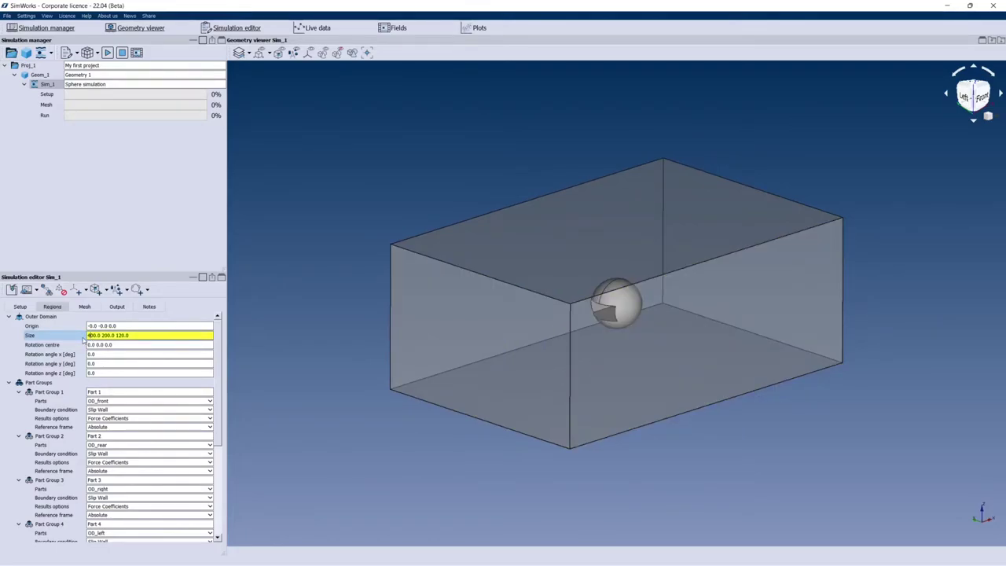
pyautogui.click(100, 336)
pyautogui.press('Return')
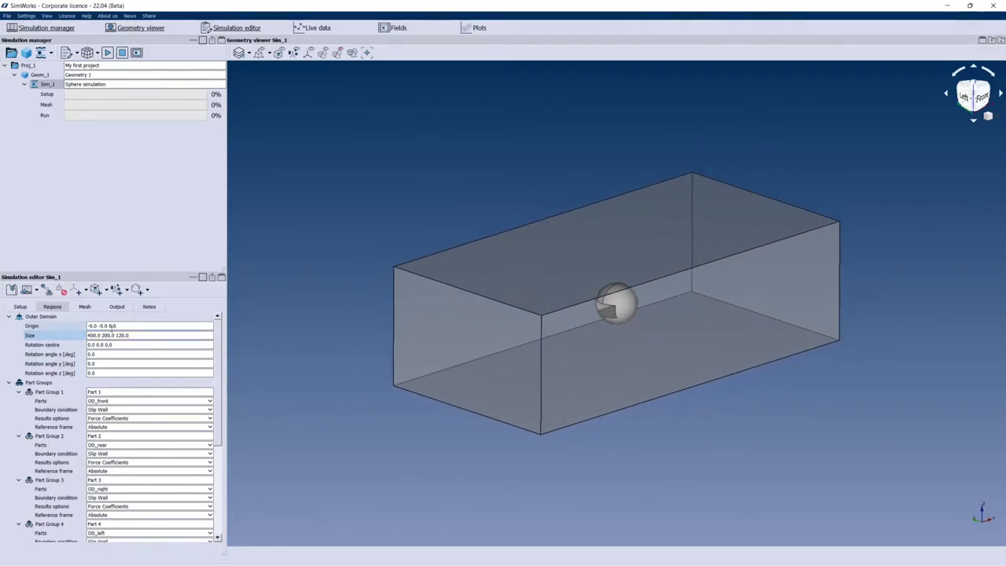
# - Set the outer domain's origin to 100 0 0
pyautogui.click(129, 325)
pyautogui.click(129, 325)
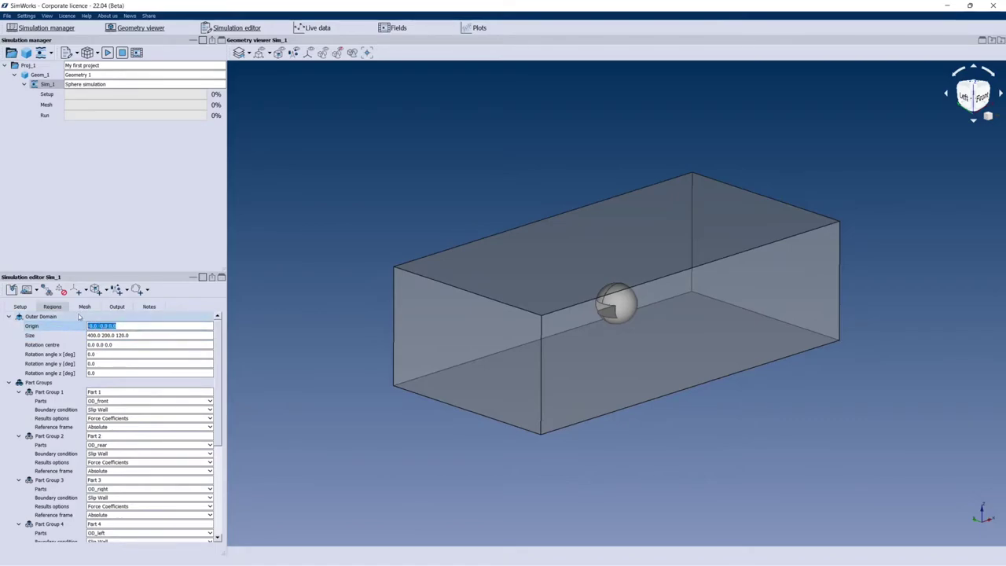
pyautogui.write('10')
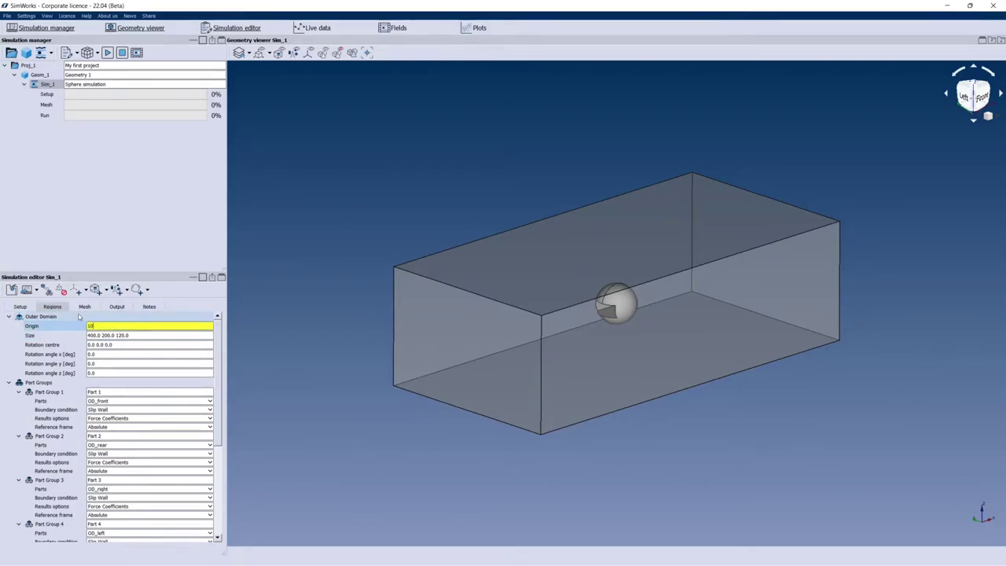
pyautogui.write('0 0 0')
pyautogui.press('Return')
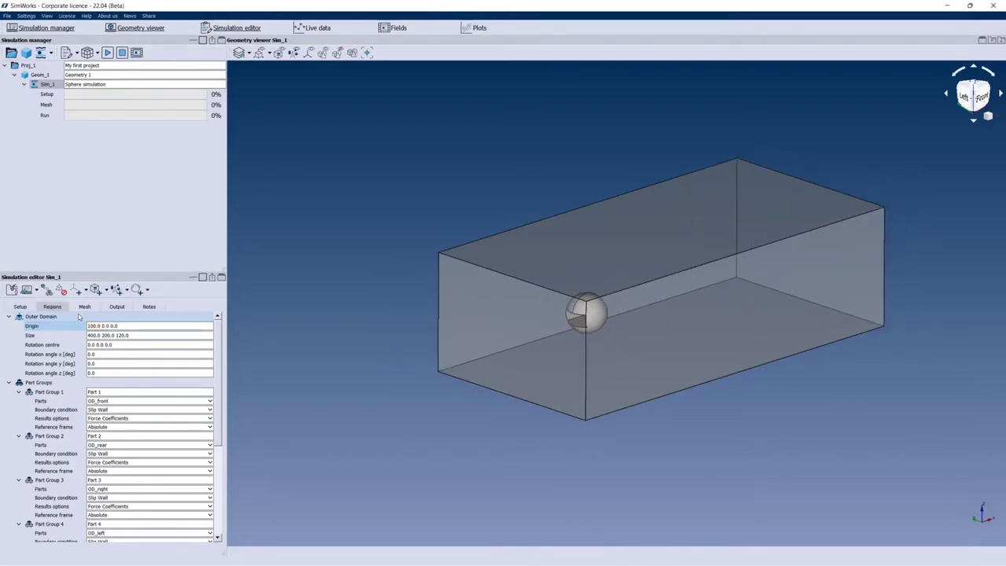
pyautogui.moveTo(600, 133)
pyautogui.mouseDown(button='middle')
pyautogui.moveTo(683, 231)
pyautogui.moveTo(569, 333)
pyautogui.moveTo(626, 295)
pyautogui.moveTo(596, 319)
pyautogui.moveTo(595, 382)
pyautogui.moveTo(561, 149)
pyautogui.moveTo(612, 388)
pyautogui.moveTo(579, 134)
pyautogui.moveTo(598, 116)
pyautogui.mouseUp(button='middle')
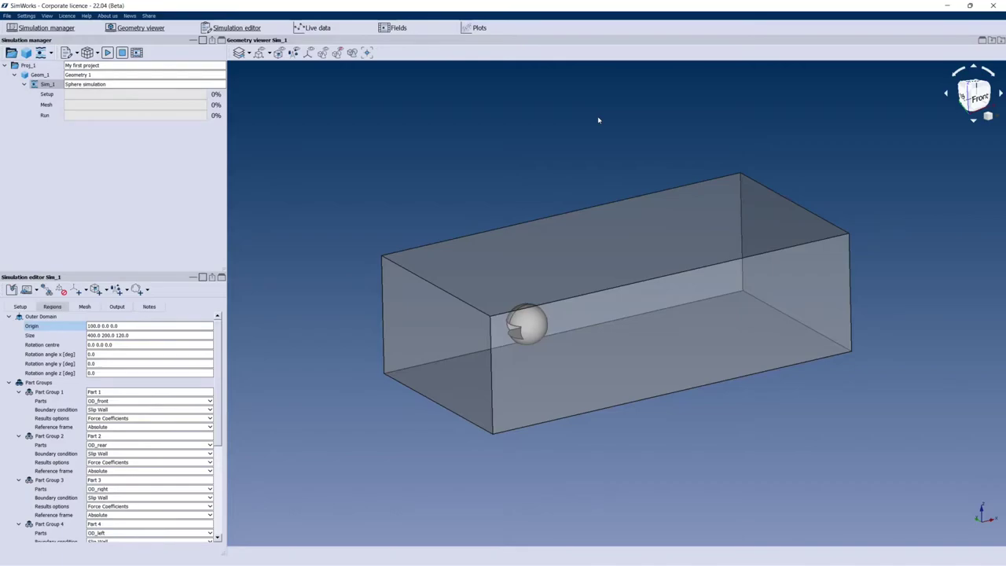
pyautogui.moveTo(344, 121); pyautogui.dragTo(354, 128)
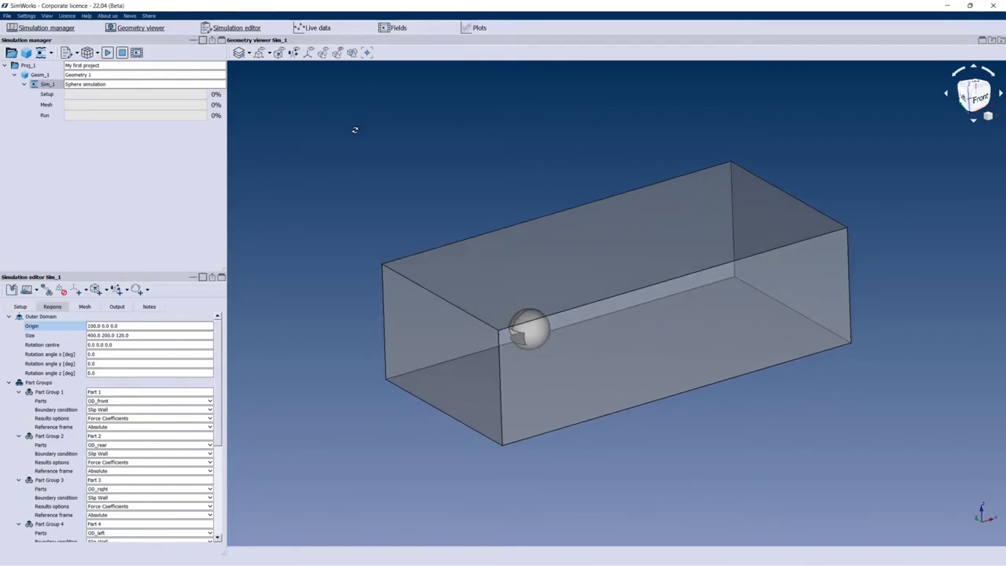
# - Keep the Steady time option and set the simulation's end iteration to 400
pyautogui.click(20, 306)
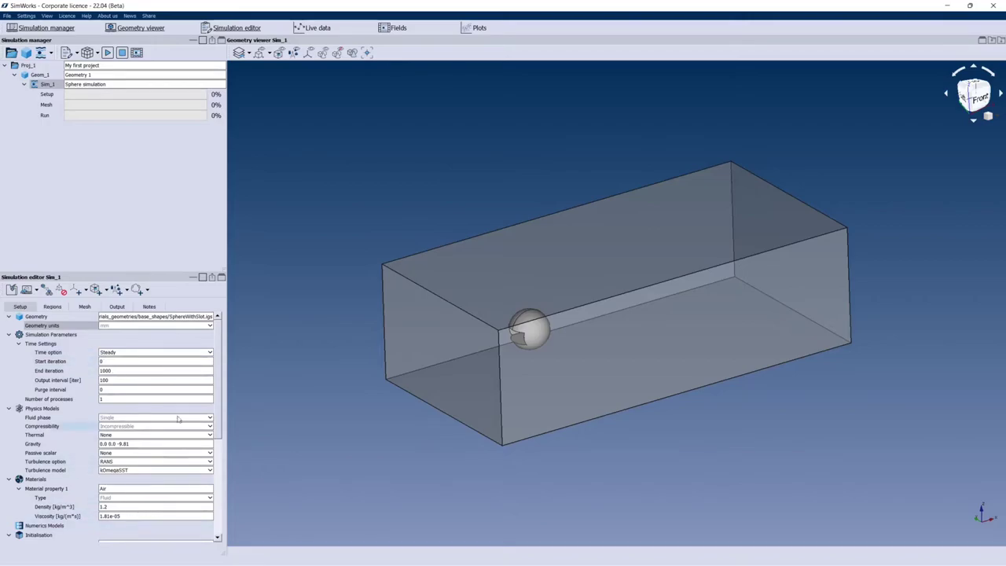
pyautogui.click(131, 353)
pyautogui.click(131, 354)
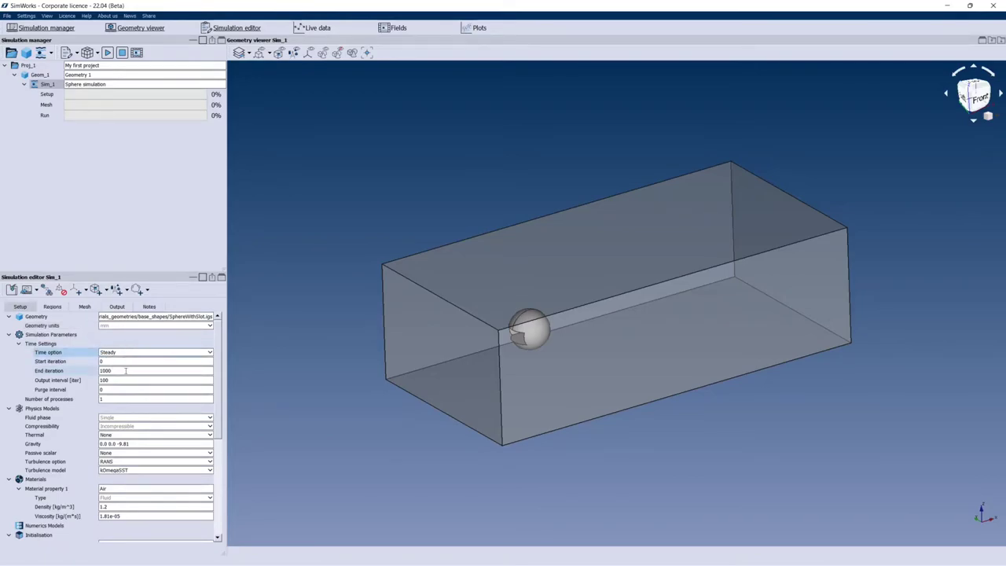
pyautogui.doubleClick(129, 372)
pyautogui.write('5')
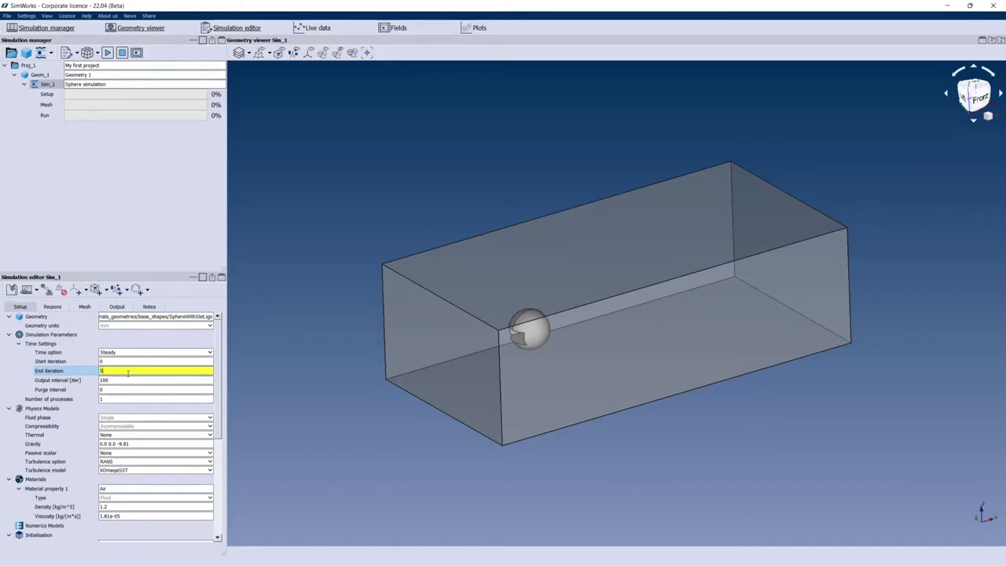
pyautogui.write('00')
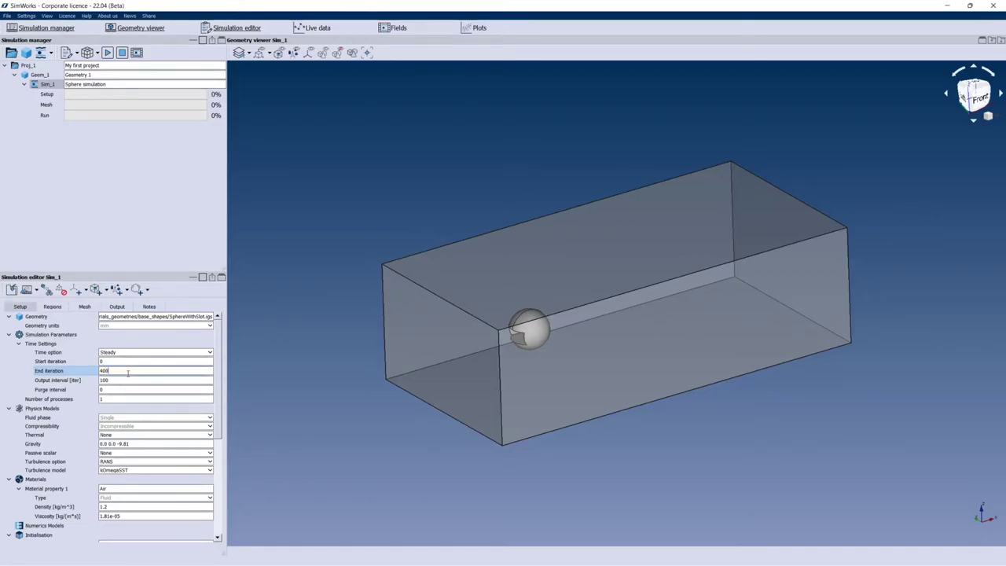
pyautogui.click(83, 400)
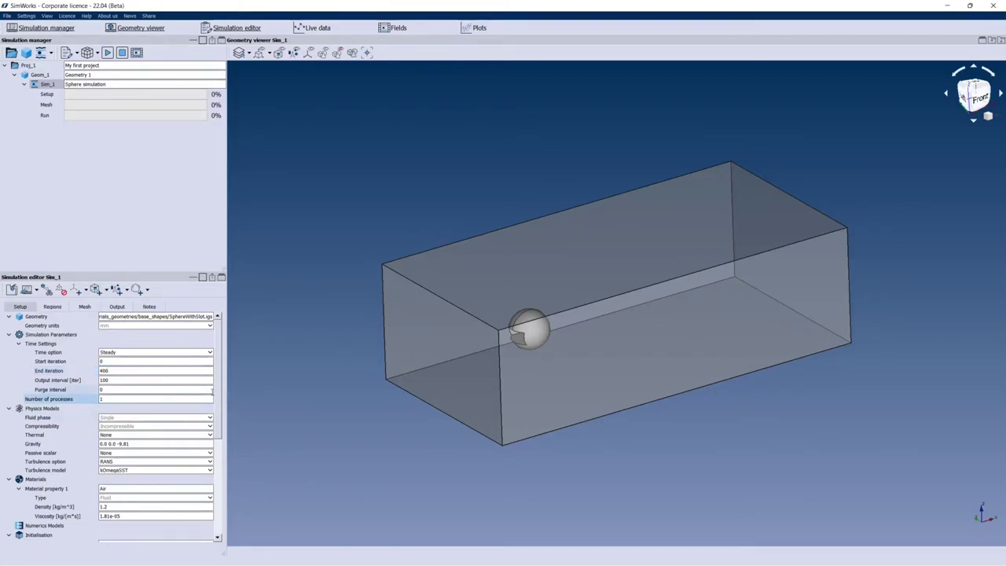
# - Review the remaining setup parameters, covering physics models, materials, initialisation and reference values
pyautogui.scroll(-3, 212, 390)
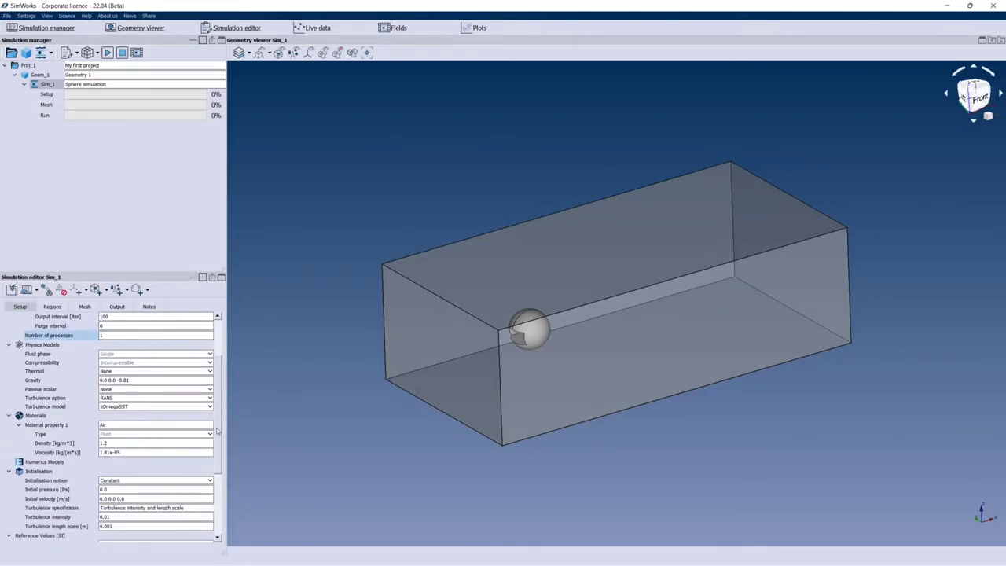
pyautogui.scroll(-1, 218, 433)
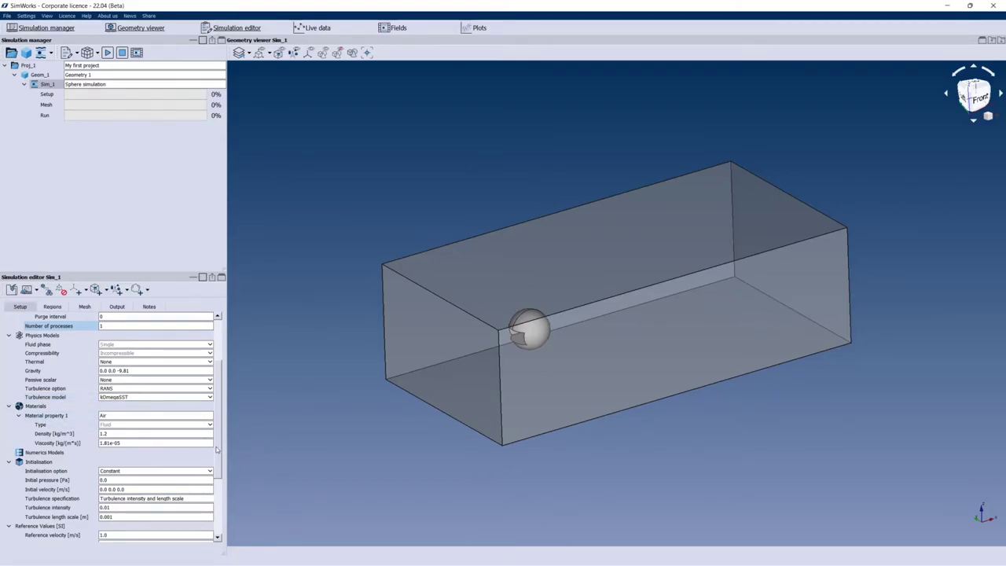
pyautogui.scroll(-1, 218, 464)
pyautogui.moveTo(219, 465); pyautogui.dragTo(219, 508)
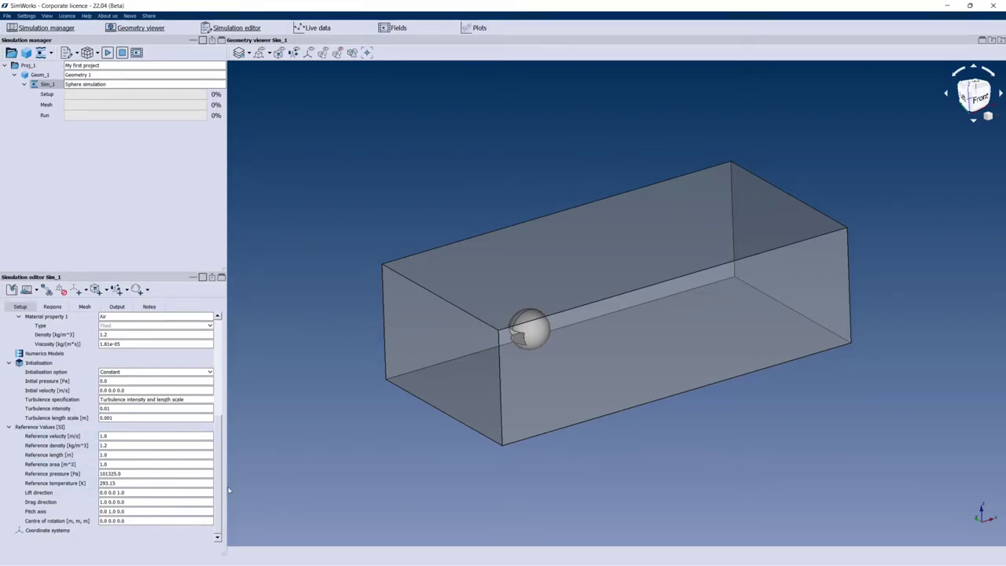
pyautogui.scroll(6, 218, 401)
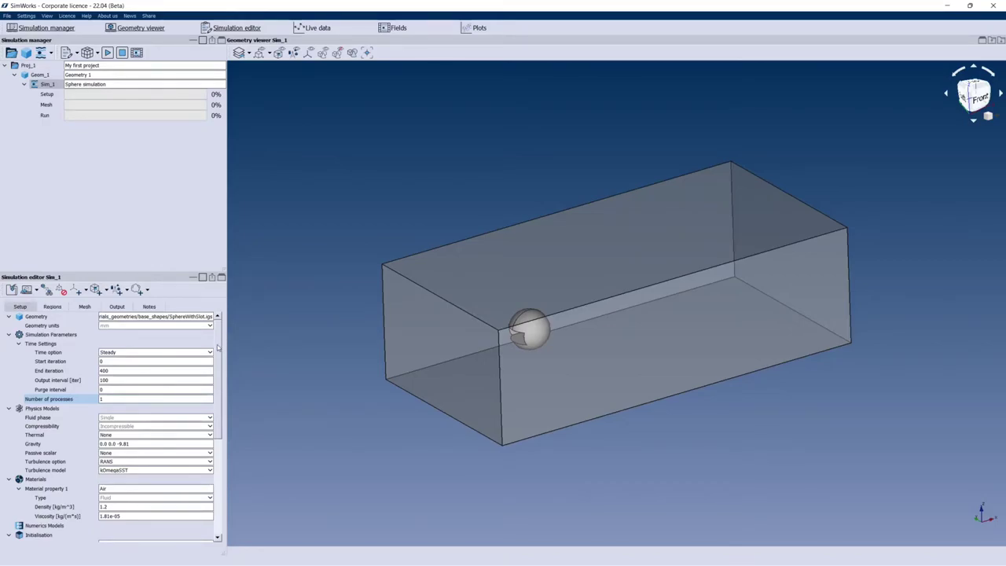
# - Split the CUBO_ESTERNO part out of Part Group 7 into its own part group
pyautogui.click(50, 306)
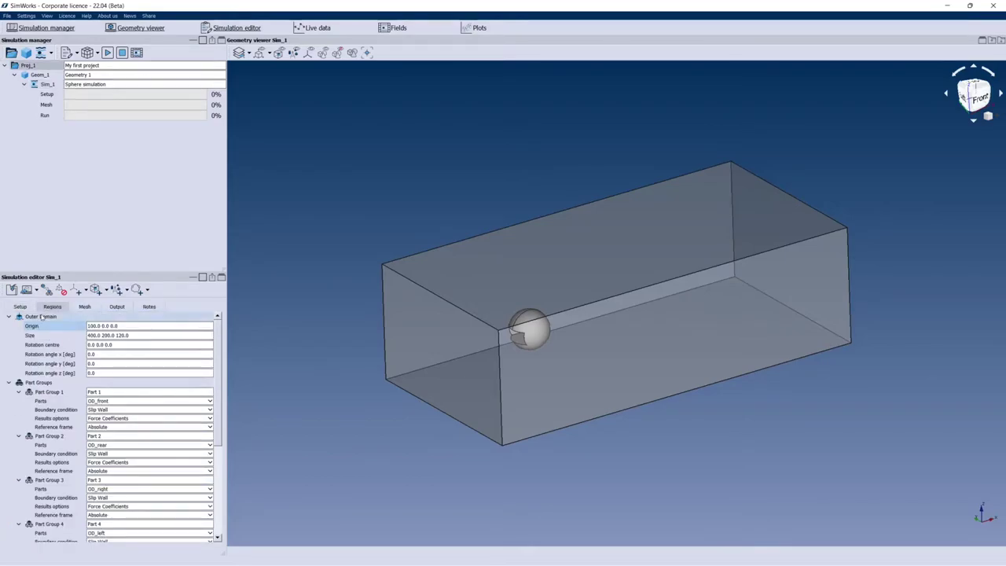
pyautogui.click(51, 383)
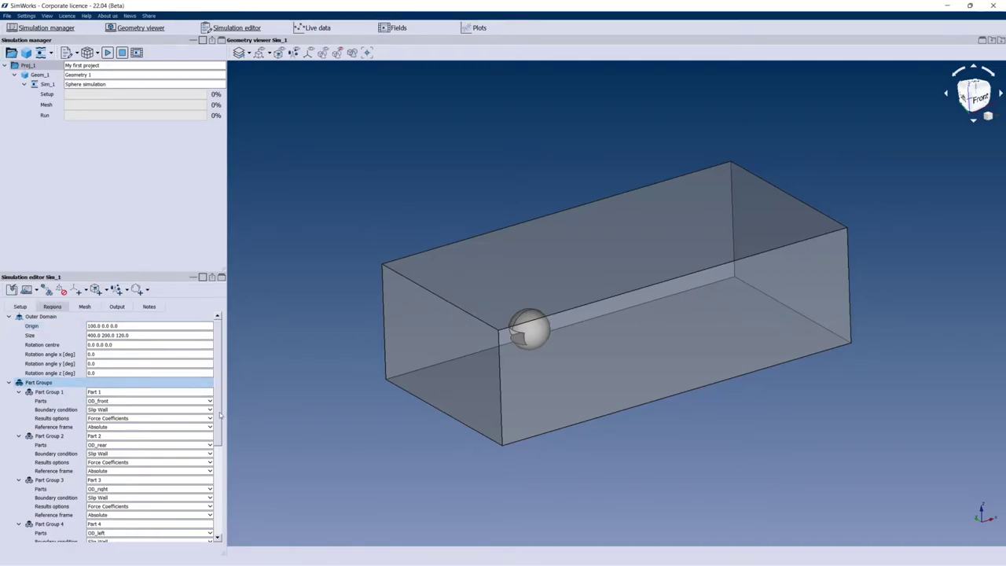
pyautogui.moveTo(221, 414); pyautogui.dragTo(338, 439)
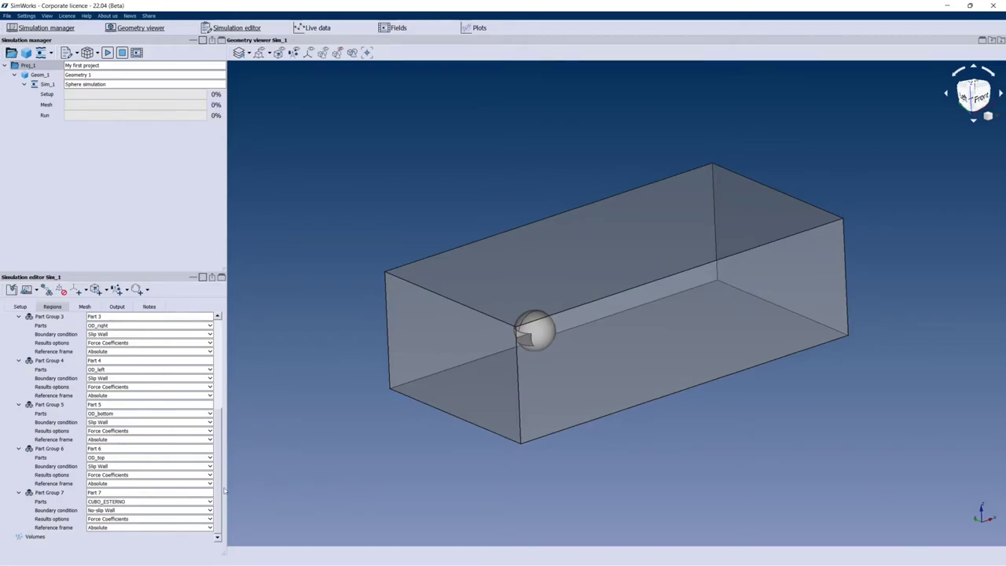
pyautogui.click(190, 501)
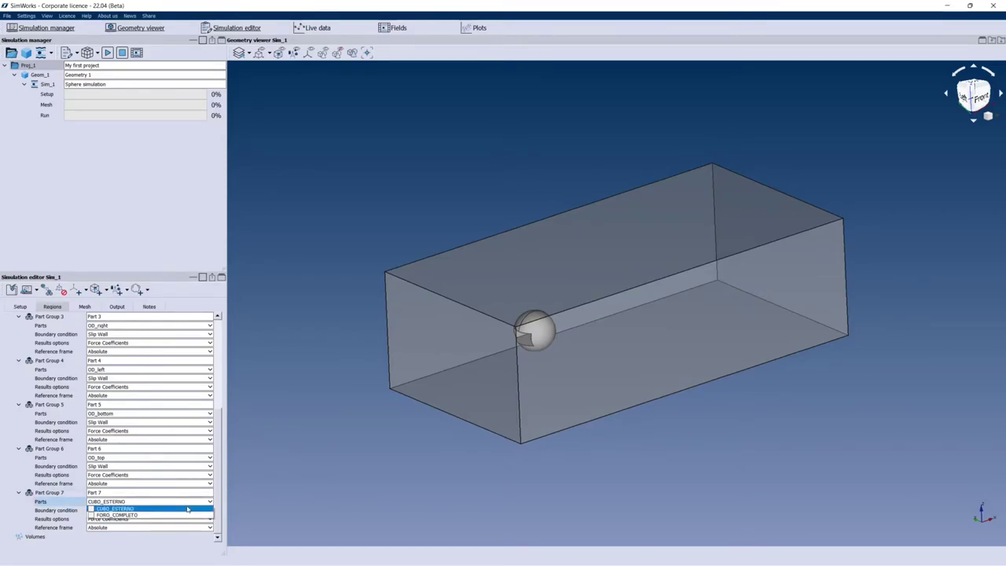
pyautogui.click(187, 514)
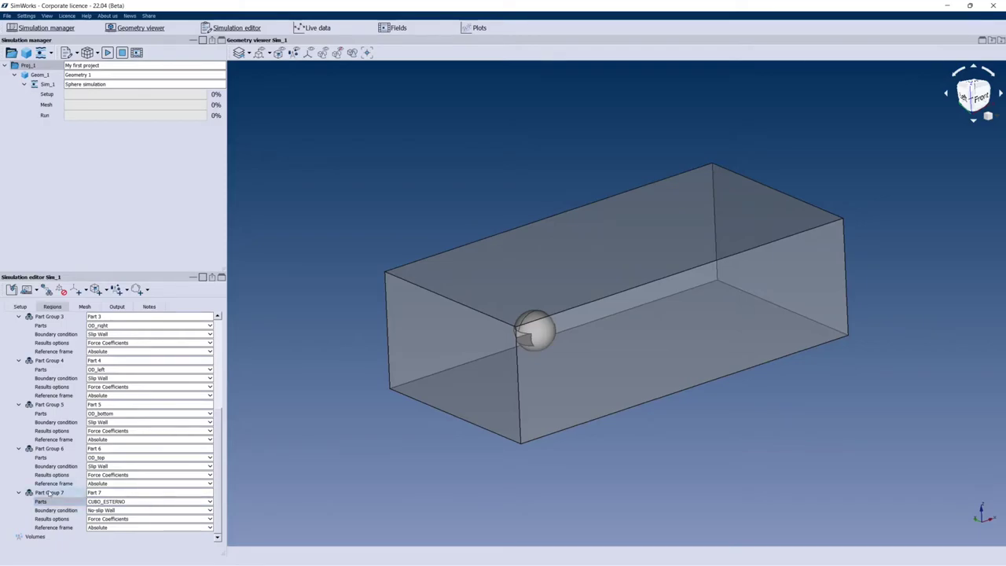
pyautogui.click(102, 502)
pyautogui.click(92, 508)
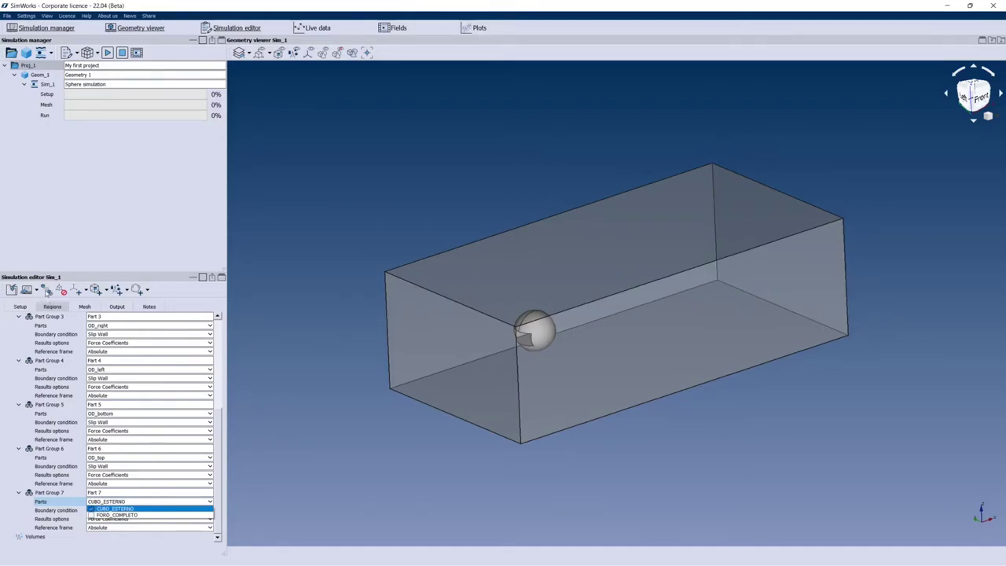
pyautogui.click(47, 289)
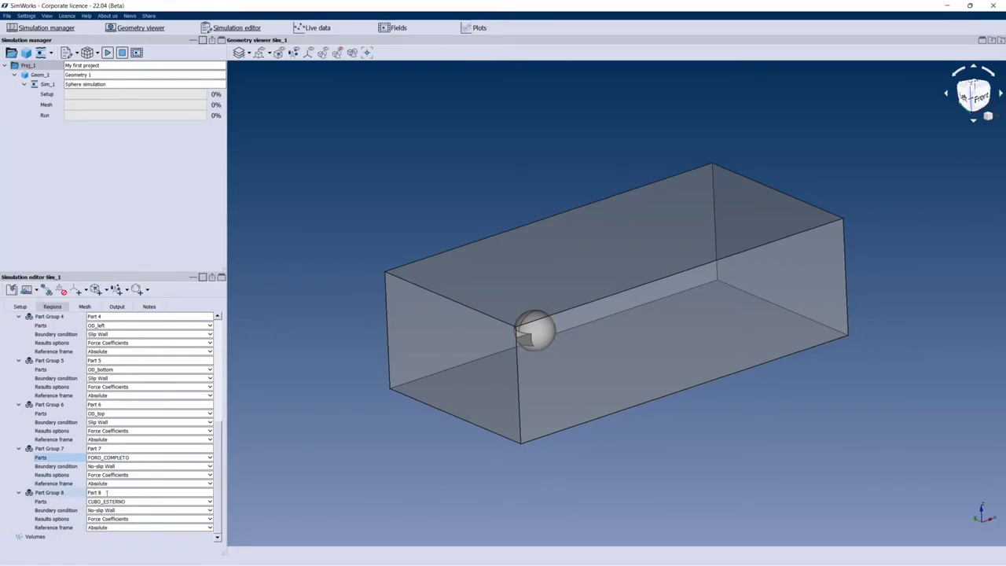
# - Examine the boundary condition options available for the part group holding CUBO_ESTERNO
pyautogui.click(60, 493)
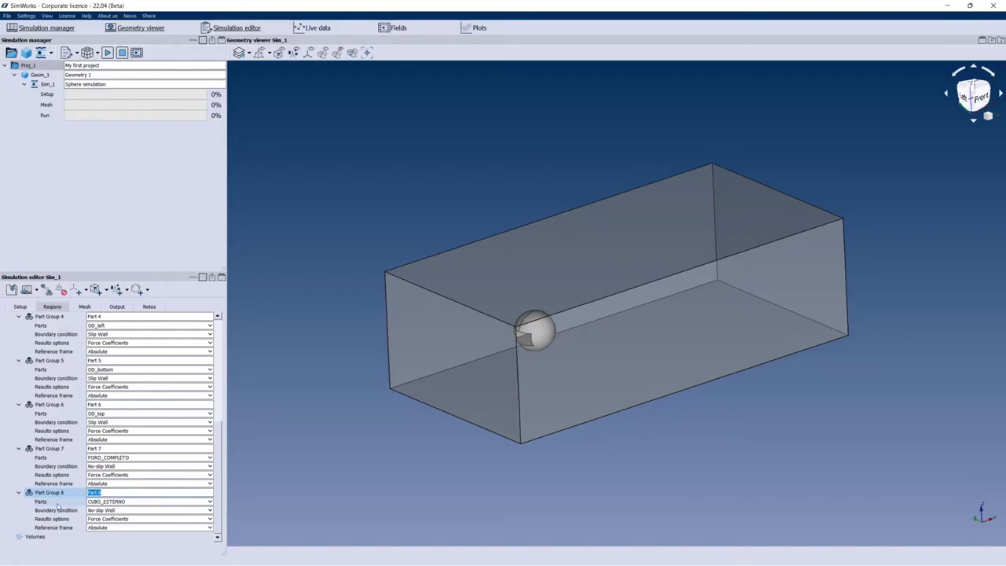
pyautogui.click(168, 511)
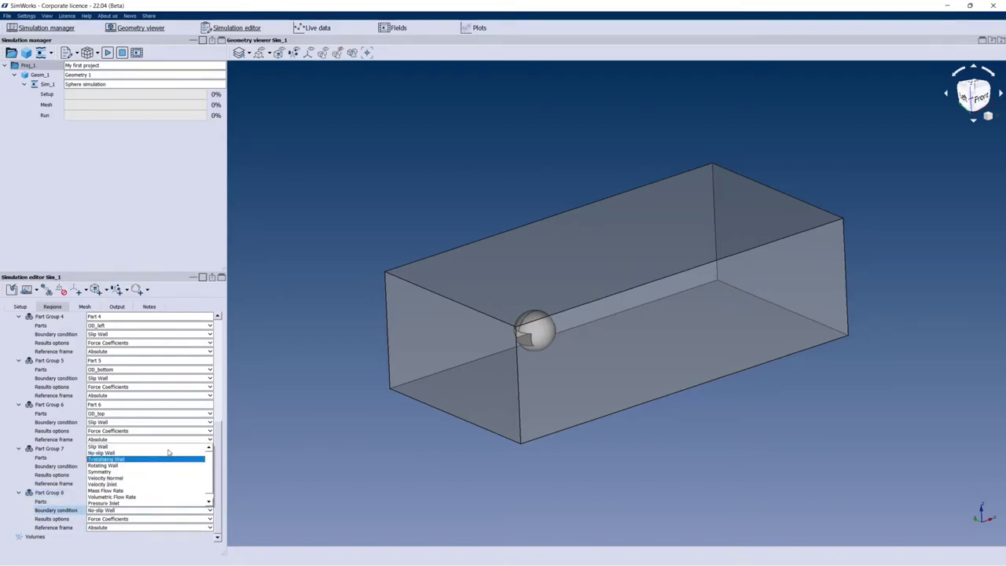
pyautogui.click(229, 459)
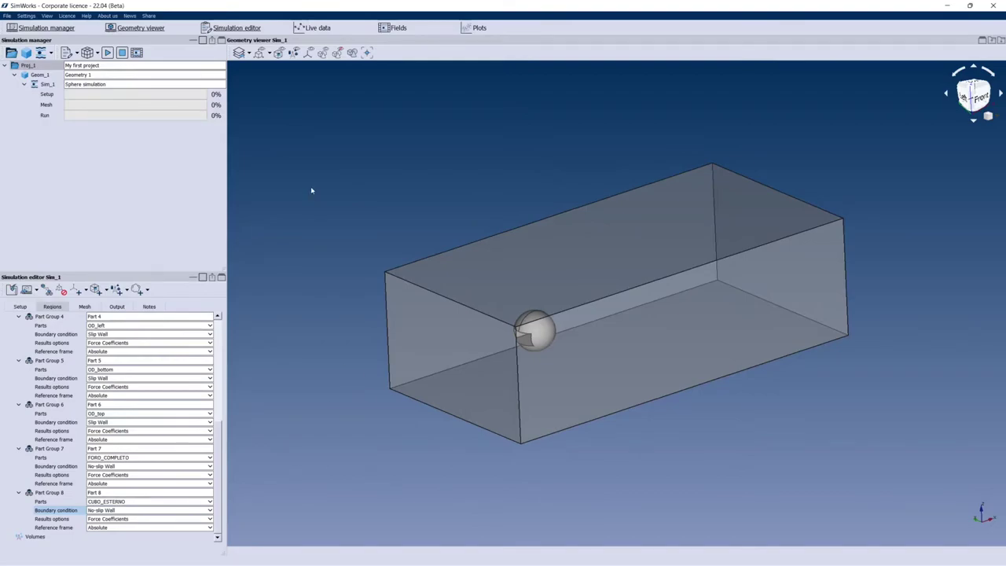
# - Hide the outer domain and fit the view to the slotted sphere
pyautogui.moveTo(310, 187); pyautogui.dragTo(336, 188)
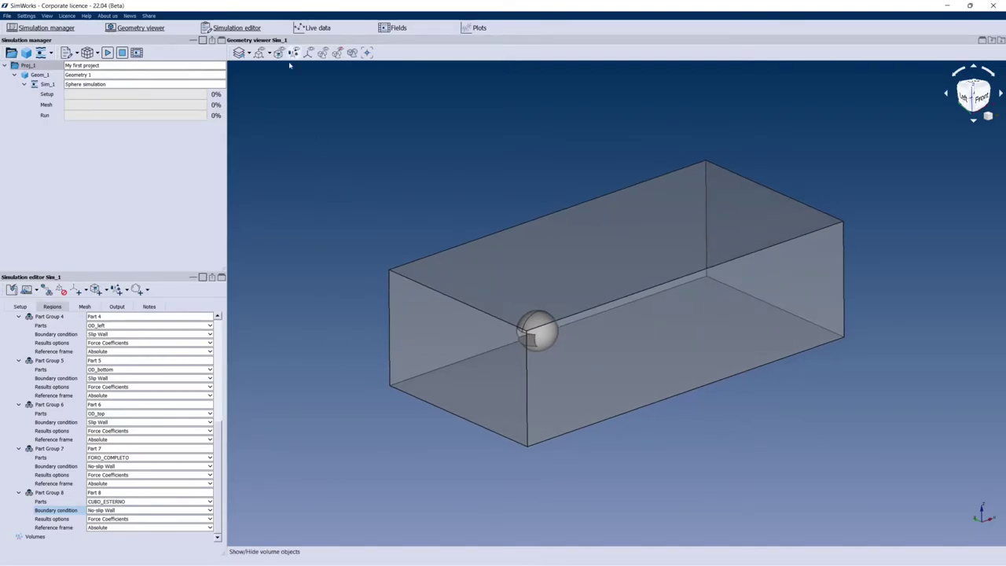
pyautogui.moveTo(528, 131); pyautogui.dragTo(525, 139)
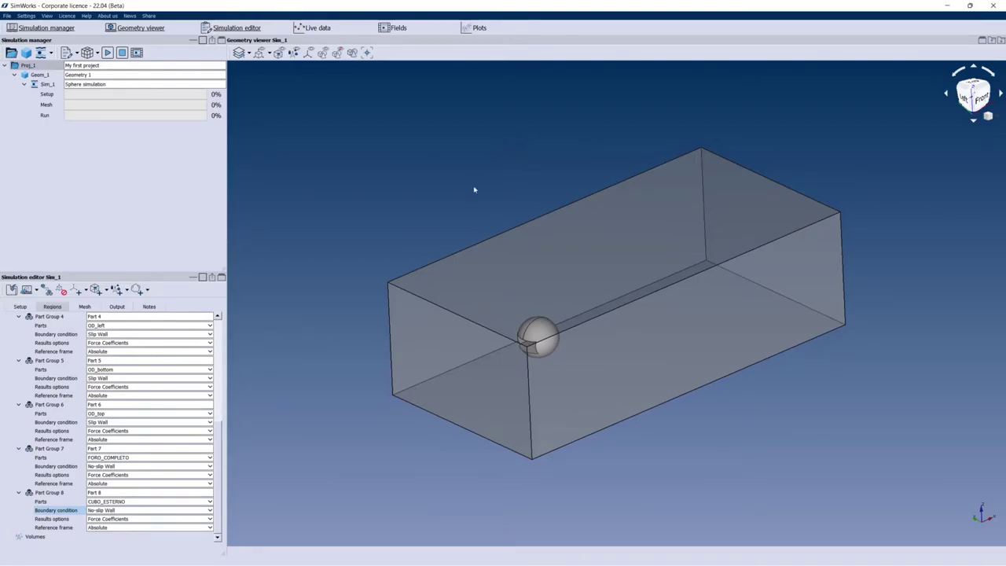
pyautogui.click(260, 54)
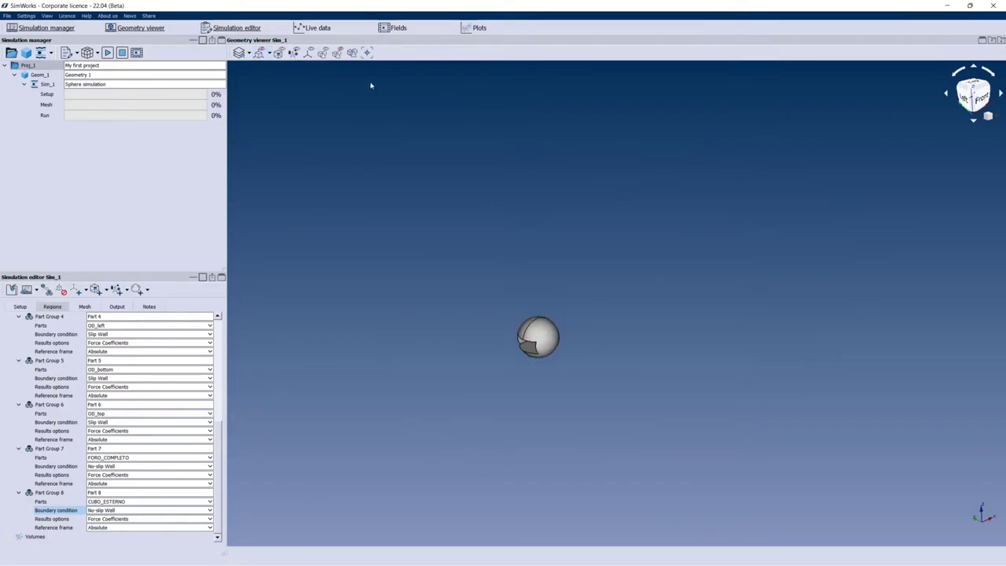
pyautogui.click(366, 52)
pyautogui.moveTo(506, 393); pyautogui.dragTo(503, 330)
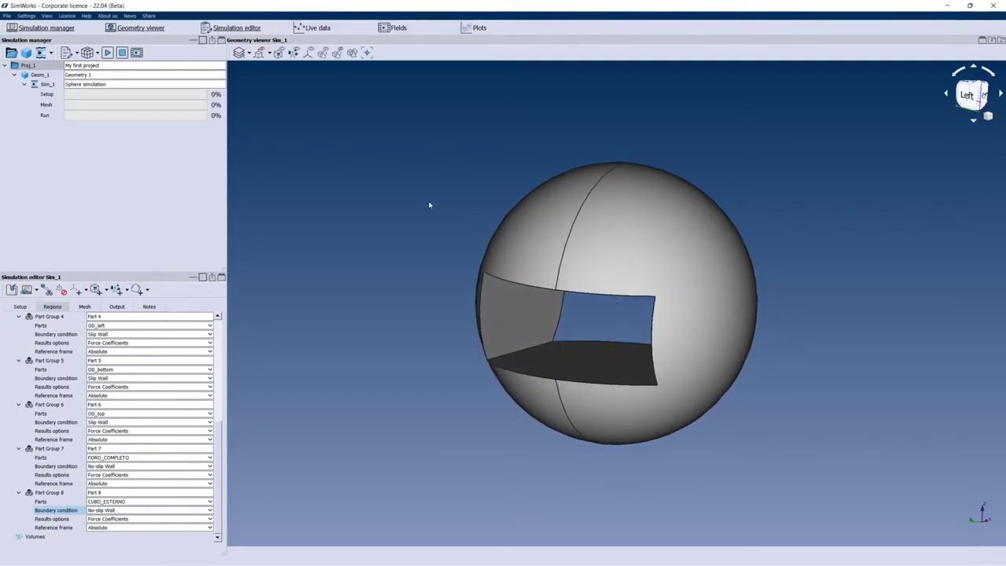
# - Colour the sphere by part names to inspect its outer surface and slot, and restore the default geometry colours
pyautogui.click(248, 53)
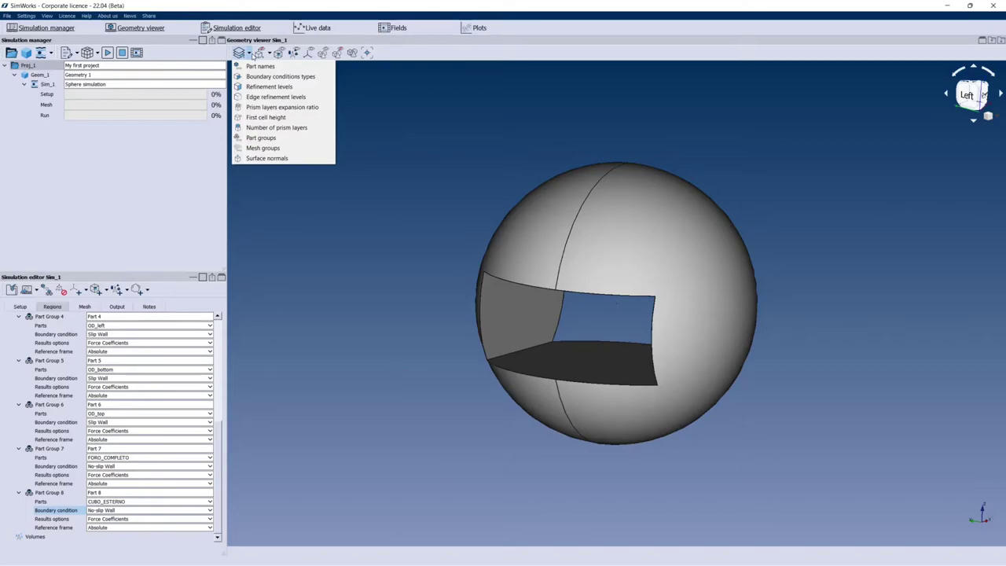
pyautogui.click(255, 66)
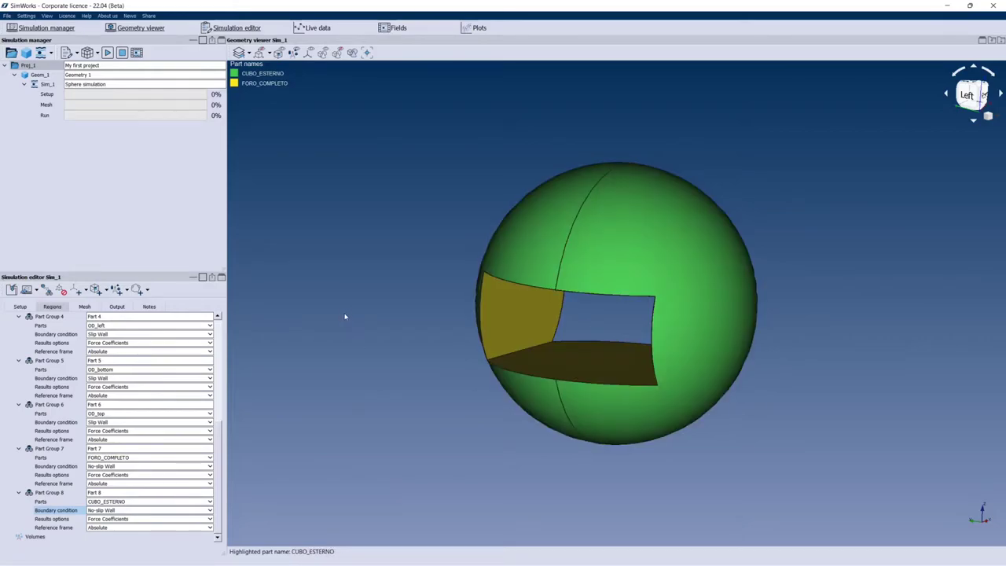
pyautogui.moveTo(346, 314); pyautogui.dragTo(369, 285)
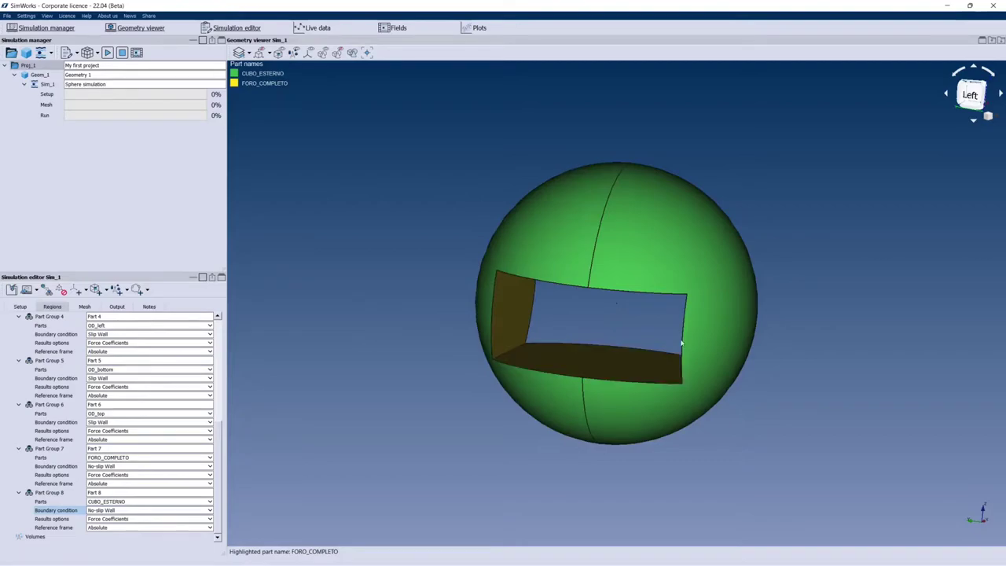
pyautogui.moveTo(573, 342); pyautogui.dragTo(369, 289)
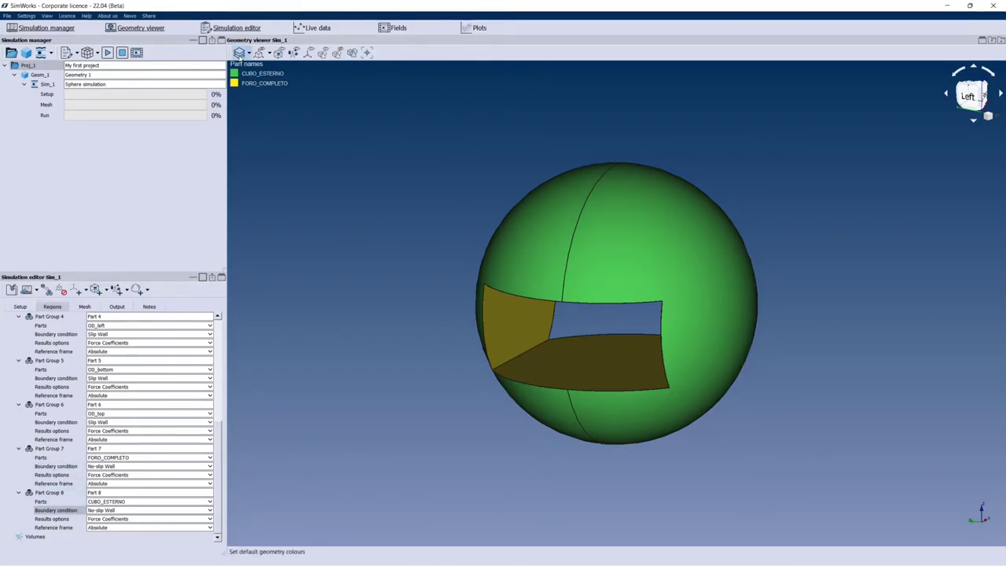
pyautogui.click(238, 52)
pyautogui.moveTo(400, 197); pyautogui.dragTo(402, 235)
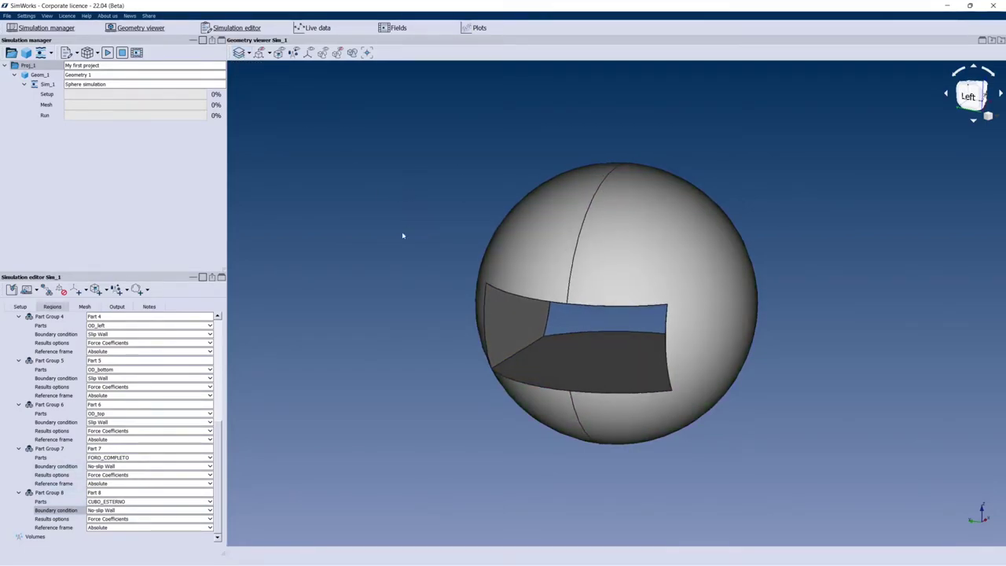
# - Show the outer domain again with the whole box in view and review the part groups' boundary conditions
pyautogui.moveTo(220, 456); pyautogui.dragTo(236, 349)
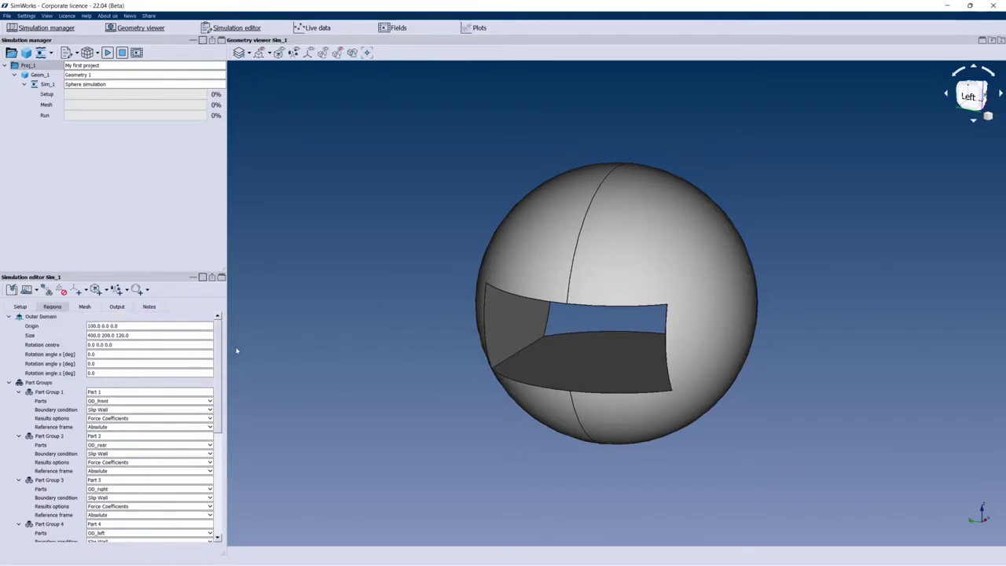
pyautogui.click(262, 52)
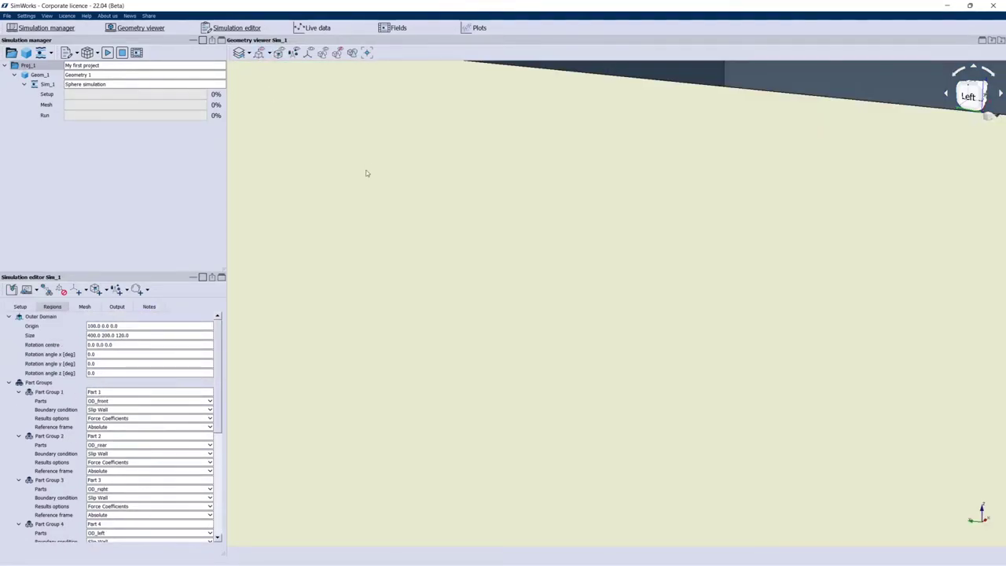
pyautogui.click(367, 53)
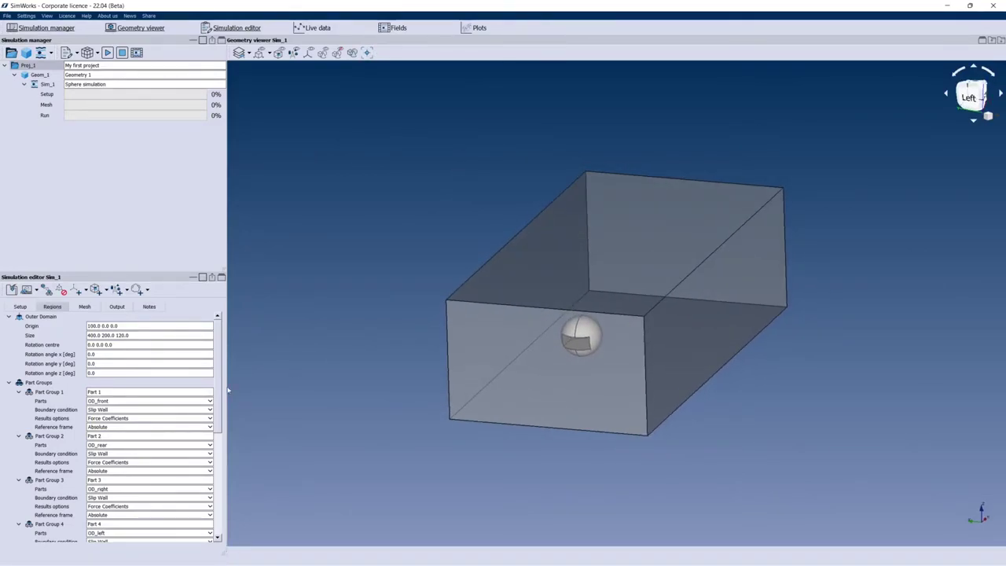
pyautogui.moveTo(220, 390); pyautogui.dragTo(229, 500)
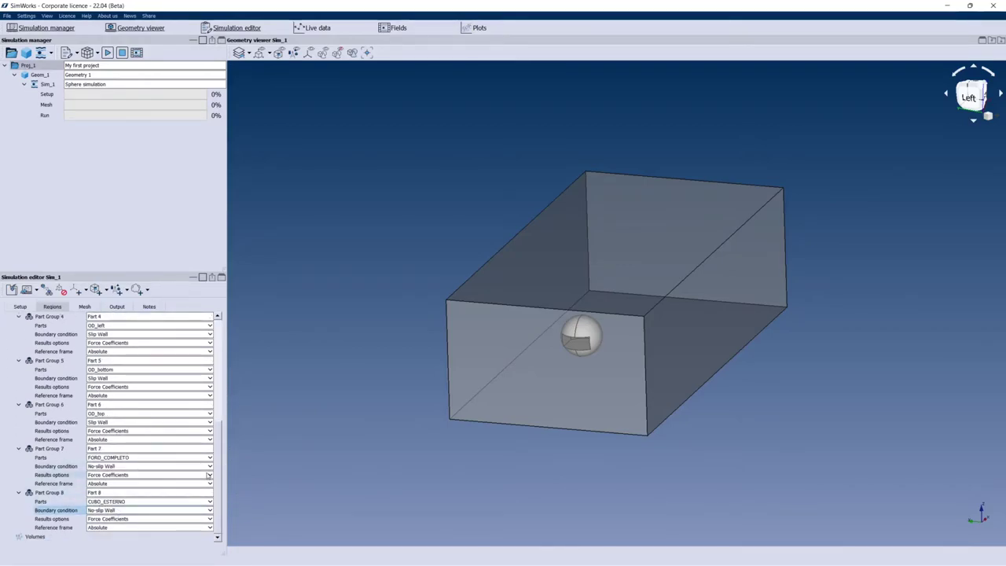
pyautogui.scroll(3, 223, 433)
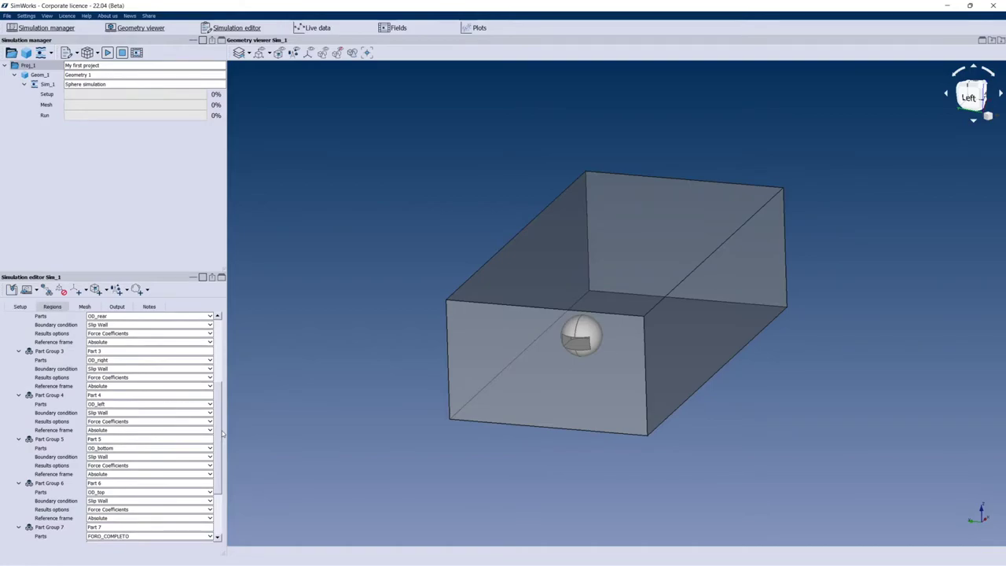
pyautogui.moveTo(223, 434); pyautogui.dragTo(219, 367)
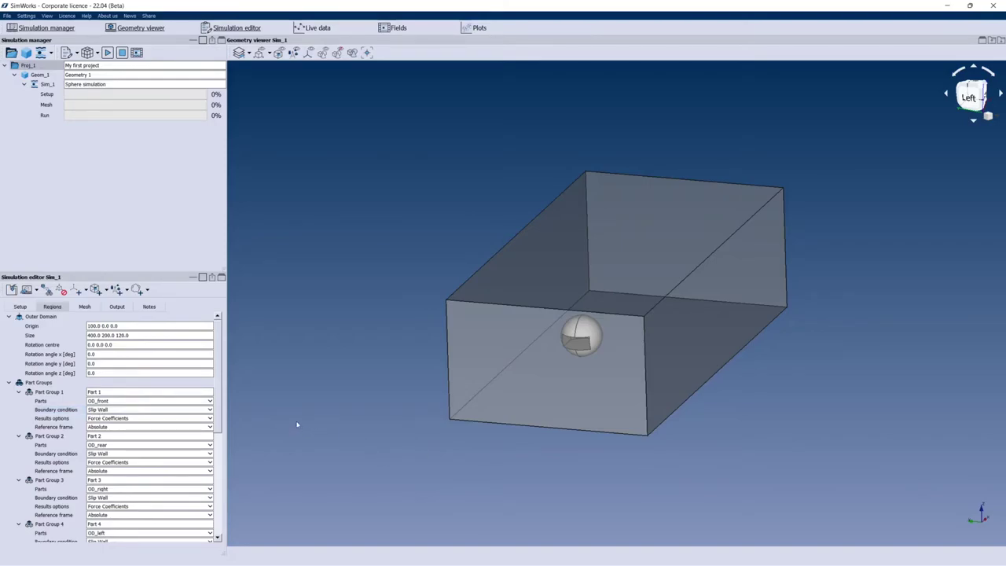
# - Colour the geometry by boundary condition types and make the outer domain opaque
pyautogui.click(249, 54)
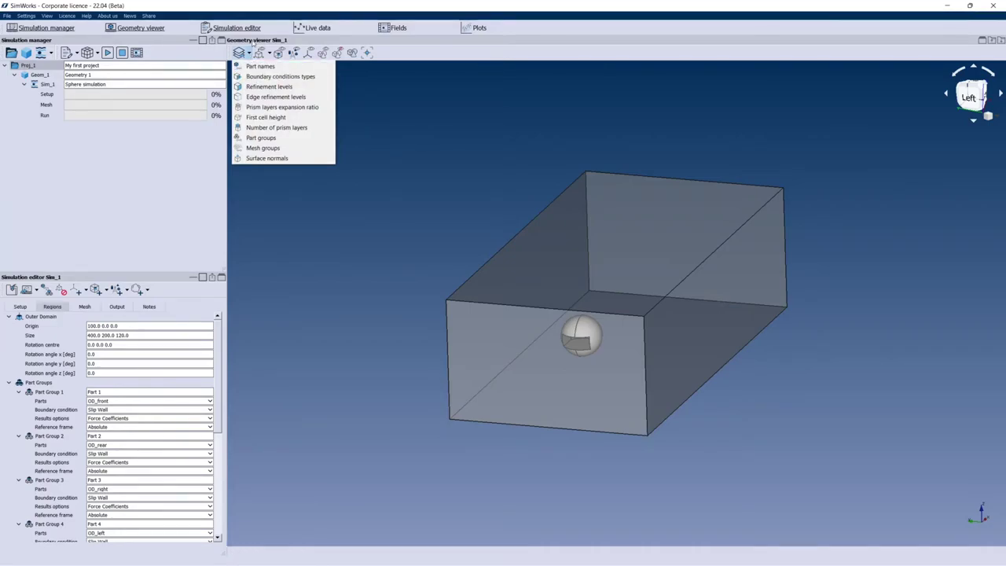
pyautogui.click(256, 78)
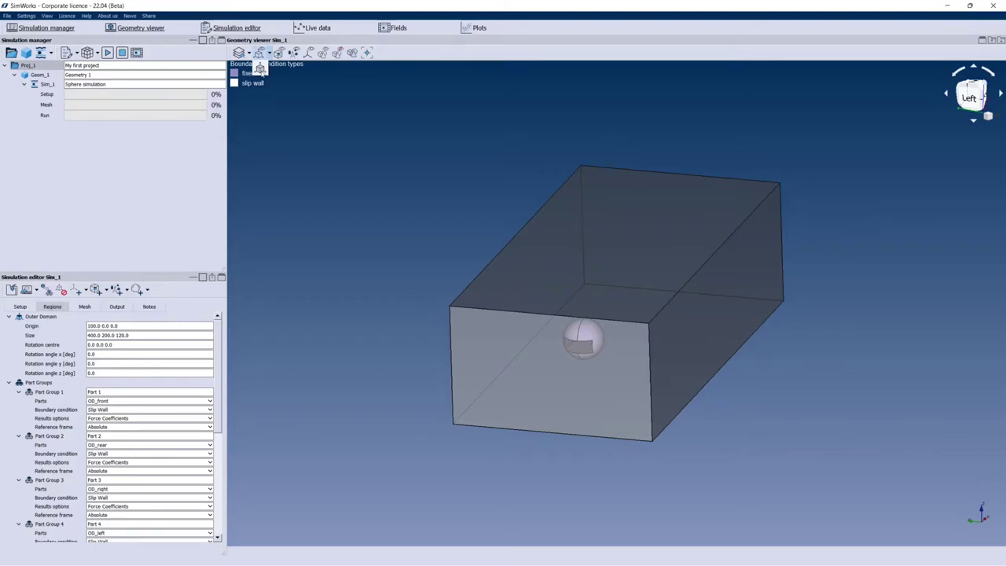
pyautogui.click(259, 54)
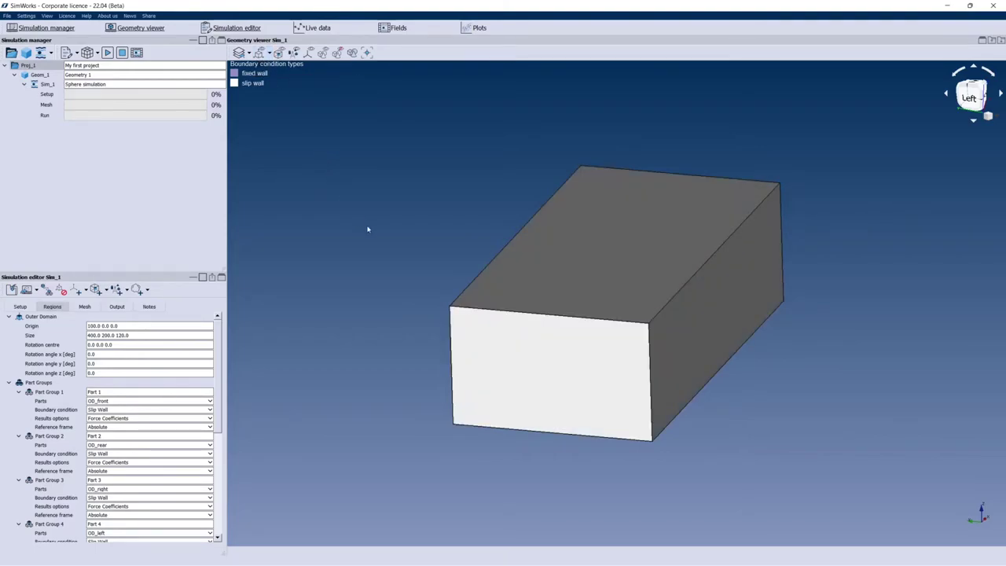
pyautogui.moveTo(367, 229)
pyautogui.mouseDown()
pyautogui.moveTo(438, 247)
pyautogui.moveTo(369, 209)
pyautogui.mouseUp()
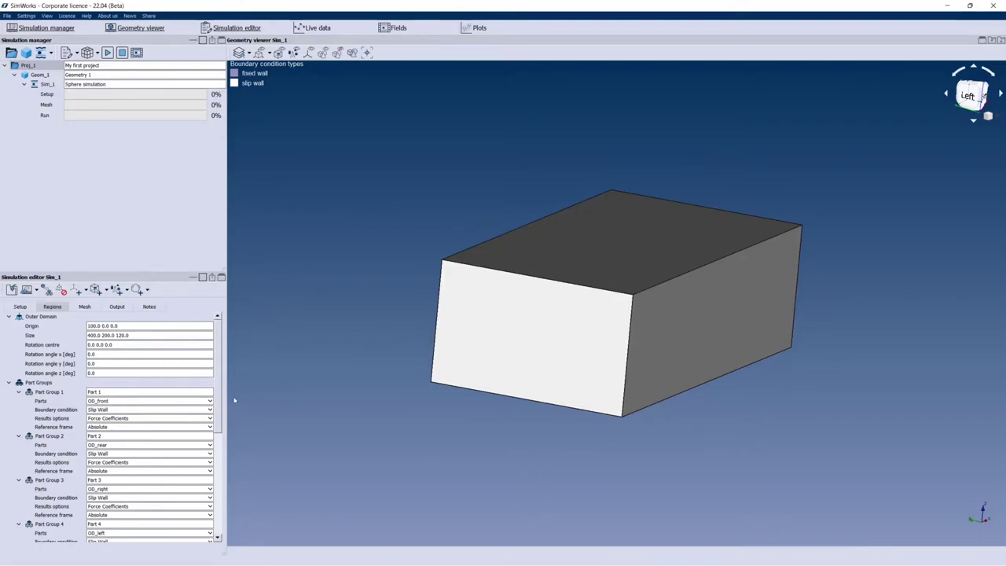
pyautogui.moveTo(330, 353); pyautogui.dragTo(339, 338)
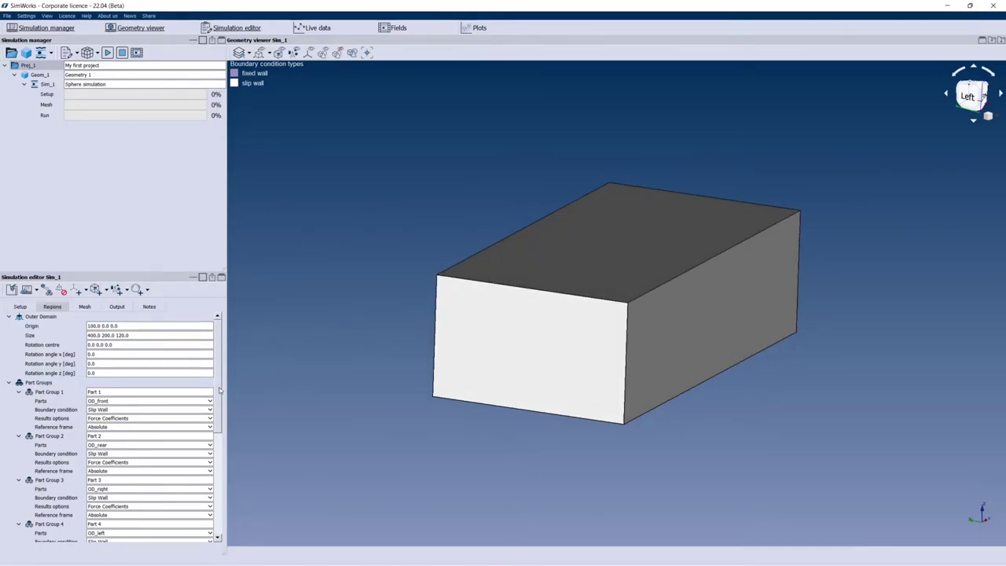
pyautogui.scroll(-3, 220, 389)
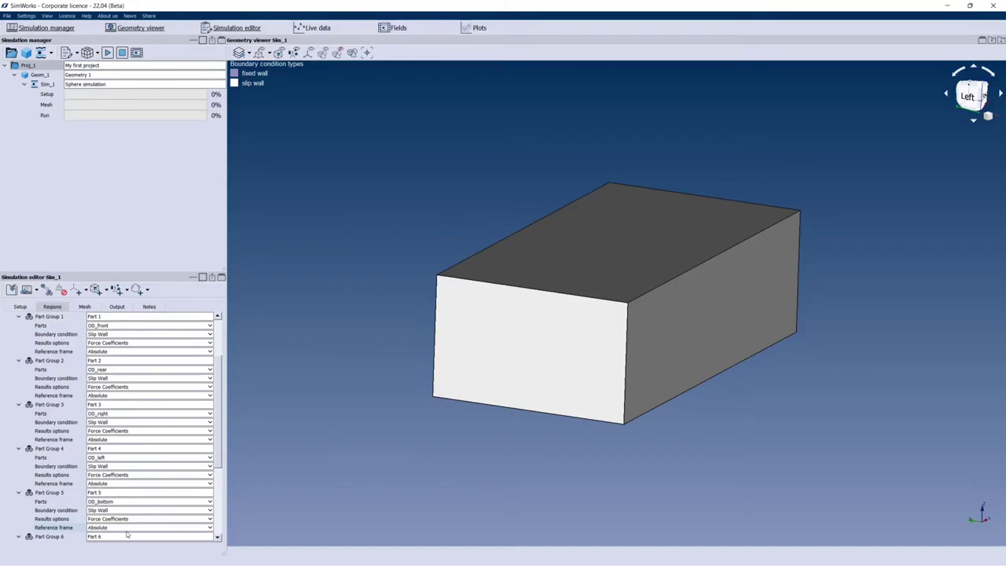
pyautogui.moveTo(350, 462); pyautogui.dragTo(362, 470)
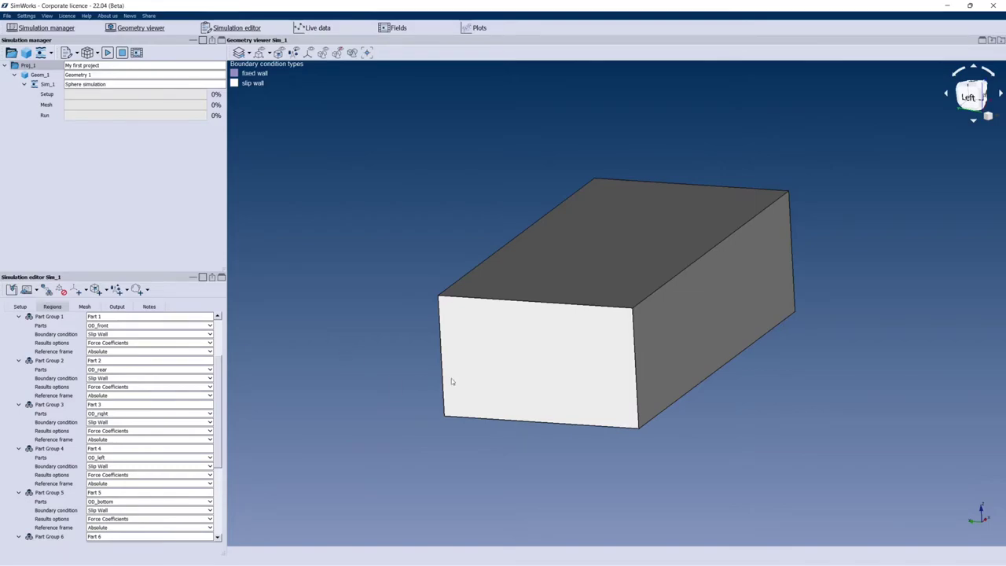
# - Set the boundary condition of the OD_left face to Velocity Normal with a velocity of 5 m/s
pyautogui.rightClick(536, 353)
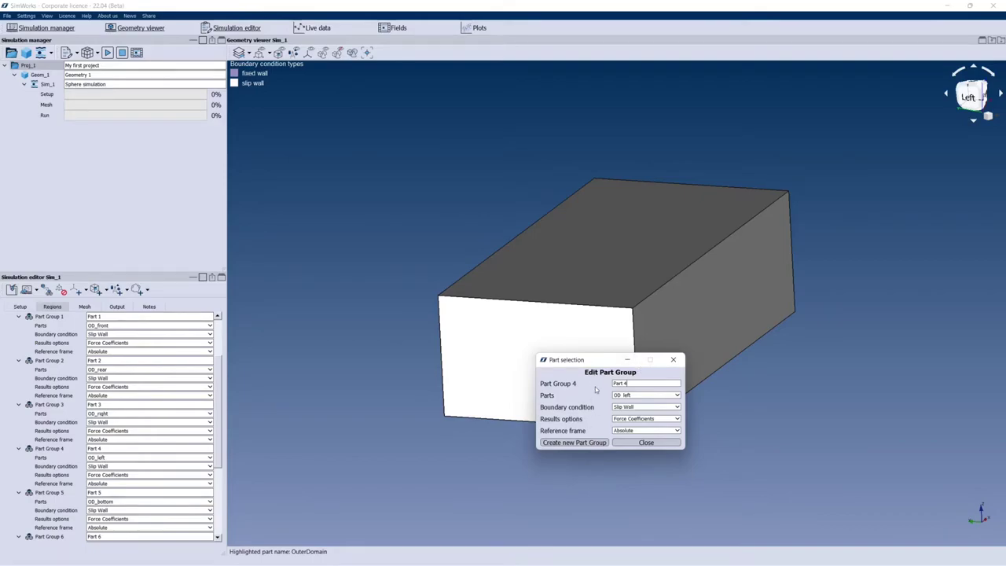
pyautogui.moveTo(583, 362); pyautogui.dragTo(563, 346)
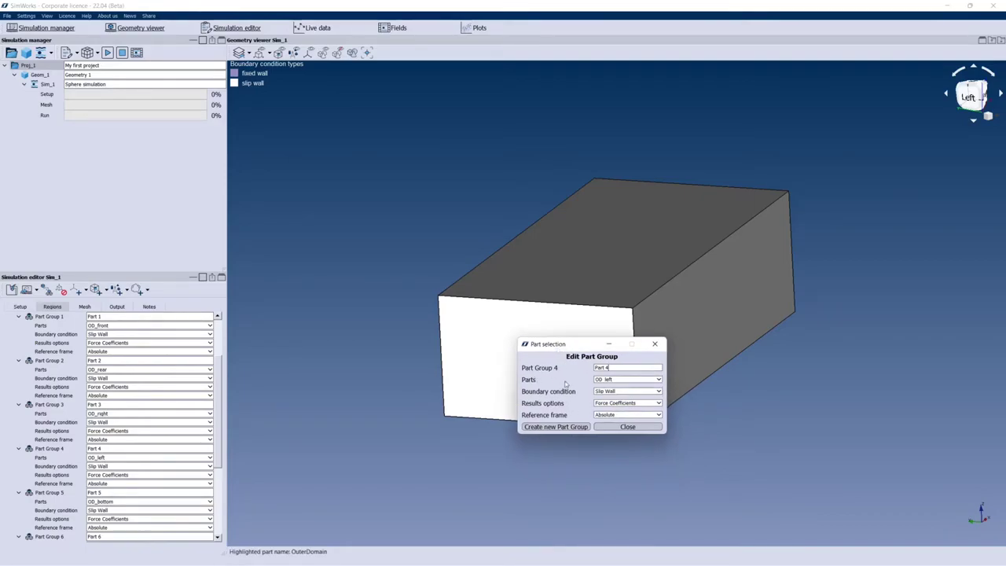
pyautogui.click(611, 392)
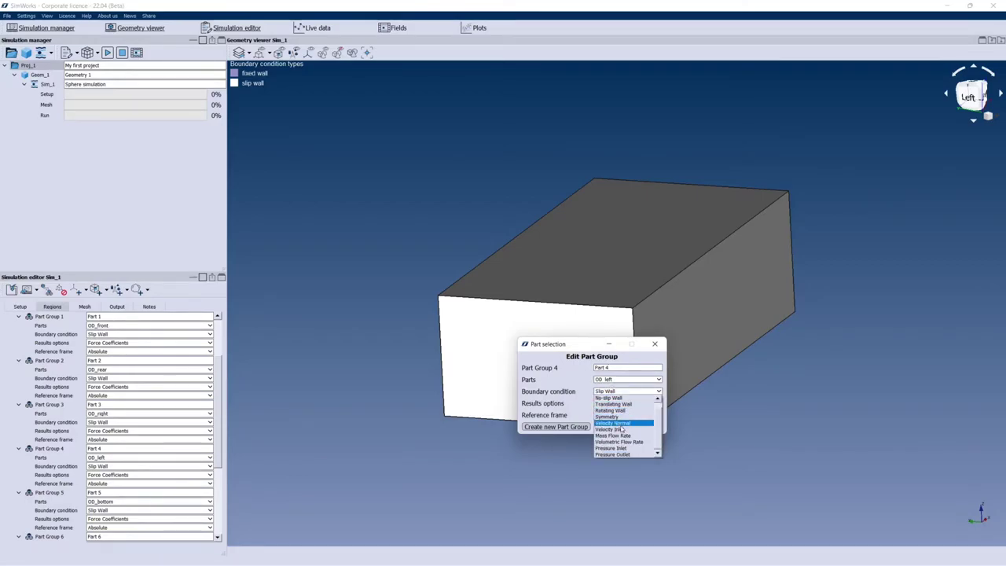
pyautogui.click(621, 424)
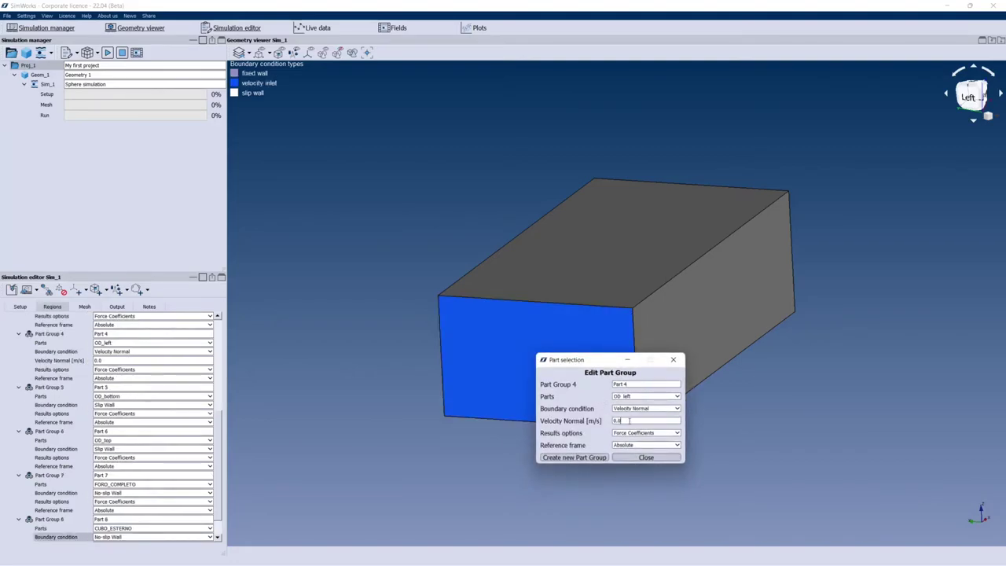
pyautogui.write('5')
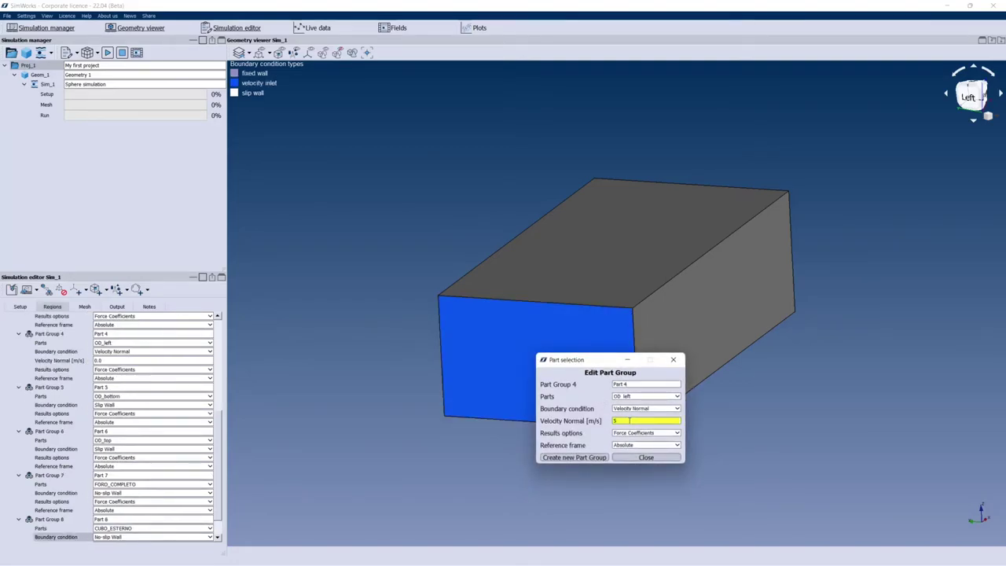
pyautogui.press('Return')
pyautogui.click(646, 457)
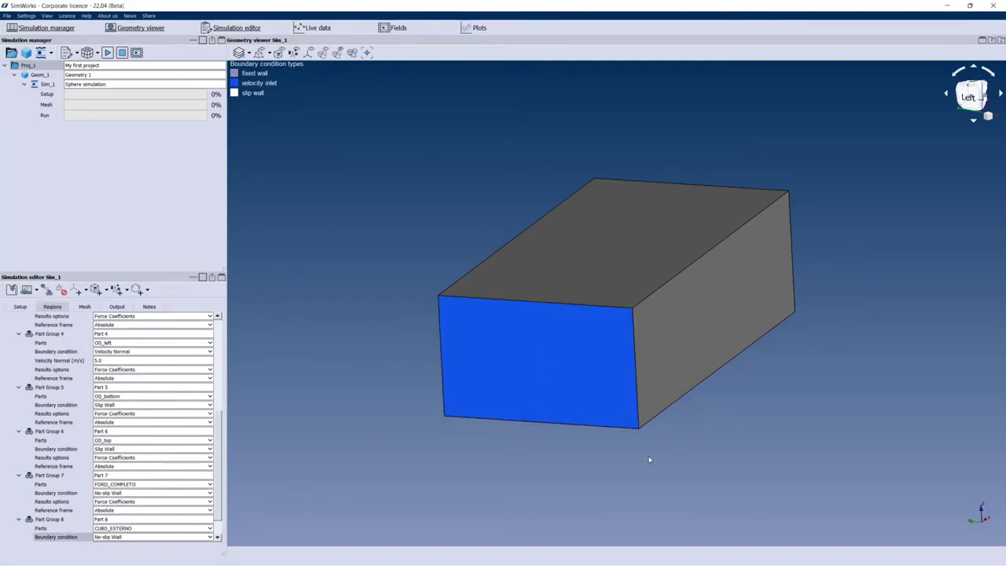
# - Set the normal velocity of Part Group 4 to 6 m/s in the simulation's region settings
pyautogui.scroll(-2, 229, 481)
pyautogui.scroll(-1, 223, 491)
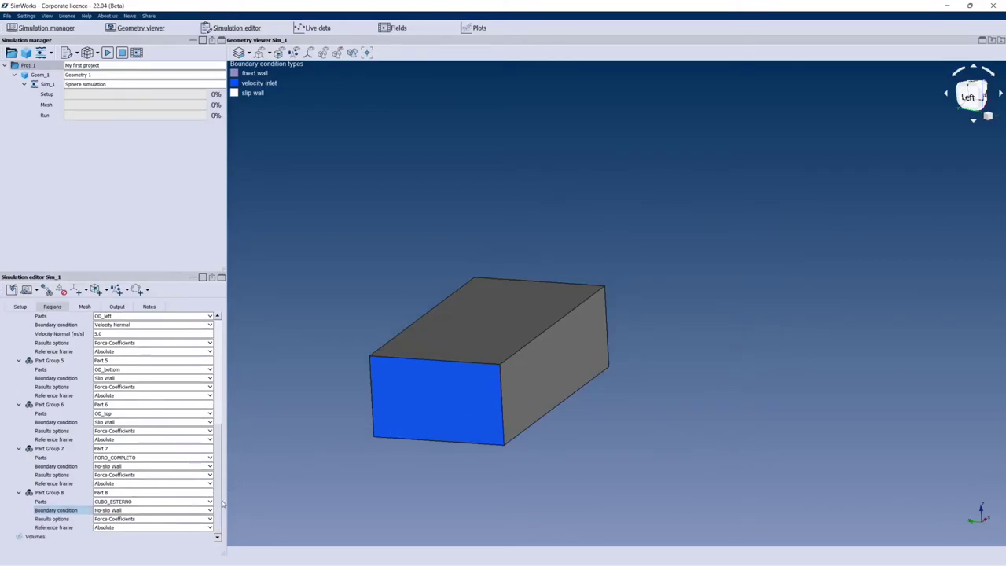
pyautogui.scroll(2, 226, 505)
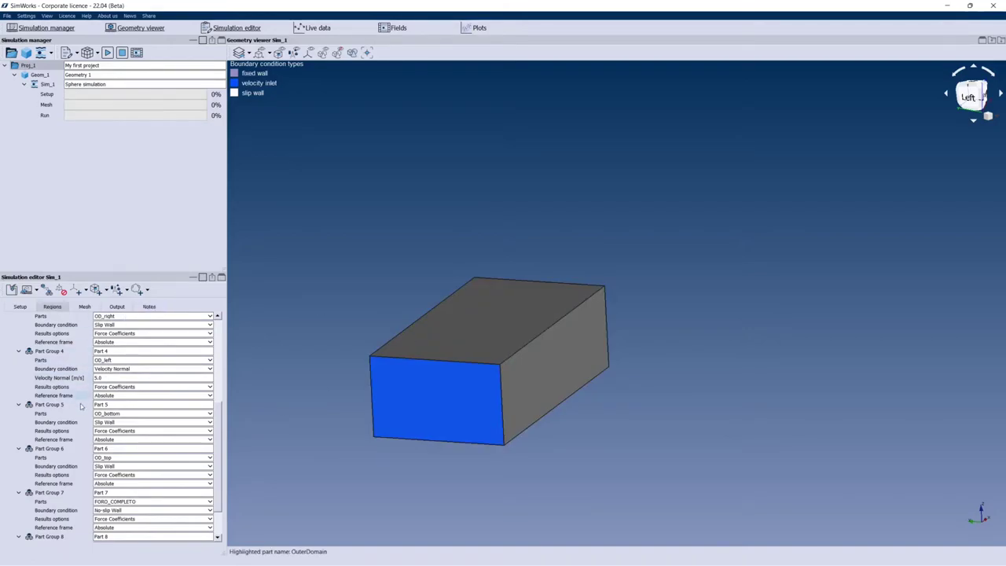
pyautogui.click(117, 378)
pyautogui.write('6')
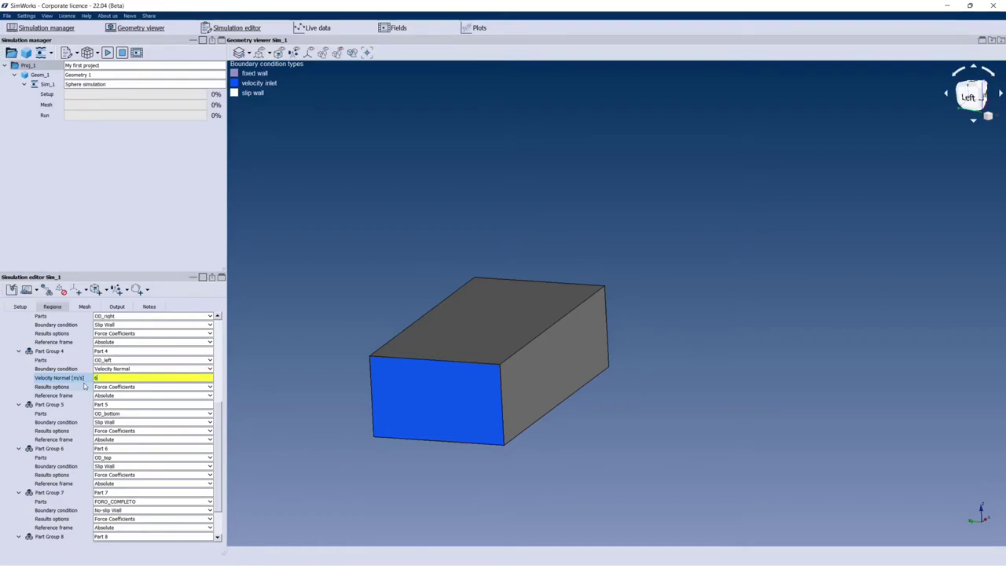
pyautogui.press('Return')
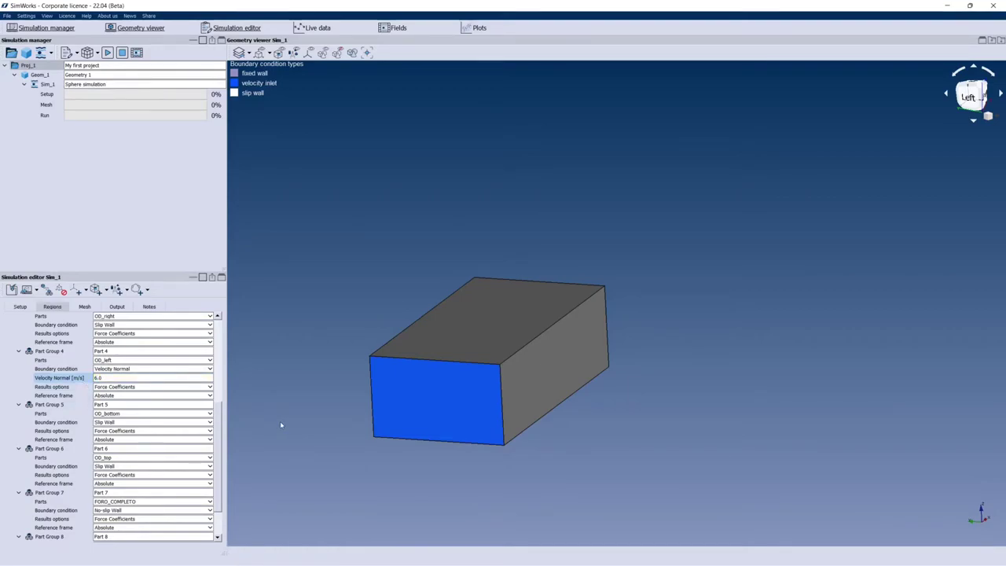
# - Check the OD_left face's part group settings from the geometry model and close them without changes
pyautogui.doubleClick(407, 400)
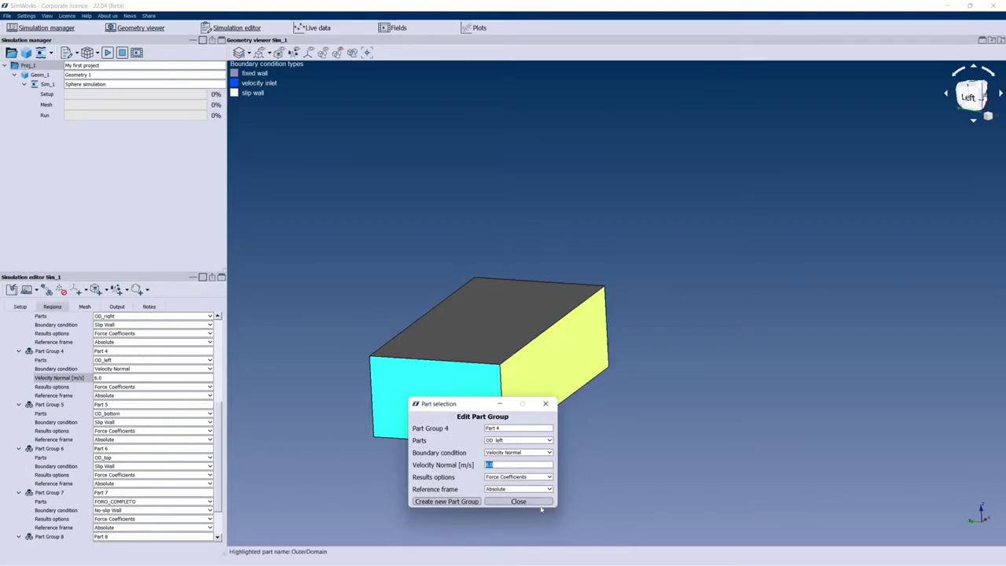
pyautogui.moveTo(446, 403); pyautogui.dragTo(474, 393)
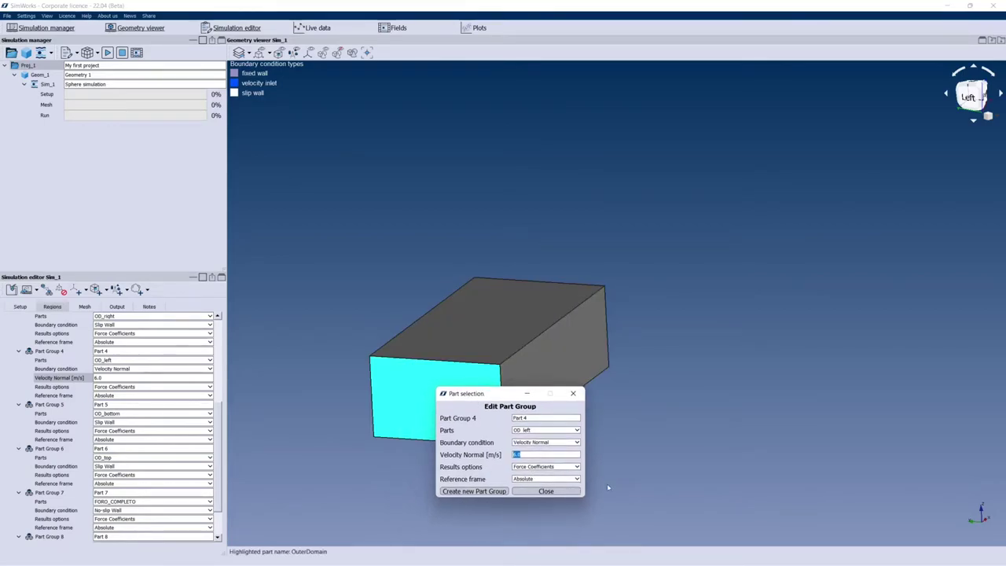
pyautogui.click(563, 490)
pyautogui.moveTo(625, 466); pyautogui.dragTo(689, 396)
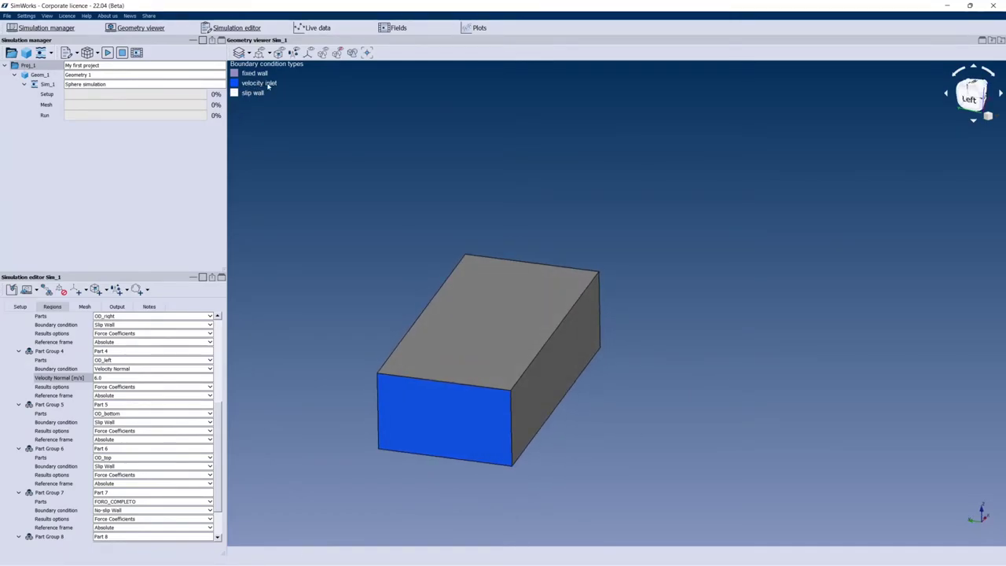
# - Set the boundary condition of the OD_right face to Pressure Outlet
pyautogui.moveTo(837, 291); pyautogui.dragTo(553, 319)
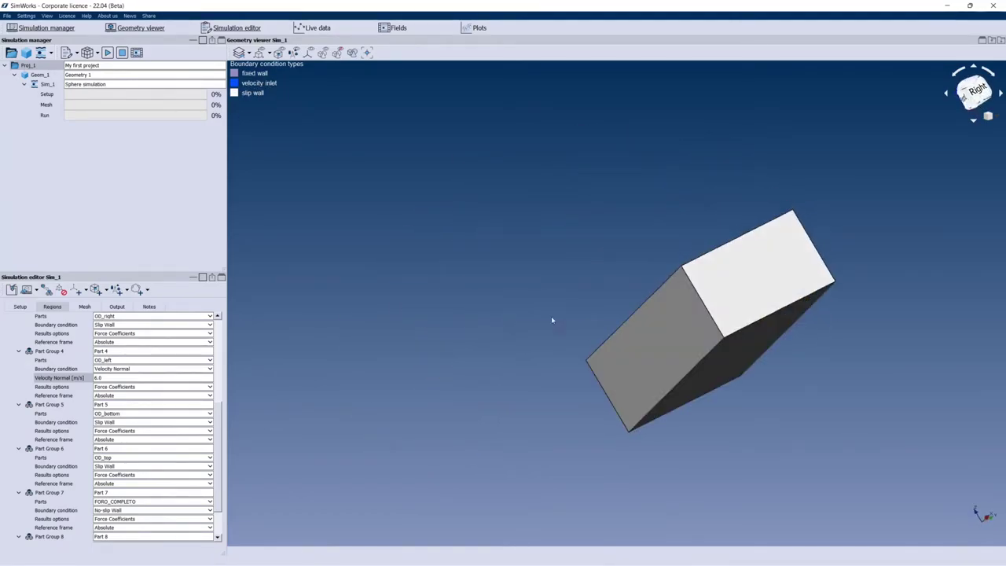
pyautogui.click(788, 251)
pyautogui.click(887, 304)
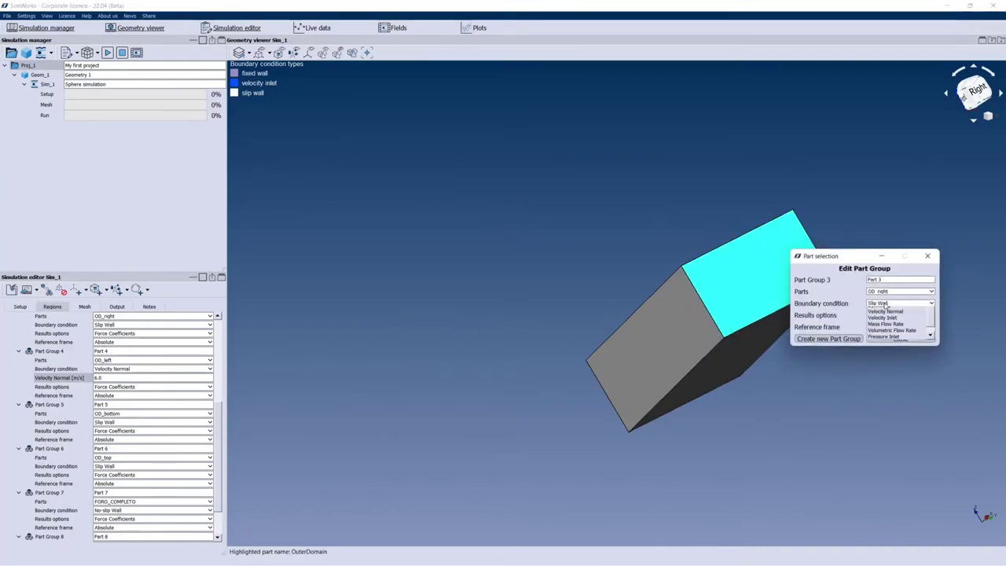
pyautogui.click(885, 366)
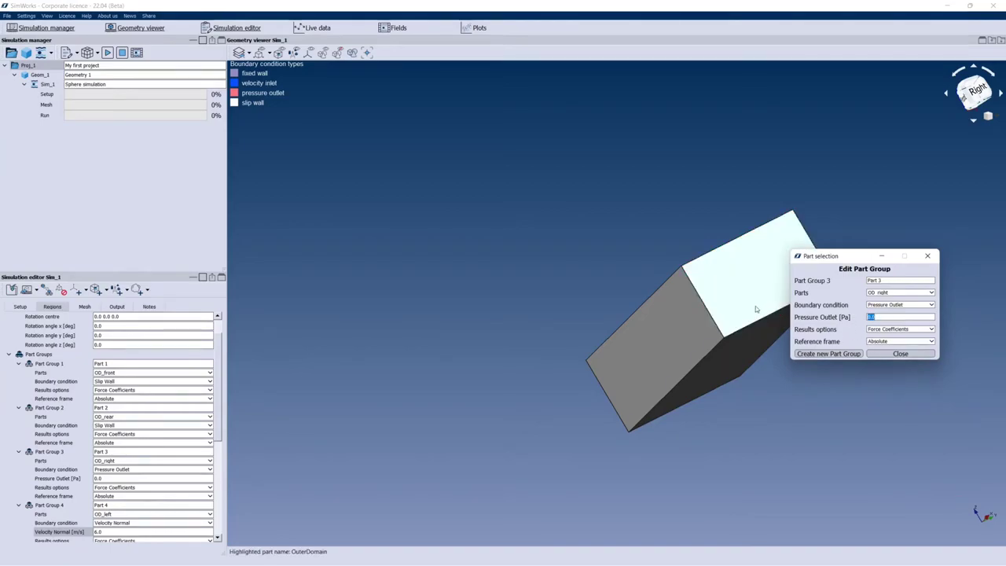
pyautogui.click(891, 355)
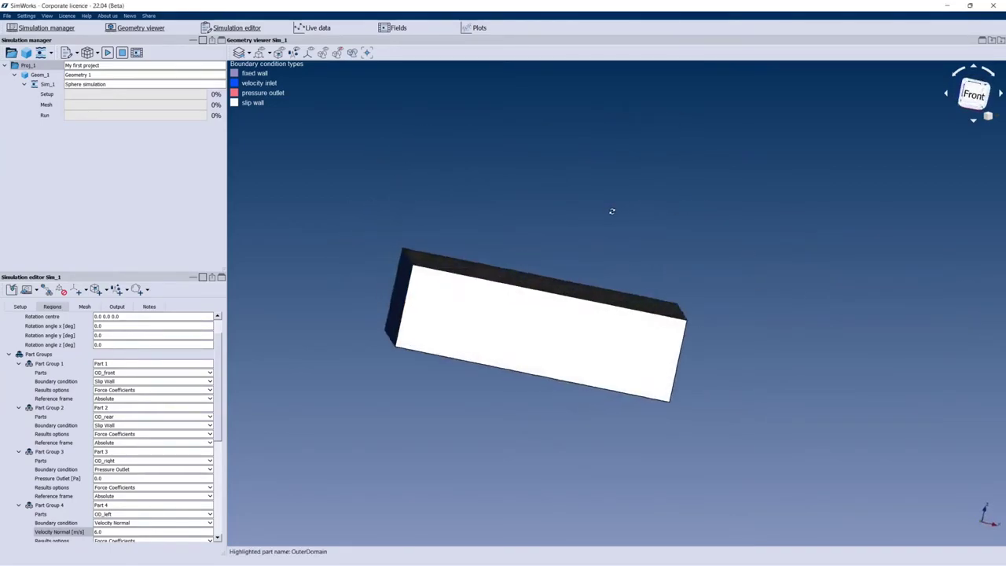
# - Hide the outer domain and inspect the slotted sphere from its slot side
pyautogui.moveTo(564, 269); pyautogui.dragTo(726, 276)
pyautogui.moveTo(727, 275); pyautogui.dragTo(791, 244, button='middle')
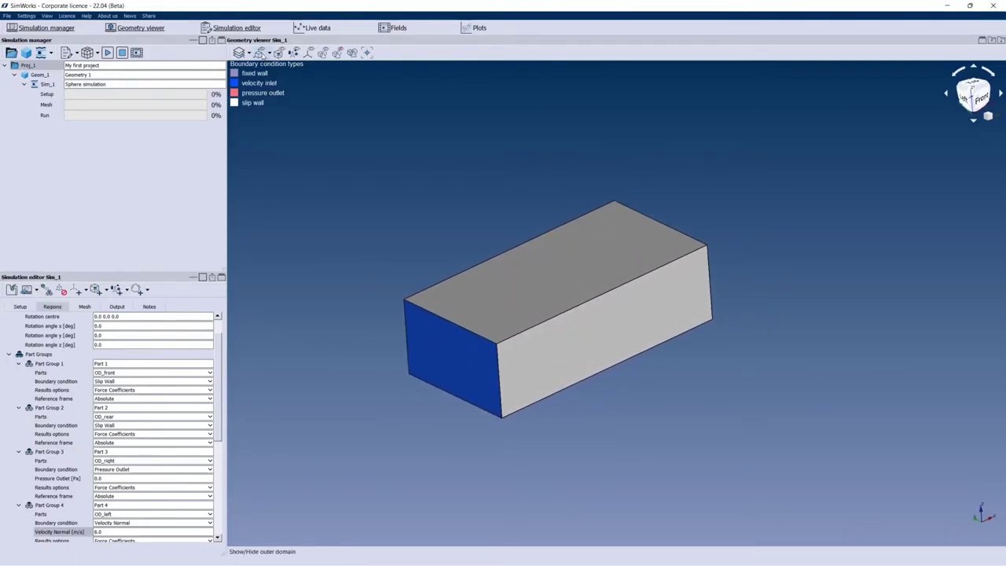
pyautogui.click(260, 53)
pyautogui.moveTo(455, 198); pyautogui.dragTo(492, 182, button='middle')
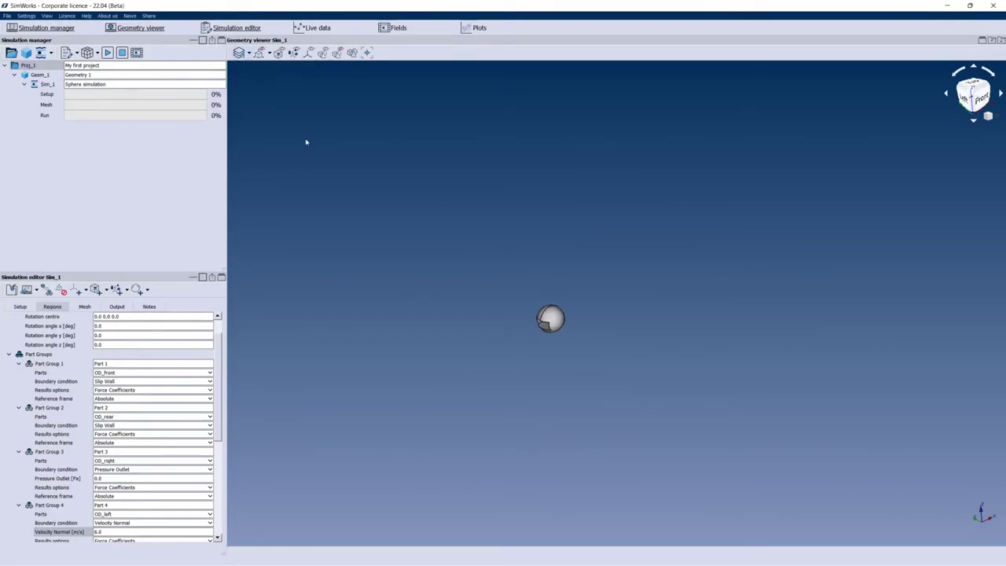
pyautogui.scroll(6, 524, 339)
pyautogui.moveTo(545, 326); pyautogui.dragTo(682, 285)
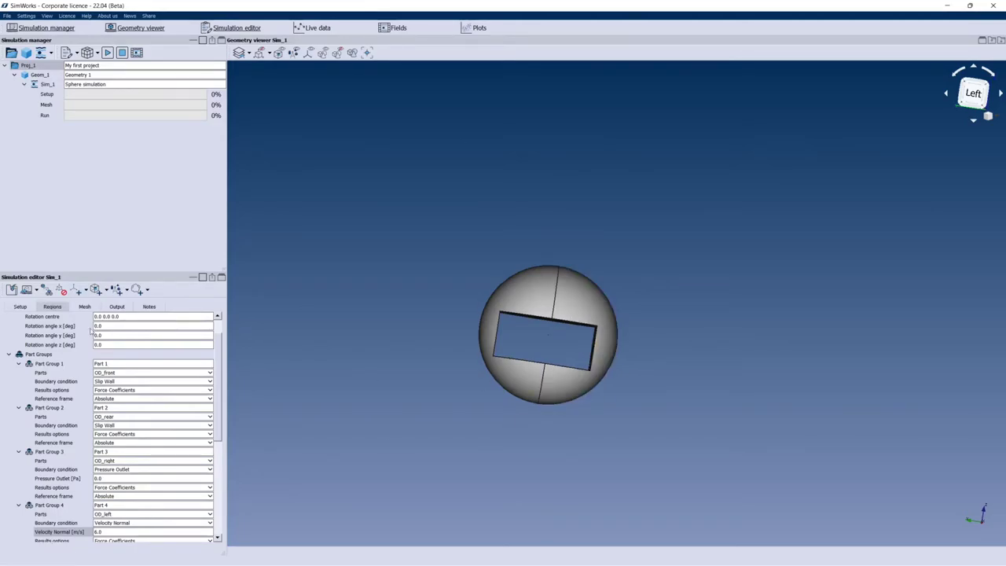
# - Set the radius of the point-in-mesh marker to 0.02 in the global mesh parameters
pyautogui.click(85, 306)
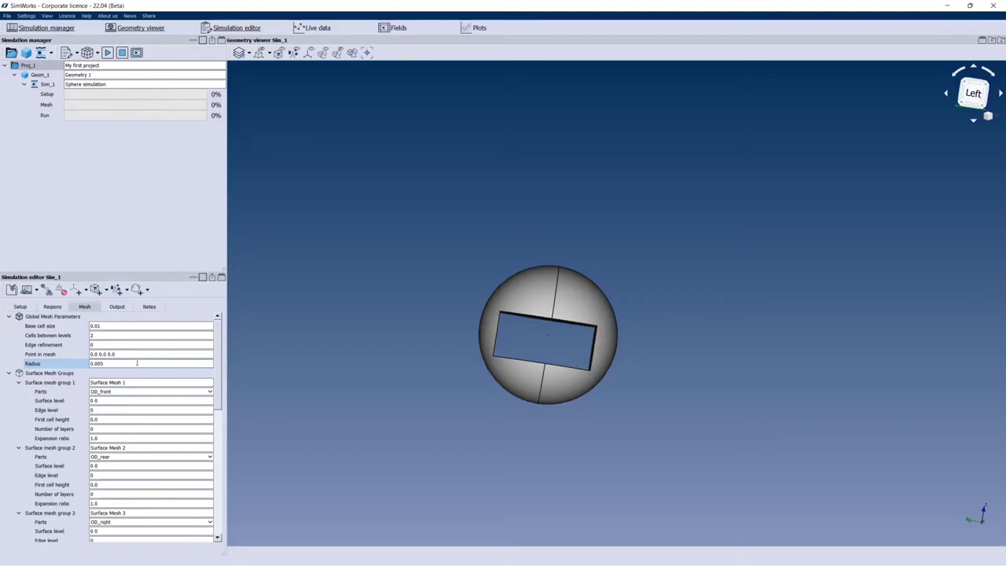
pyautogui.moveTo(411, 368); pyautogui.dragTo(366, 377)
pyautogui.doubleClick(93, 363)
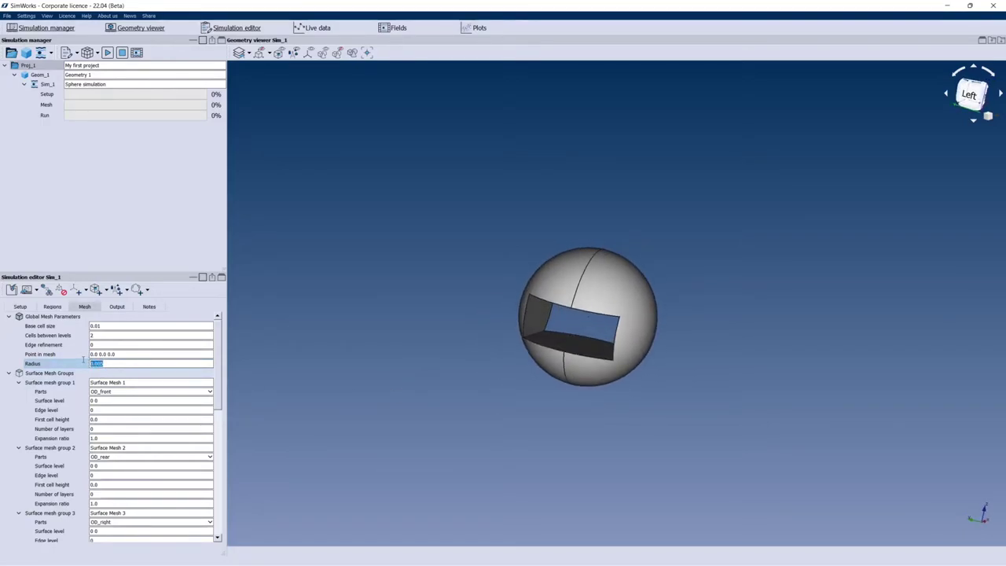
pyautogui.write('0.0')
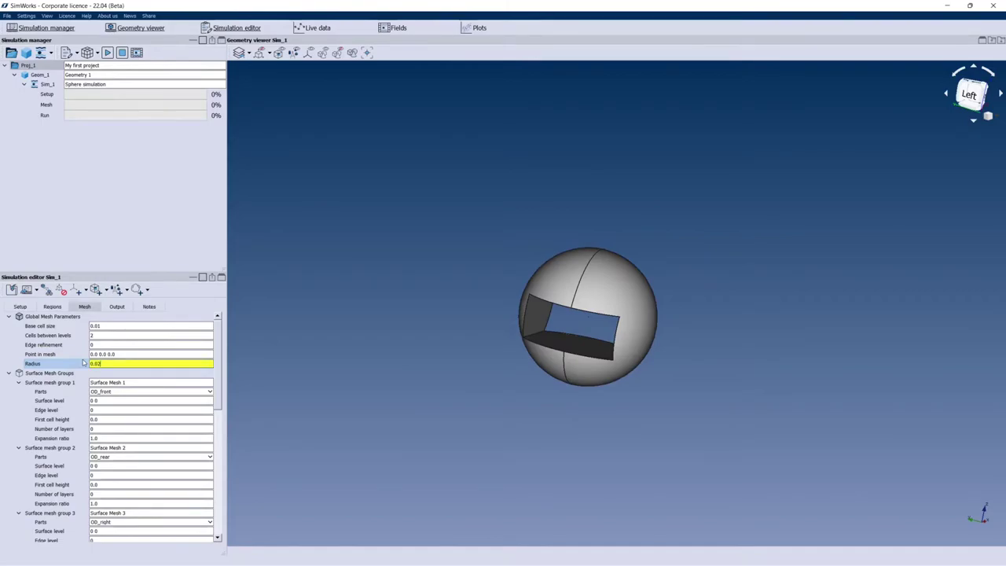
pyautogui.write('2')
pyautogui.press('Return')
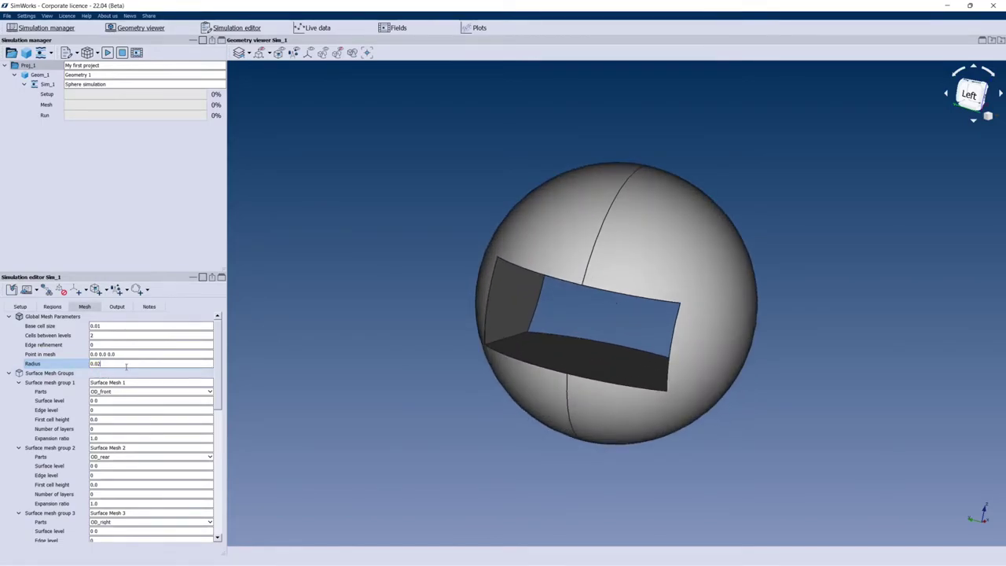
# - Try point-in-mesh marker radii of 20 and 2
pyautogui.doubleClick(126, 363)
pyautogui.write('20.0')
pyautogui.press('Return')
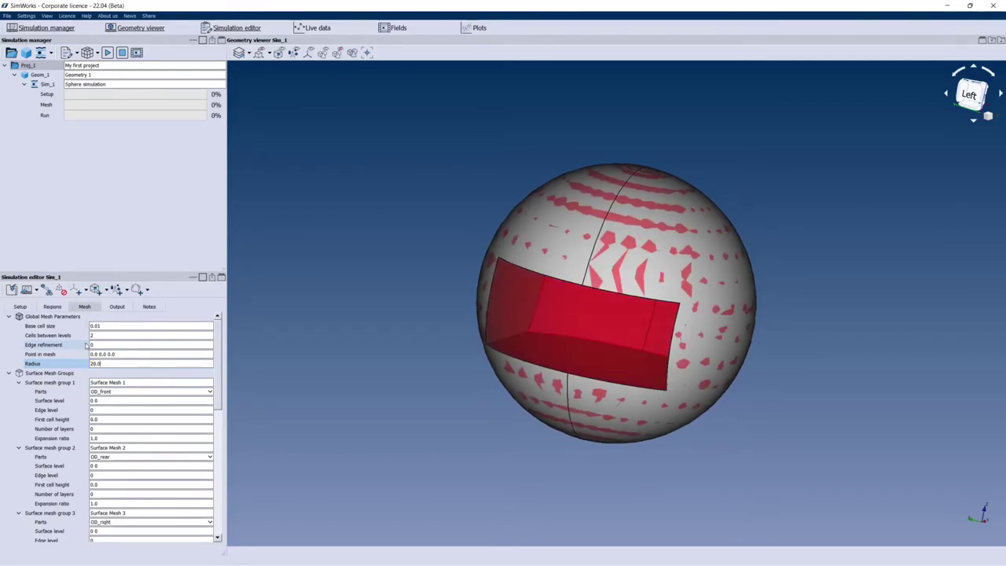
pyautogui.press('BackSpace')
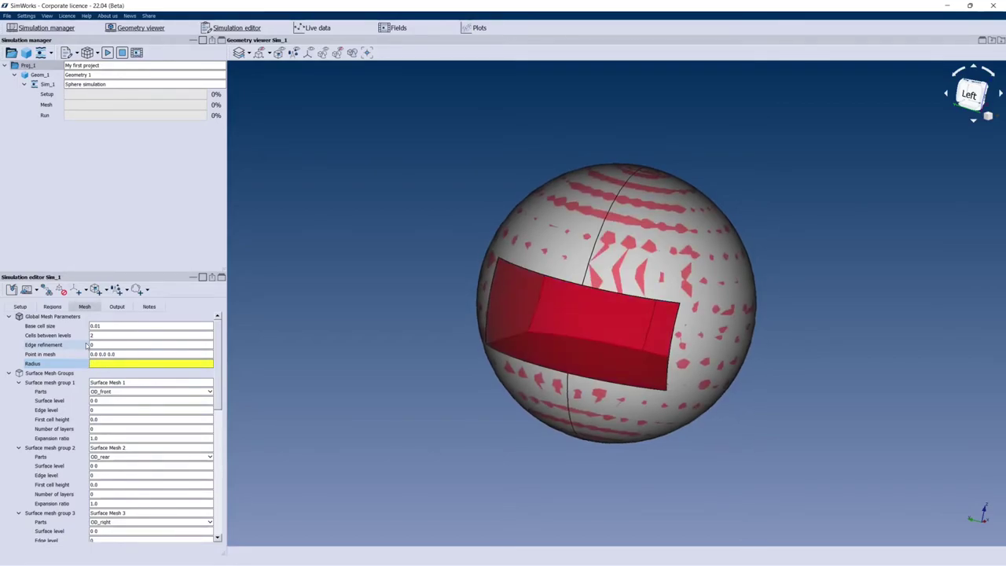
pyautogui.write('2')
pyautogui.press('Return')
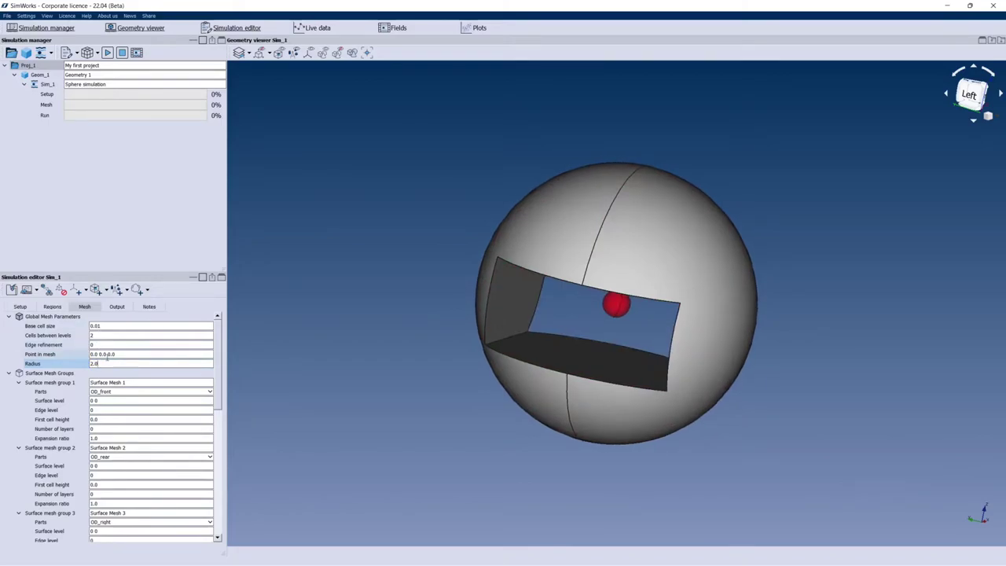
# - Set the radius of the point-in-mesh marker to 5
pyautogui.doubleClick(95, 364)
pyautogui.write('5')
pyautogui.press('Return')
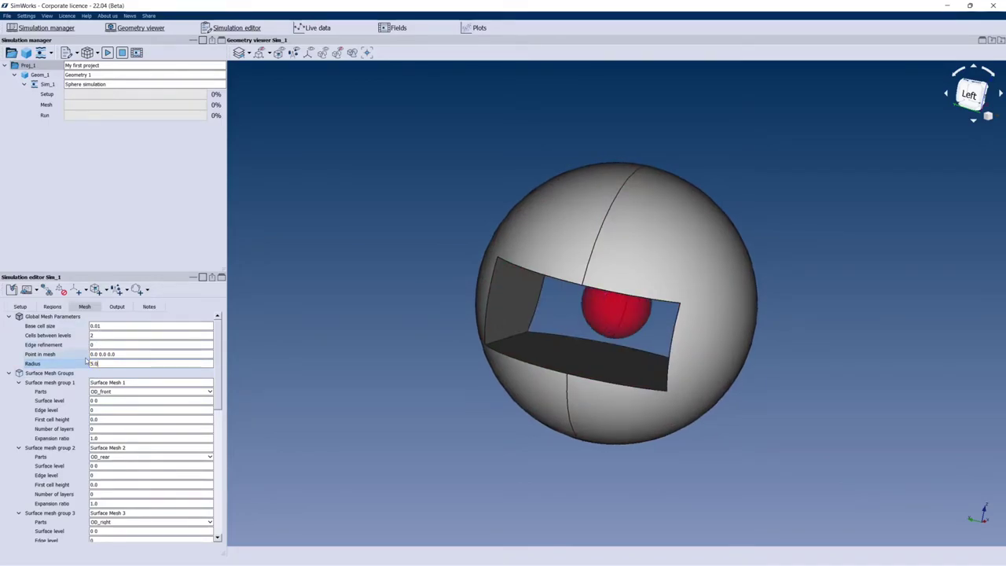
# - Move the point in mesh outside the sphere to coordinates 100.0 0.0 0.0
pyautogui.moveTo(420, 324); pyautogui.dragTo(613, 322)
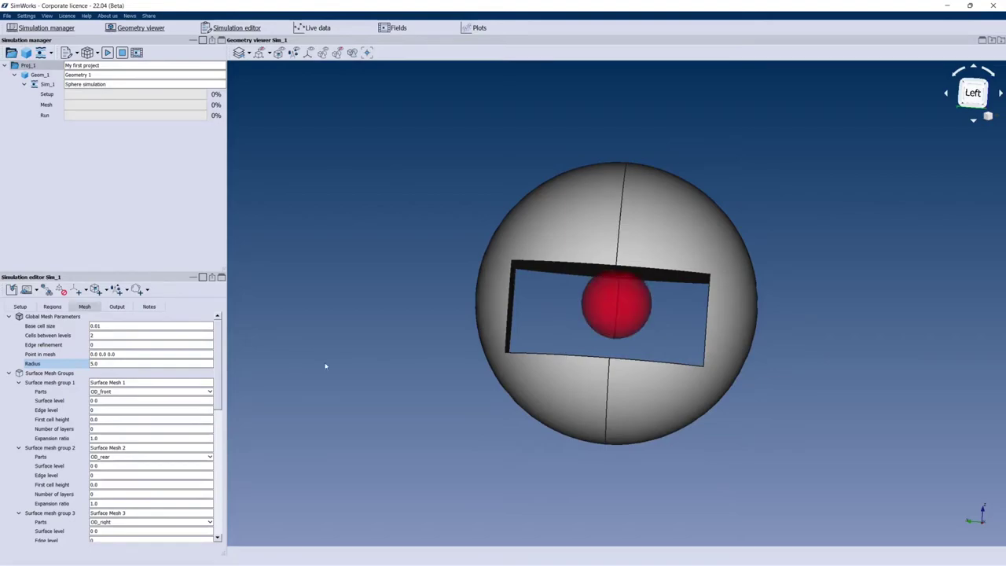
pyautogui.moveTo(327, 366); pyautogui.dragTo(258, 395)
pyautogui.doubleClick(55, 353)
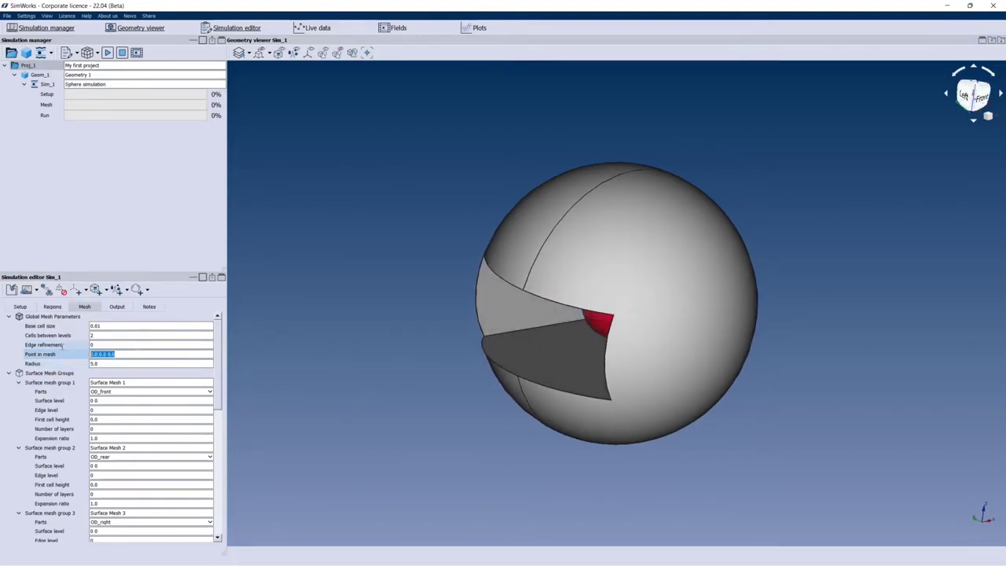
pyautogui.write('100.0 0.0')
pyautogui.write(' 0')
pyautogui.press('Return')
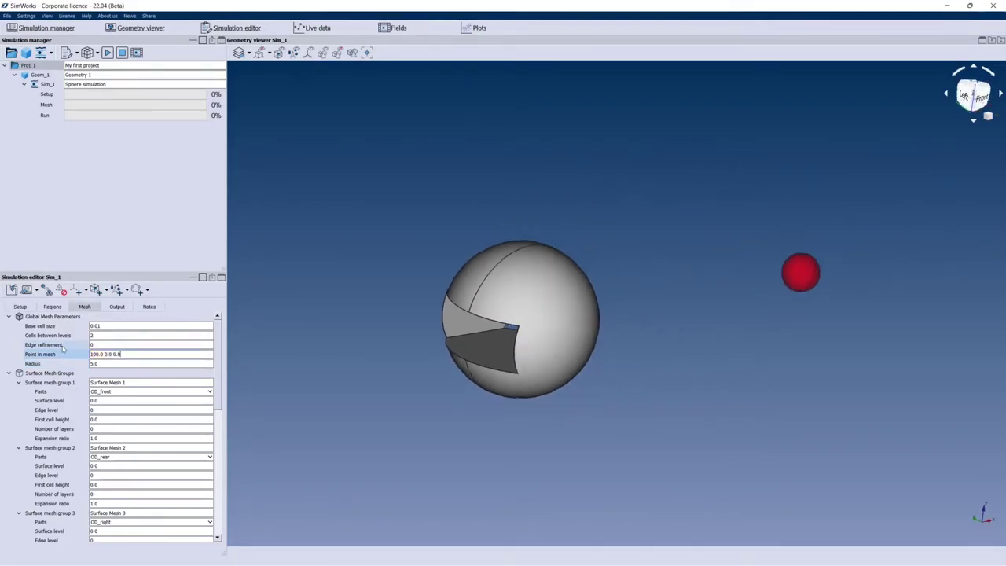
# - Show the outer domain briefly to check the position of the mesh point, and hide it again
pyautogui.scroll(-5, 396, 382)
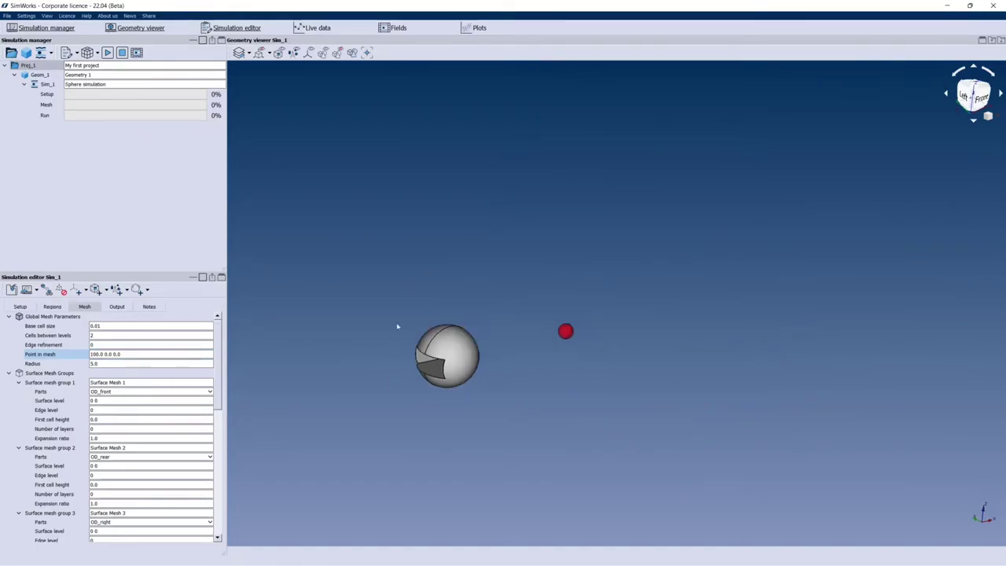
pyautogui.click(260, 52)
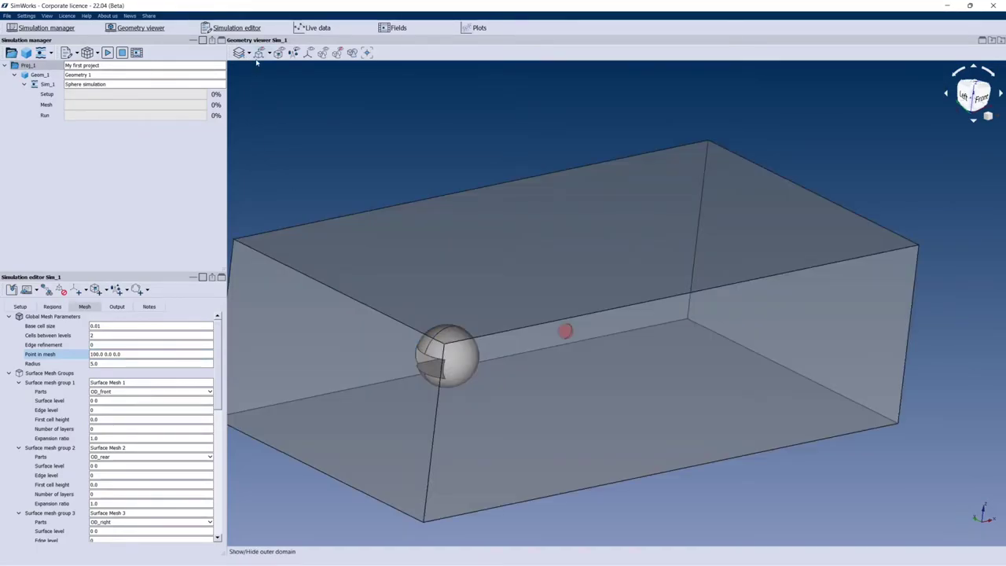
pyautogui.click(259, 51)
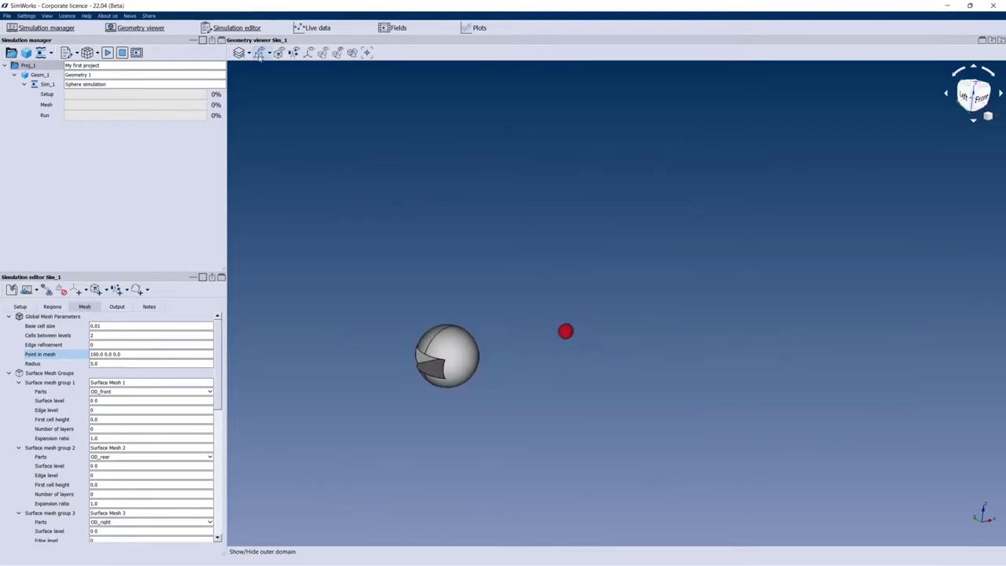
pyautogui.moveTo(433, 184); pyautogui.dragTo(597, 404)
# - Set the base cell size of the global mesh to 5.0
pyautogui.click(63, 322)
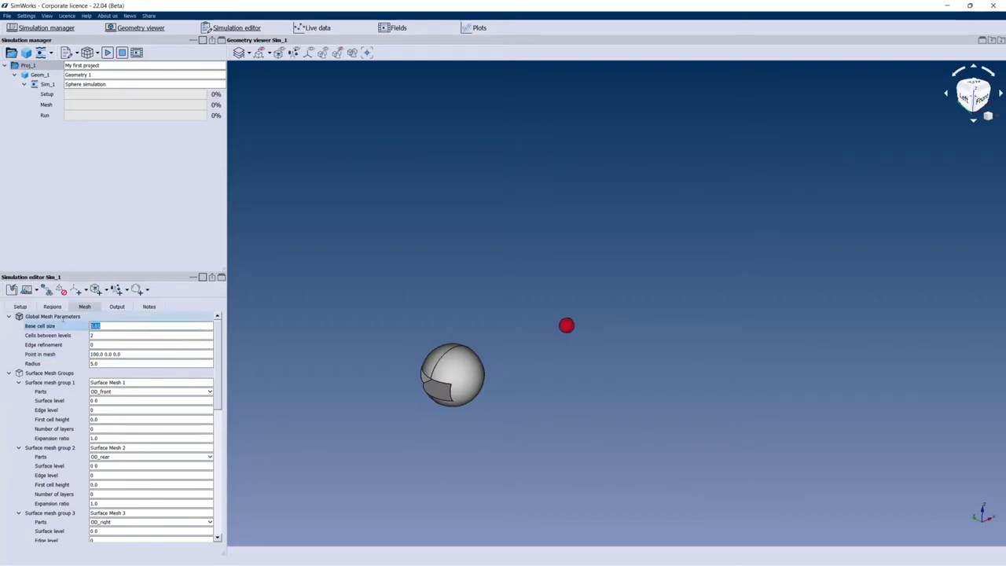
pyautogui.write('5.0')
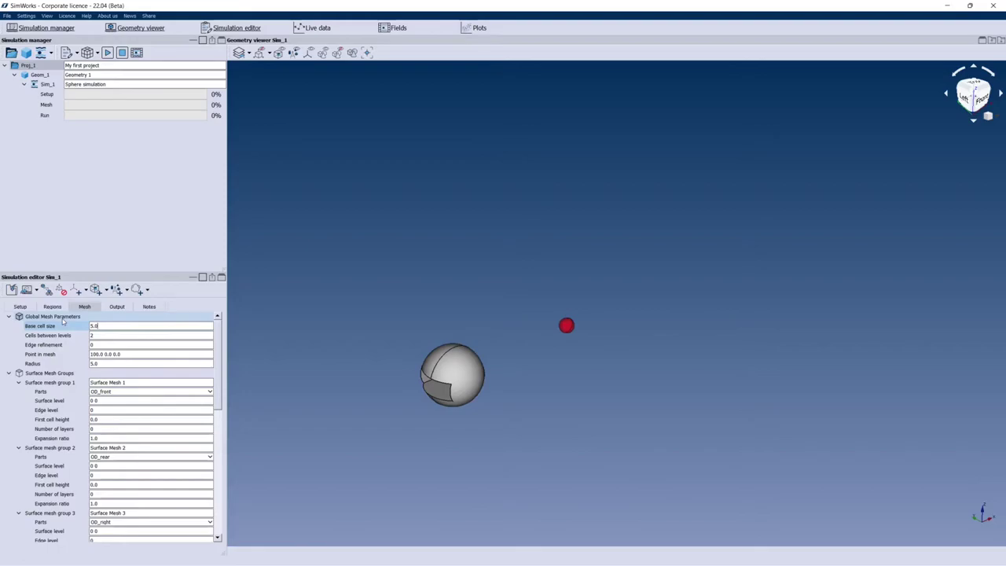
pyautogui.press('Return')
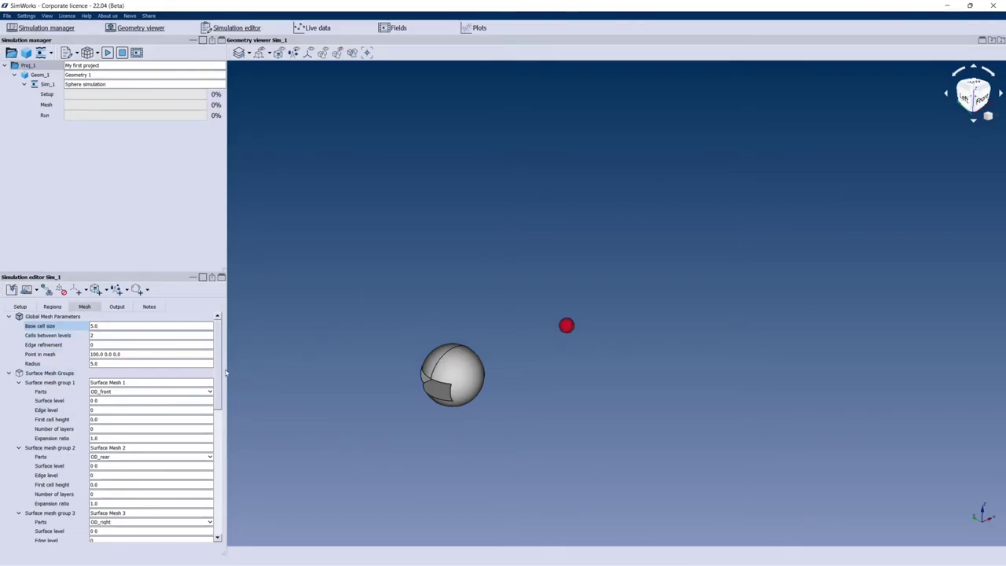
# - Review the surface mesh groups and the parts available for surface mesh group 7 without changing them
pyautogui.moveTo(219, 375); pyautogui.dragTo(218, 514)
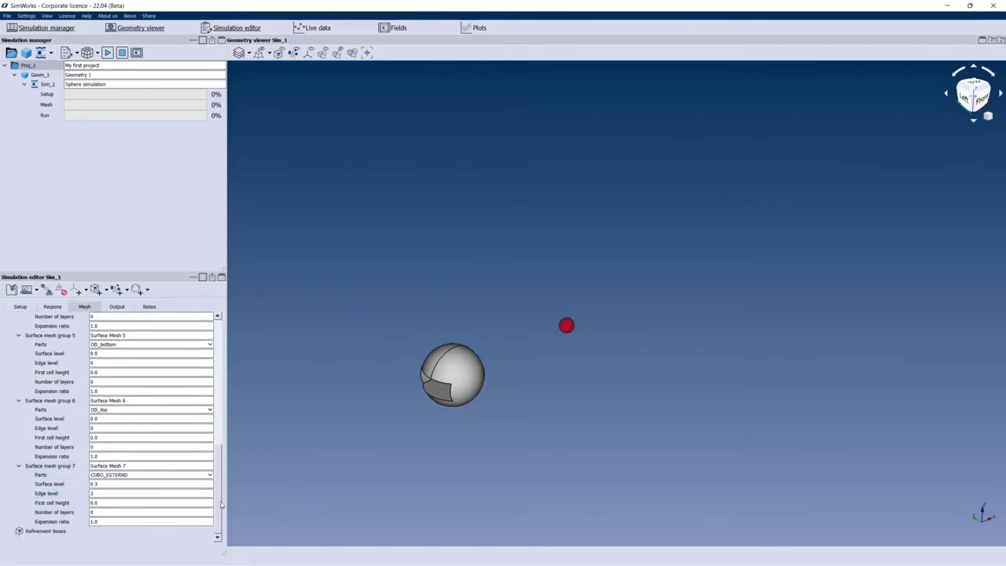
pyautogui.scroll(10, 221, 505)
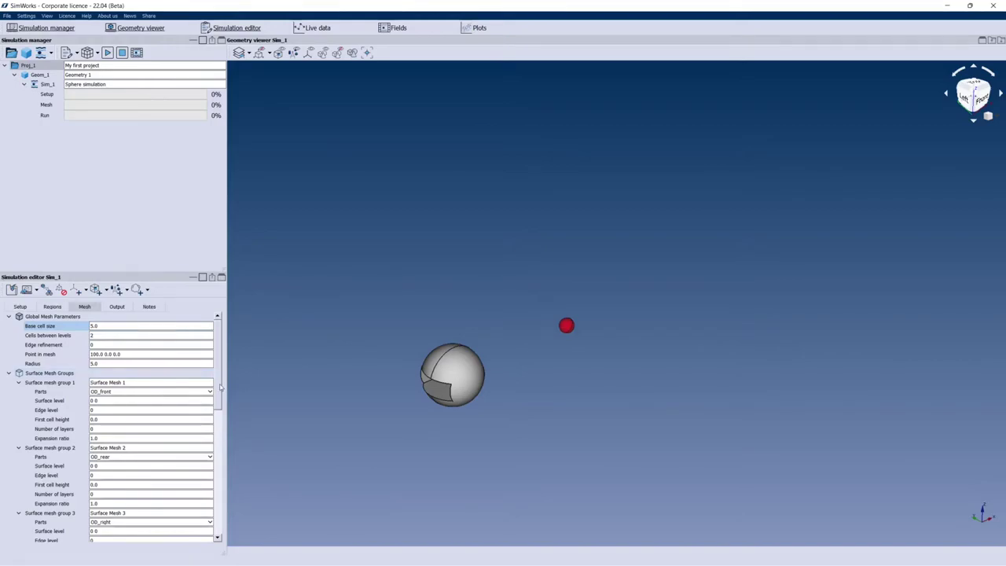
pyautogui.moveTo(221, 386); pyautogui.dragTo(229, 525)
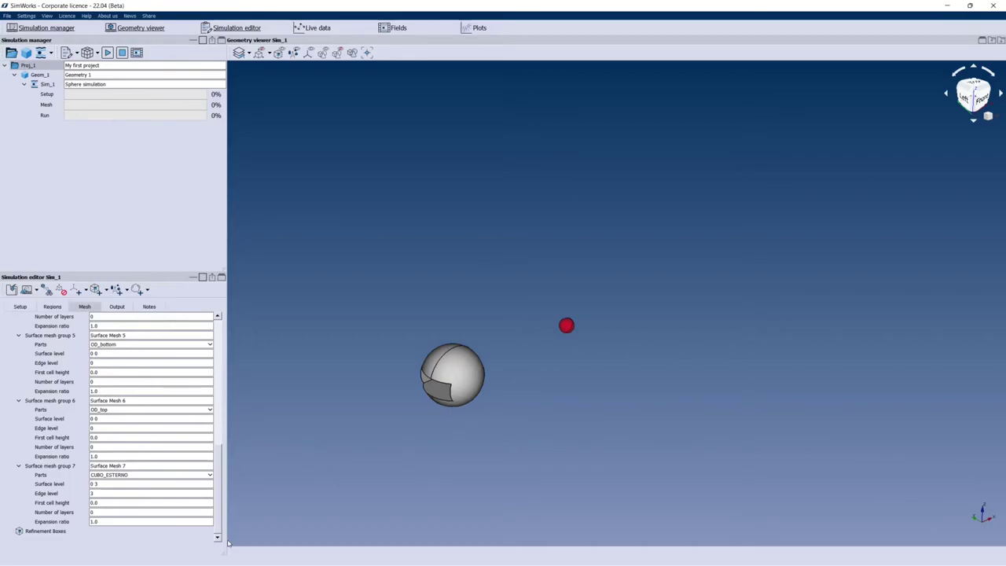
pyautogui.click(199, 477)
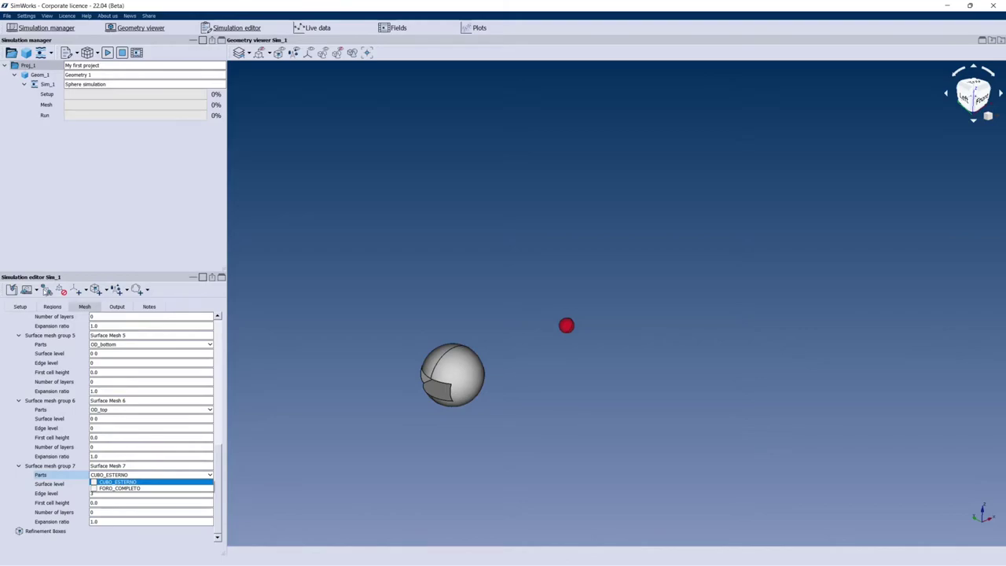
pyautogui.click(360, 313)
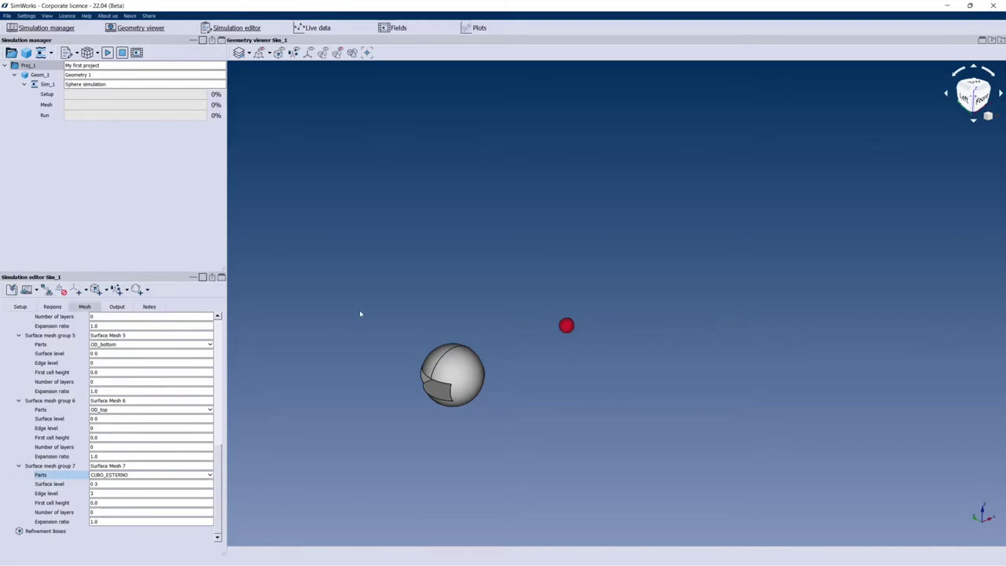
pyautogui.rightClick(55, 85)
pyautogui.moveTo(118, 92)
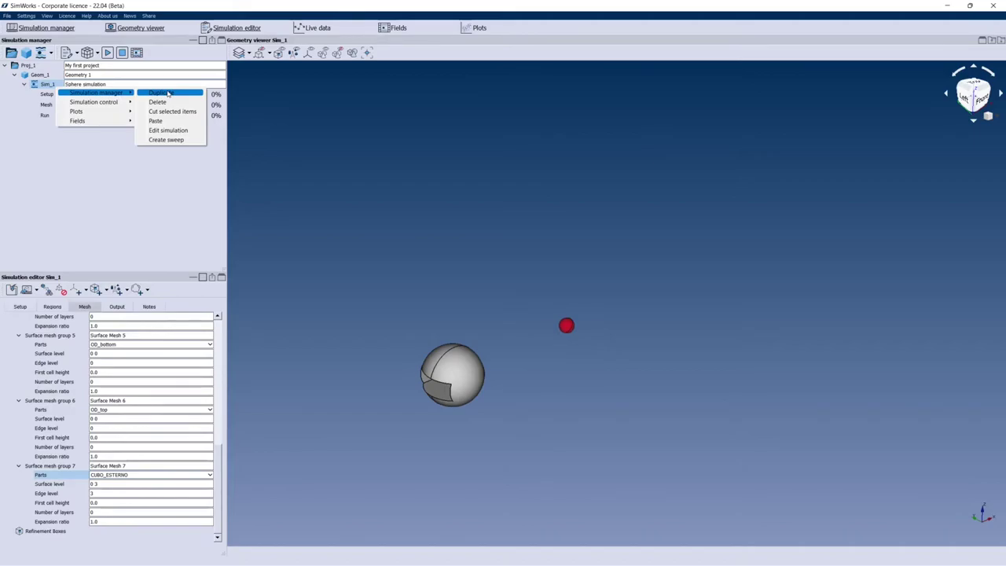
pyautogui.press('Escape')
pyautogui.press('Escape')
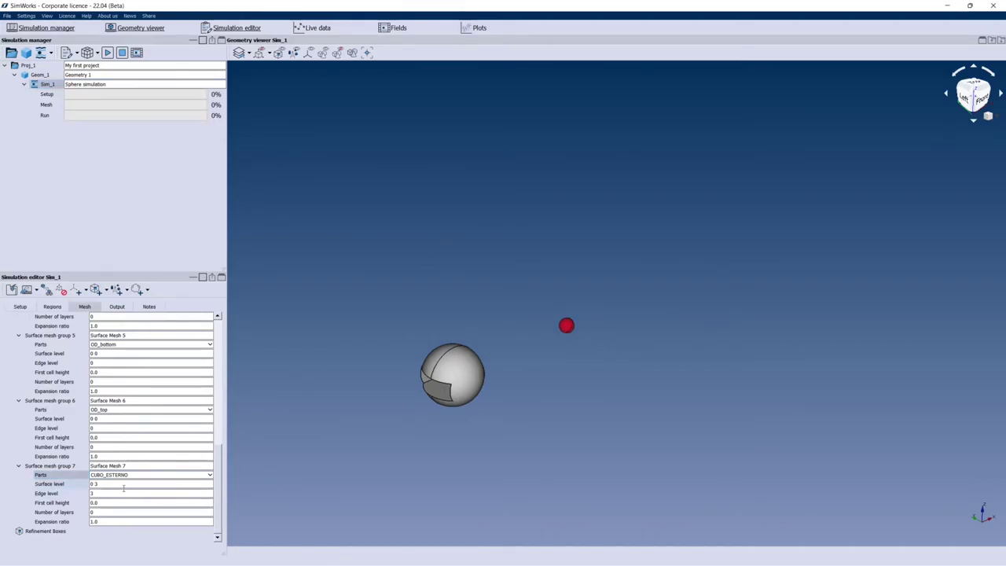
# - Enter 0 3 as the surface level of surface mesh group 7 and assign FORO_COMPLETO as its part
pyautogui.click(94, 484)
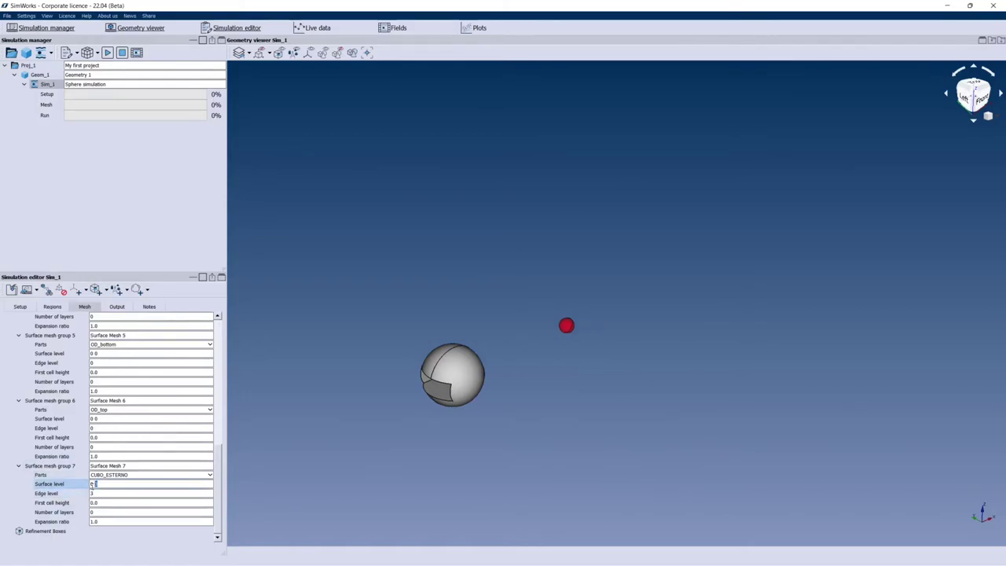
pyautogui.write('3')
pyautogui.click(49, 493)
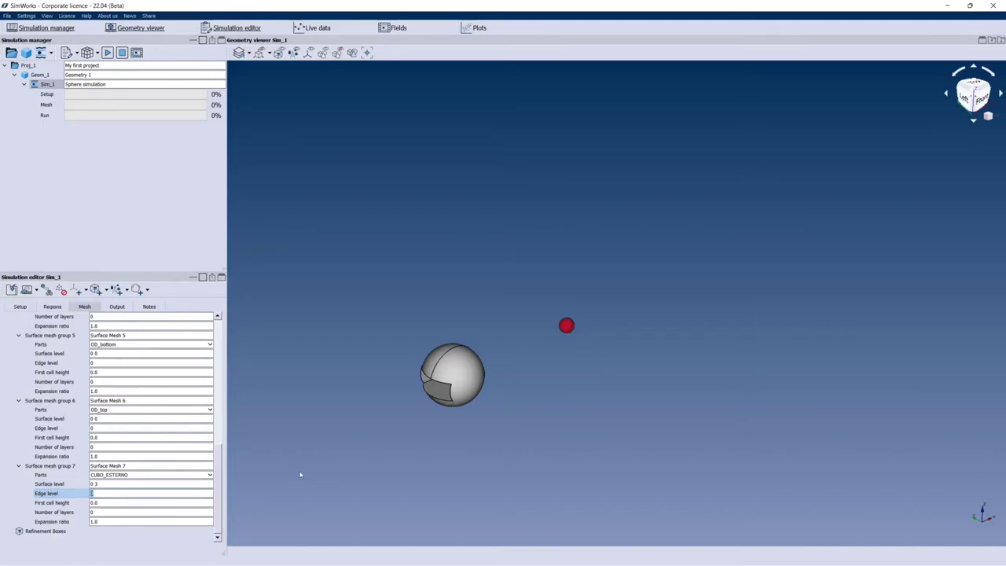
pyautogui.click(118, 475)
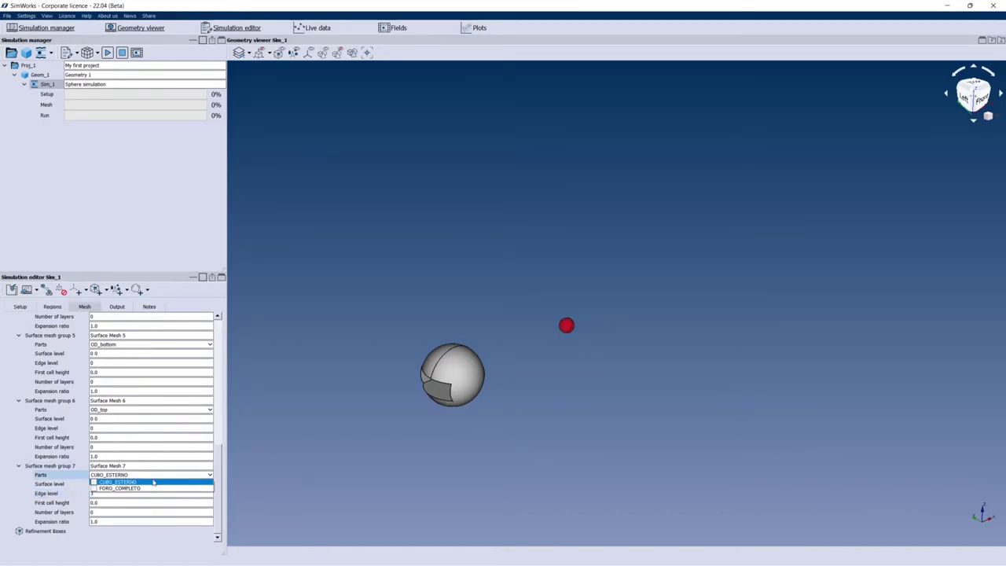
pyautogui.click(94, 491)
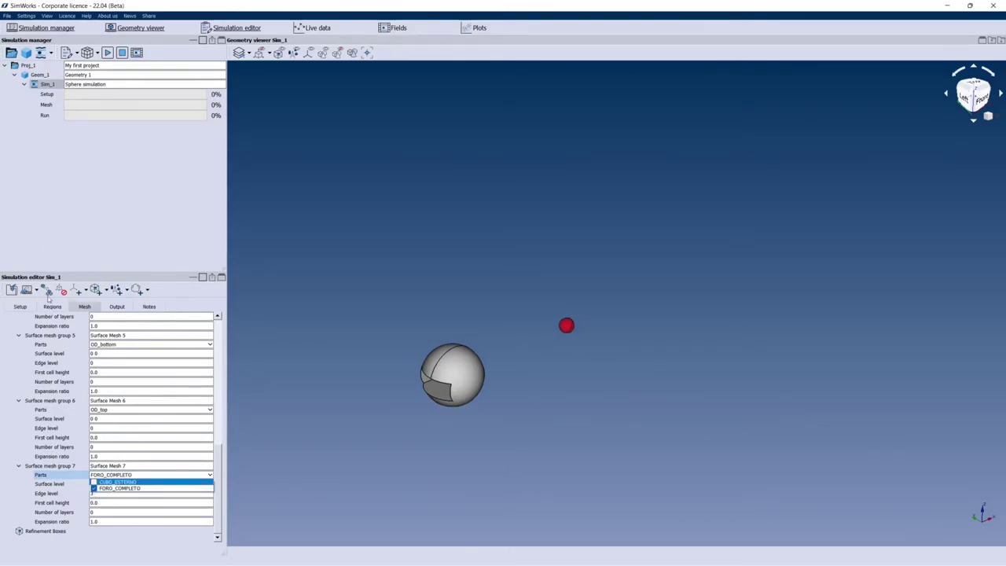
# - Give FORO_COMPLETO its own surface mesh group 8, apart from CUBO_ESTERNO in group 7, with edge level 4 and surface level 0 4
pyautogui.click(48, 297)
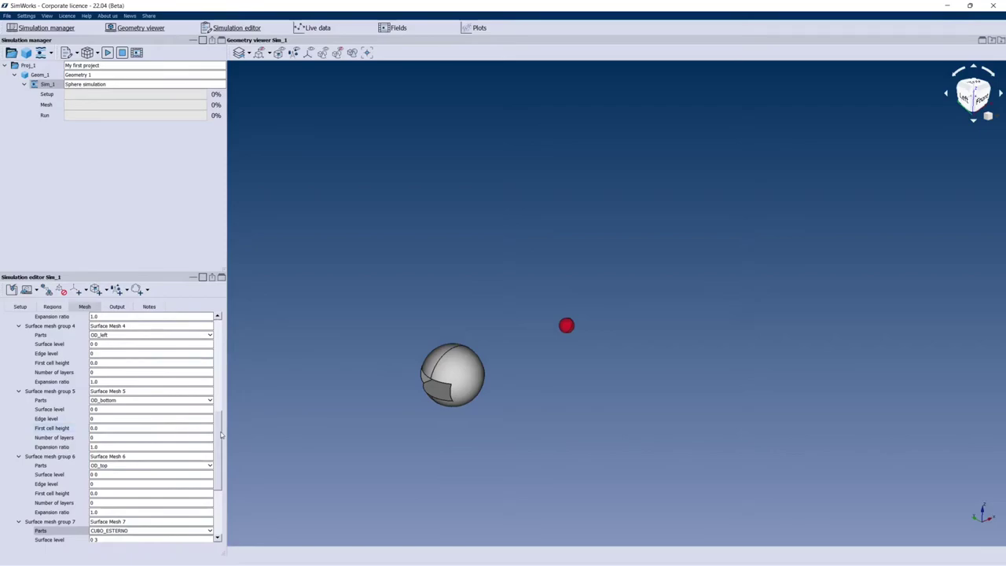
pyautogui.moveTo(221, 435); pyautogui.dragTo(222, 510)
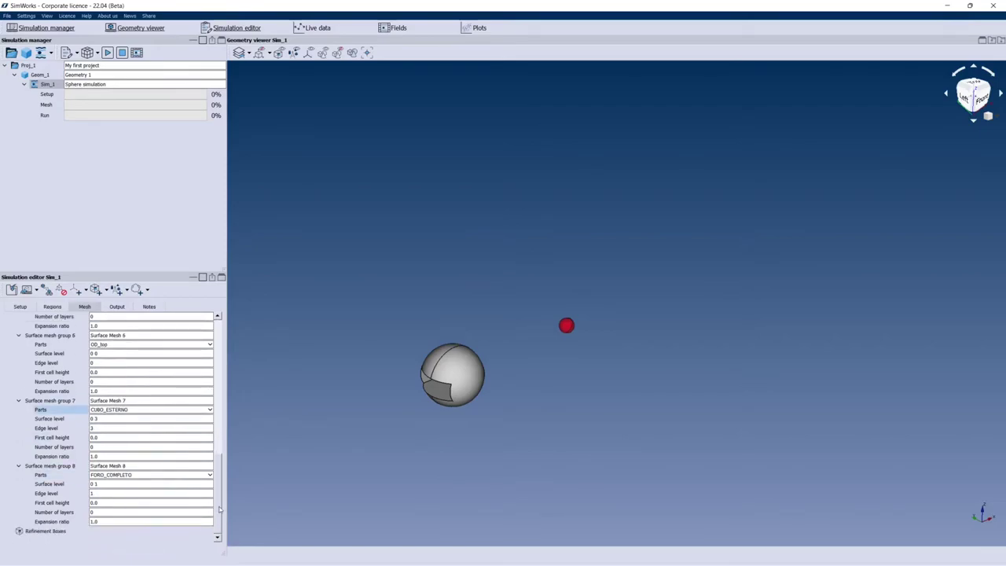
pyautogui.click(92, 494)
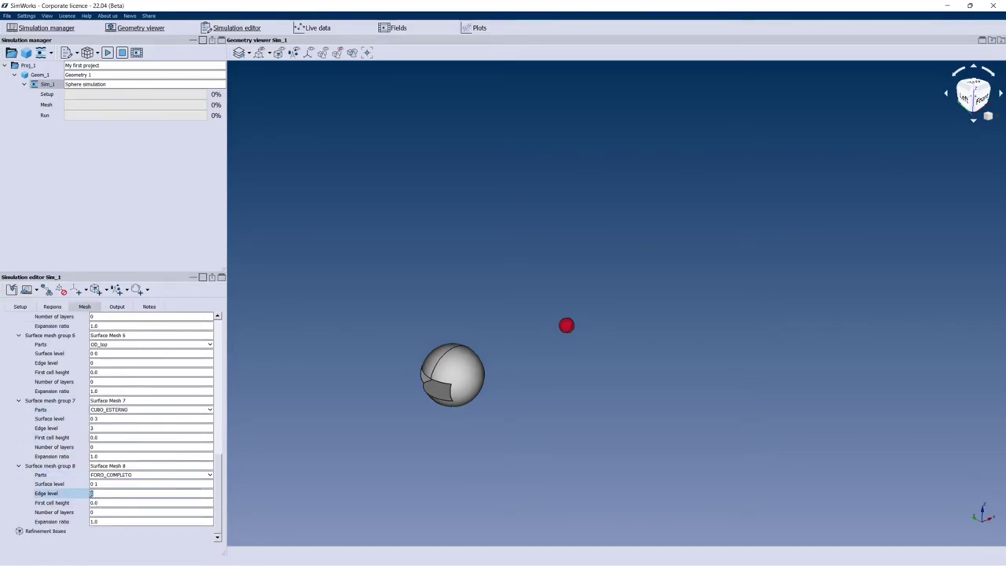
pyautogui.write('4')
pyautogui.click(92, 484)
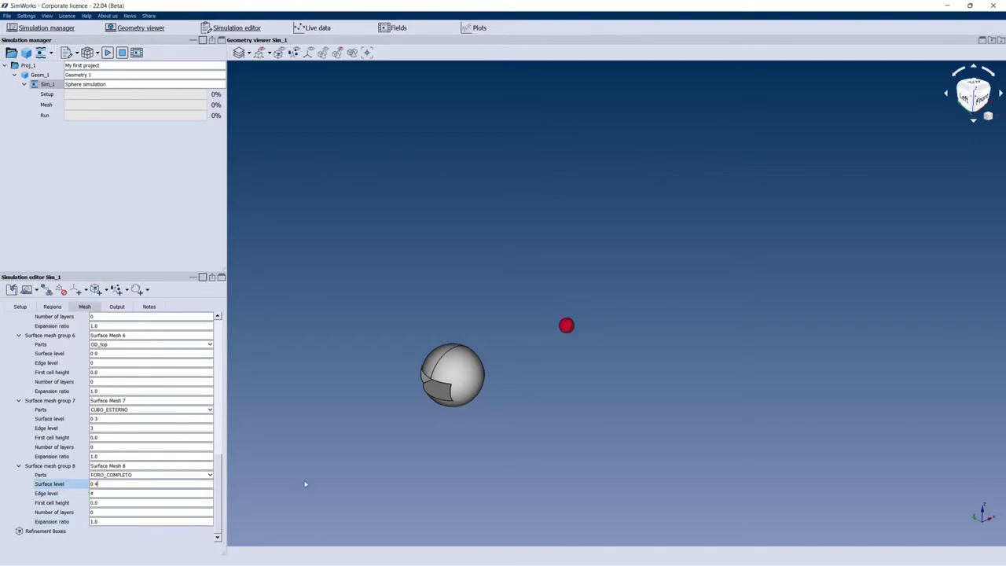
# - Colour the geometry by surface refinement level and compare the sphere and slot with the level of surface mesh group 7
pyautogui.click(249, 53)
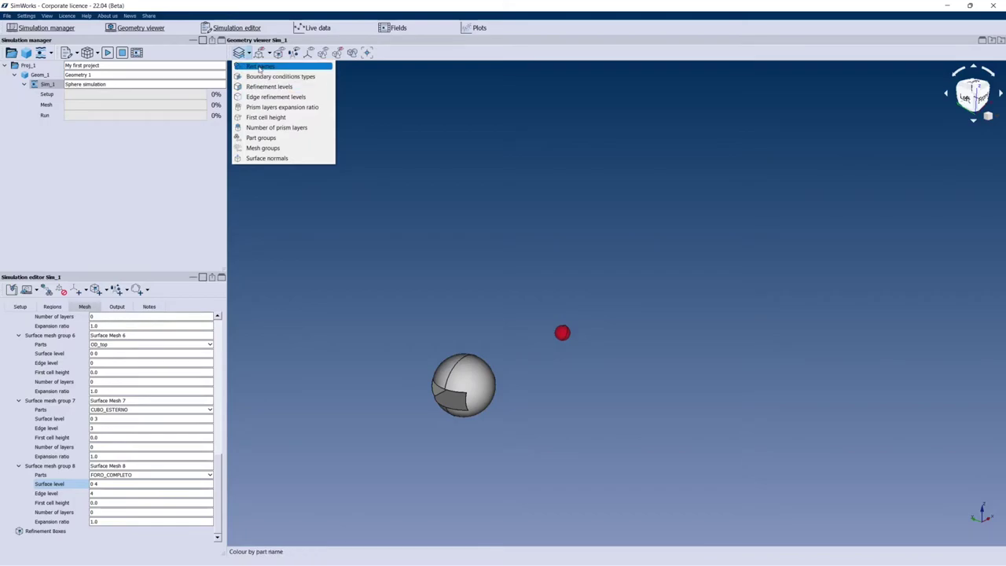
pyautogui.click(279, 89)
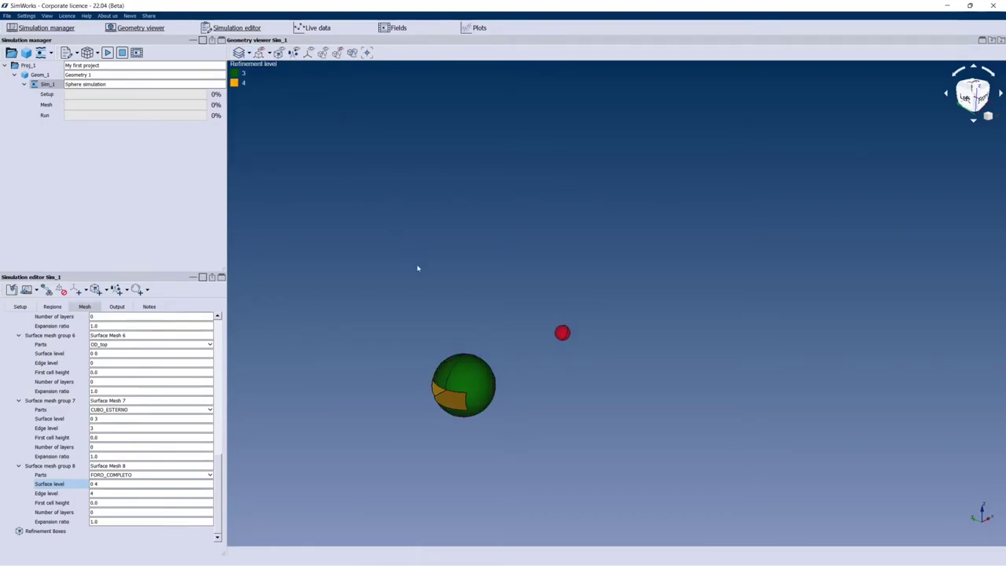
pyautogui.scroll(-3, 443, 283)
pyautogui.scroll(5, 482, 332)
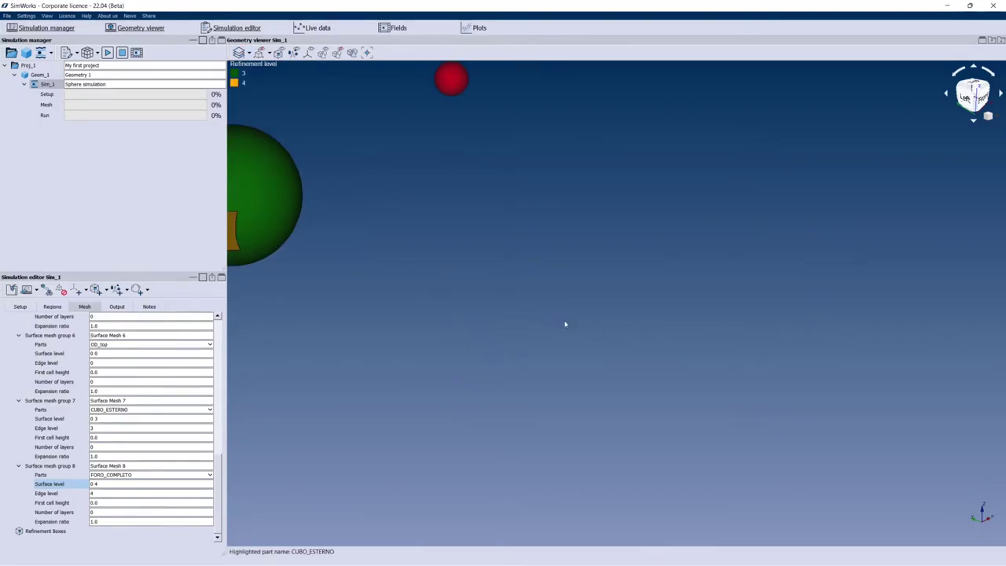
pyautogui.moveTo(564, 324); pyautogui.dragTo(629, 343)
pyautogui.scroll(2, 629, 344)
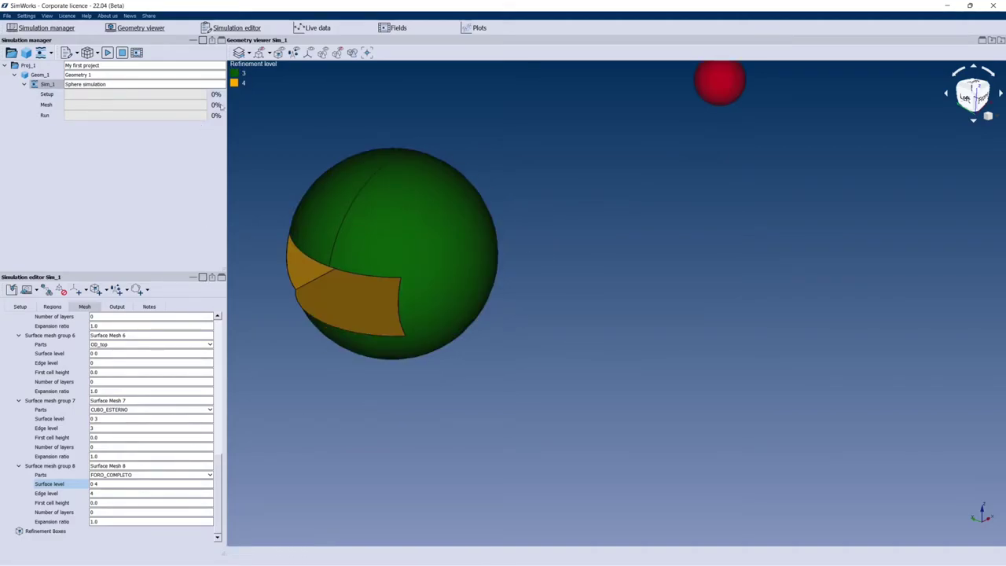
pyautogui.click(71, 428)
pyautogui.click(94, 418)
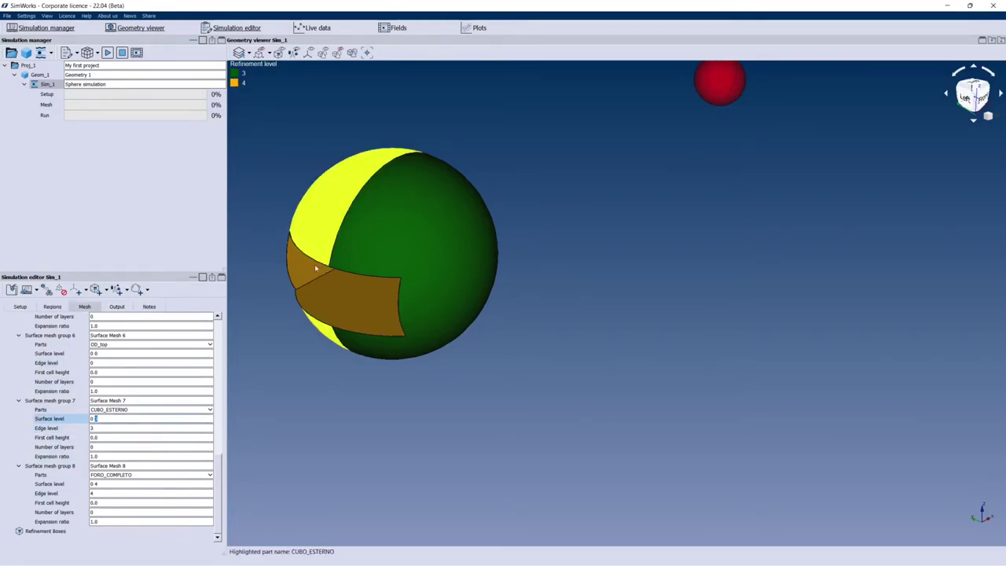
# - Try 4 4 as the surface level of surface mesh group 8 and set it back to 0 4
pyautogui.click(76, 483)
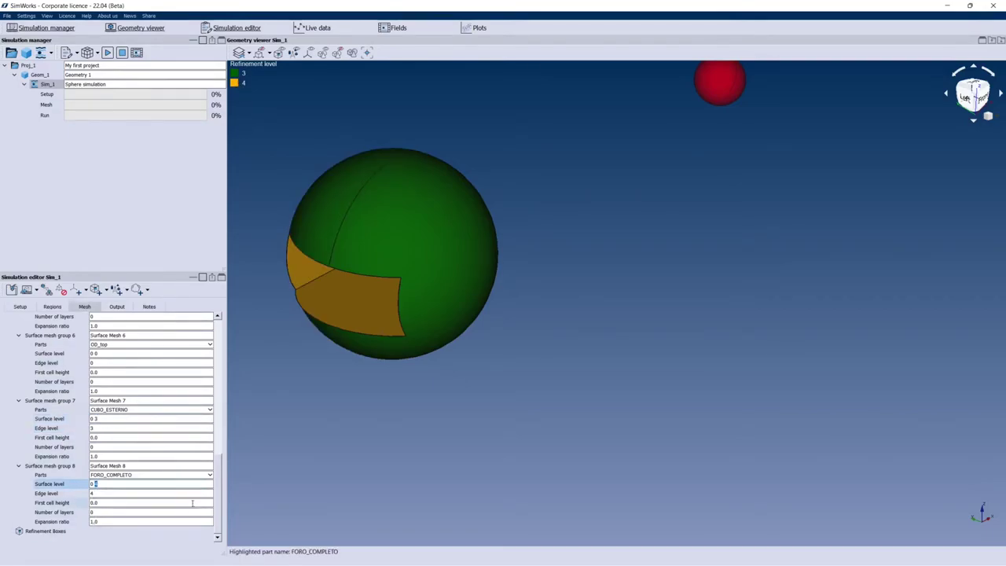
pyautogui.write('0.4')
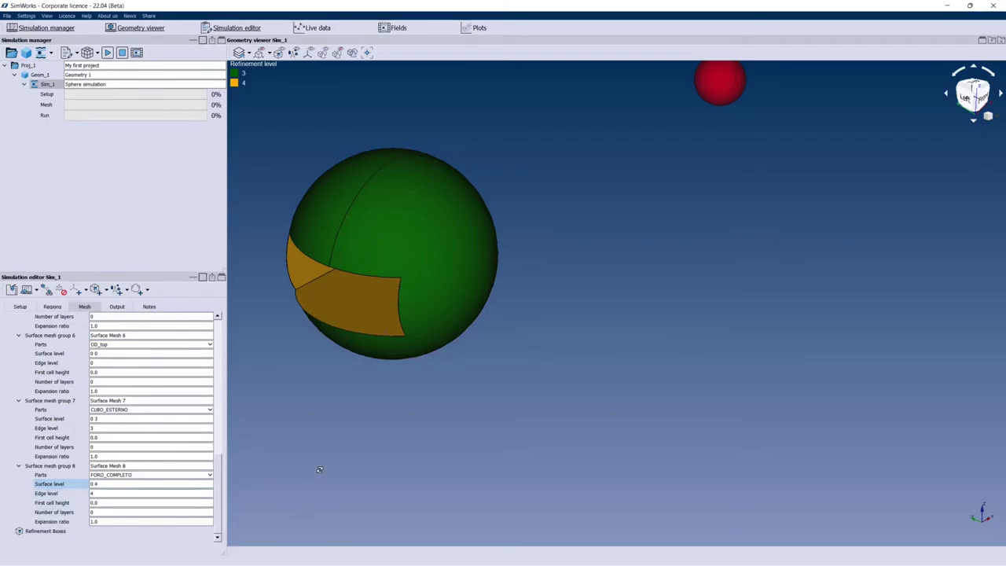
pyautogui.moveTo(319, 469); pyautogui.dragTo(327, 467)
pyautogui.click(91, 484)
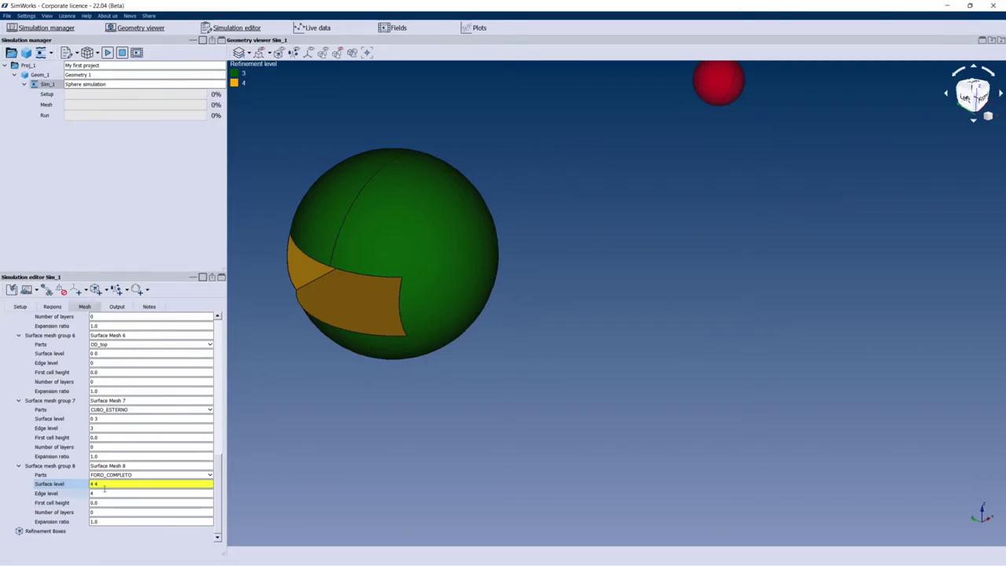
pyautogui.press('Delete')
pyautogui.write('0')
pyautogui.press('Return')
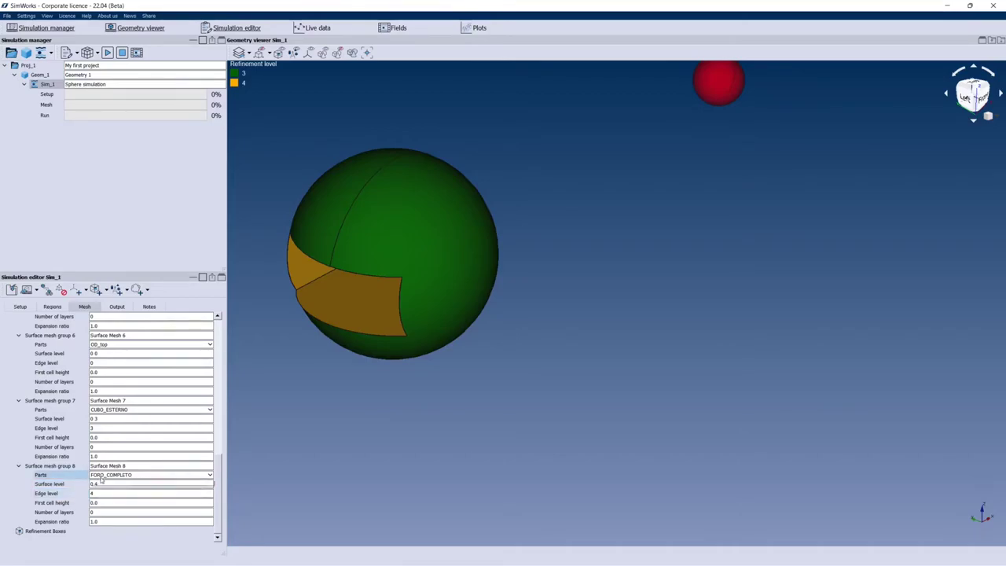
pyautogui.click(79, 483)
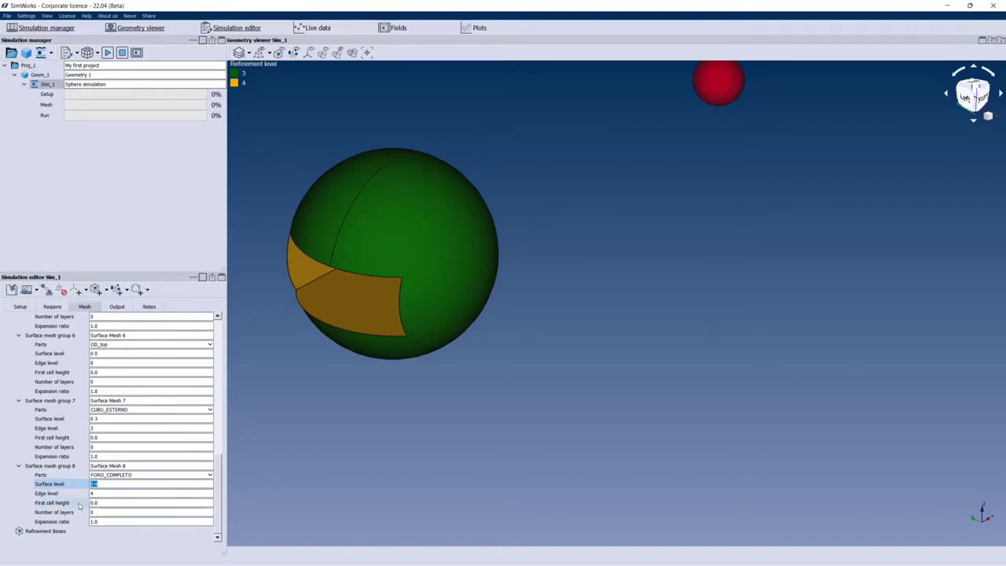
# - Colour the geometry by edge refinement level to compare the edges of the slot and the sphere
pyautogui.click(79, 493)
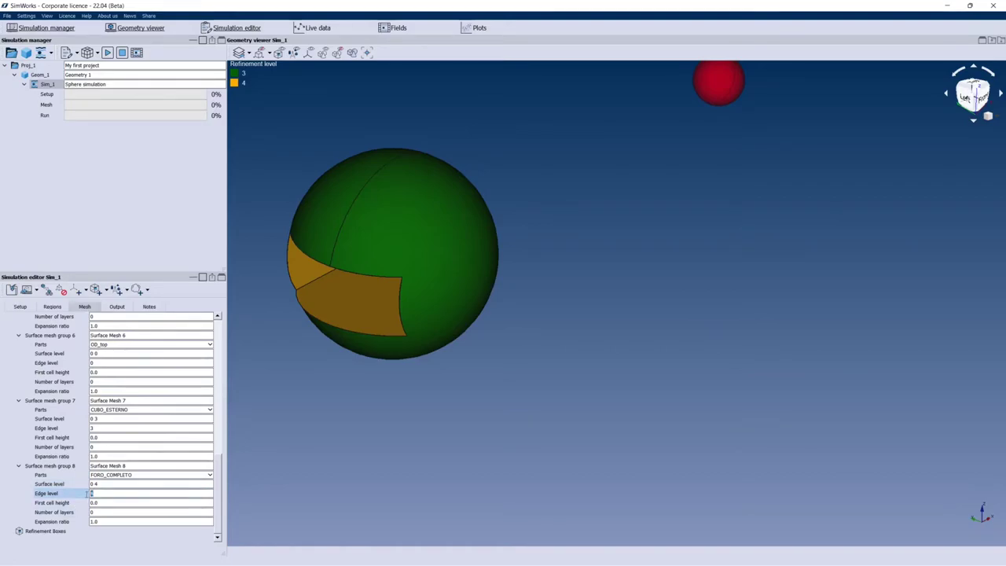
pyautogui.click(248, 53)
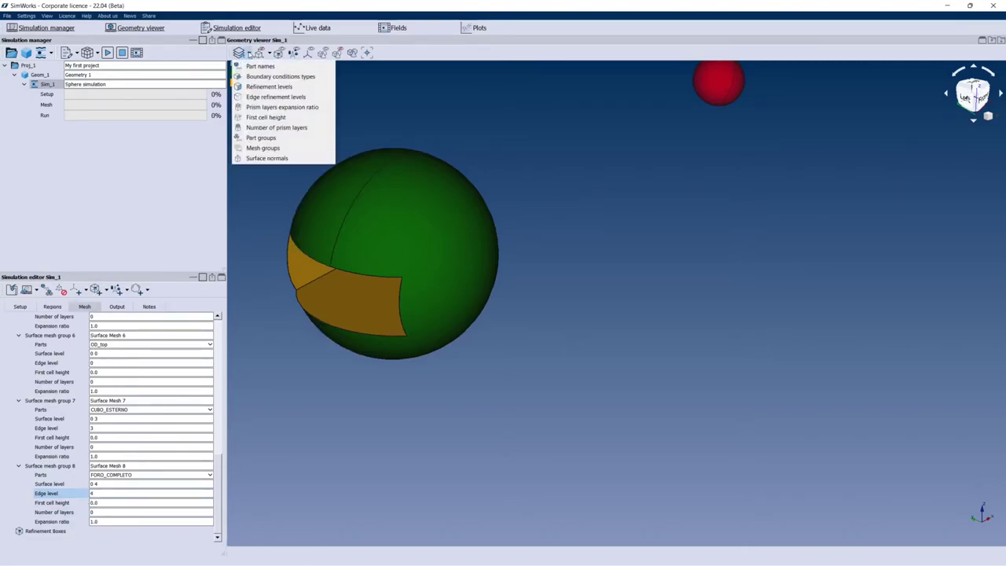
pyautogui.click(271, 96)
pyautogui.moveTo(276, 134); pyautogui.dragTo(294, 157)
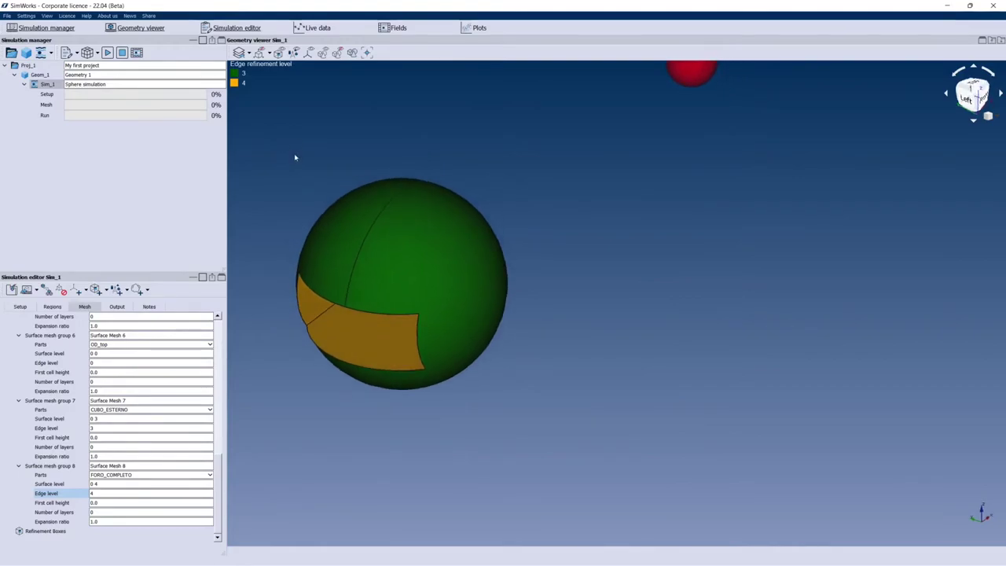
# - Set the edge level of surface mesh group 8 to 3 and reapply the colouring by edge refinement level
pyautogui.click(118, 493)
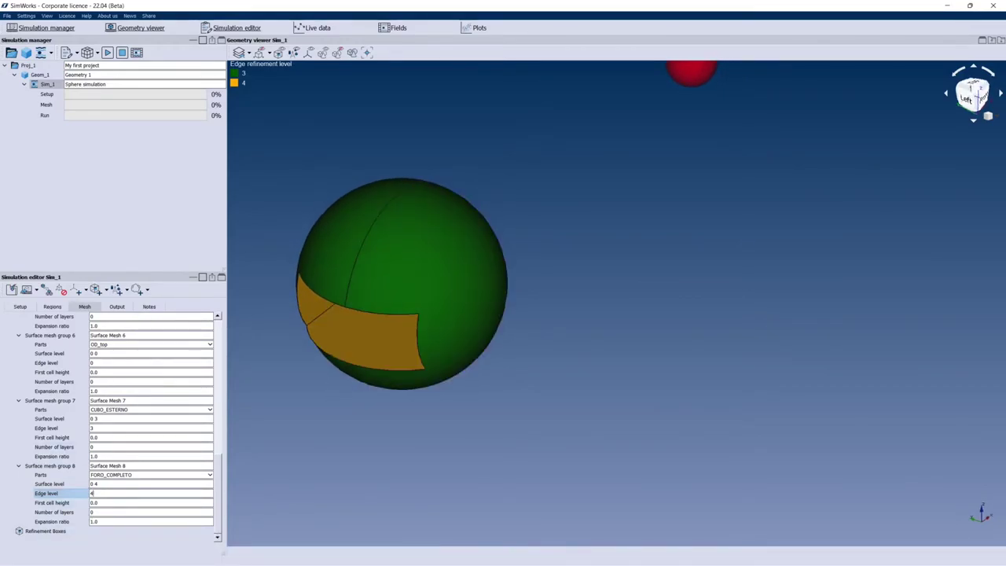
pyautogui.moveTo(117, 493); pyautogui.dragTo(85, 497)
pyautogui.write('3')
pyautogui.click(248, 52)
pyautogui.click(267, 76)
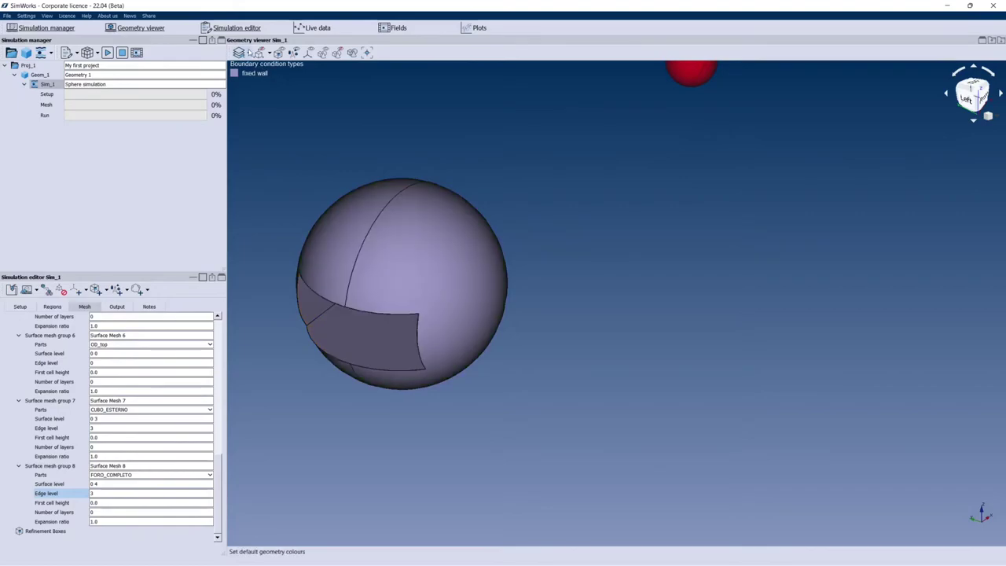
pyautogui.click(245, 52)
pyautogui.click(275, 96)
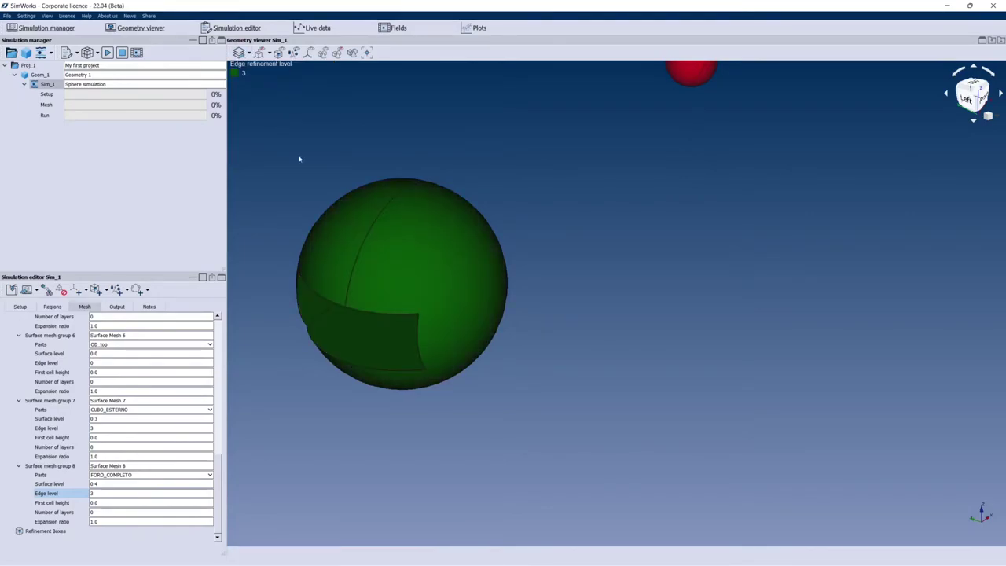
pyautogui.moveTo(474, 181); pyautogui.dragTo(554, 445)
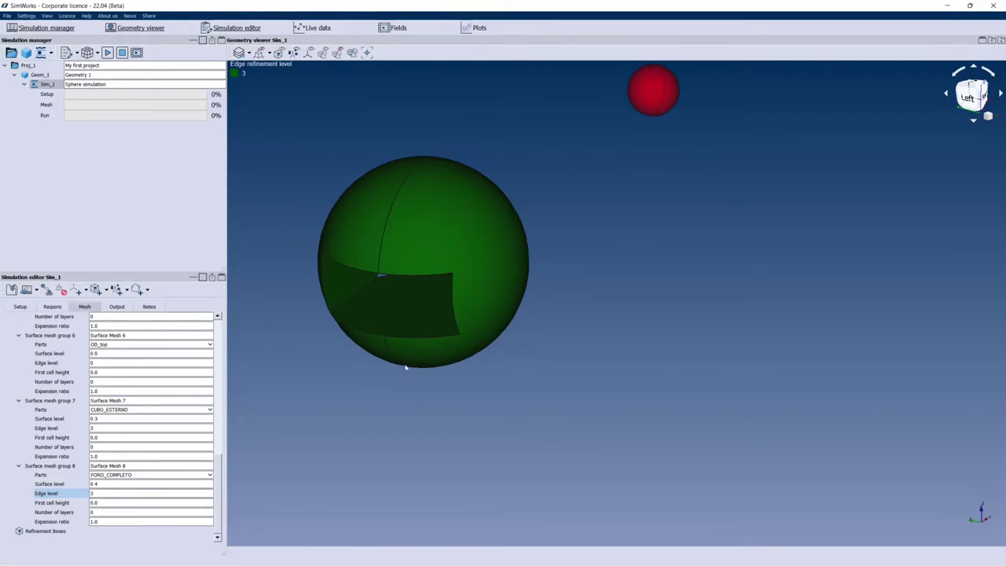
# - Restore the default geometry colours, show the outer domain around the sphere, and look back through the surface mesh groups
pyautogui.click(244, 52)
pyautogui.click(268, 76)
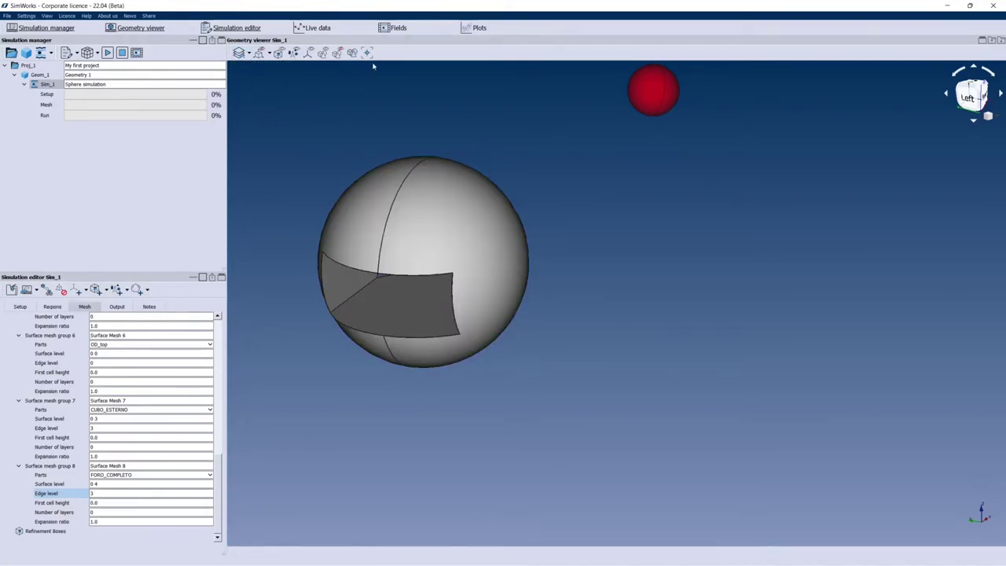
pyautogui.click(259, 53)
pyautogui.scroll(4, 387, 146)
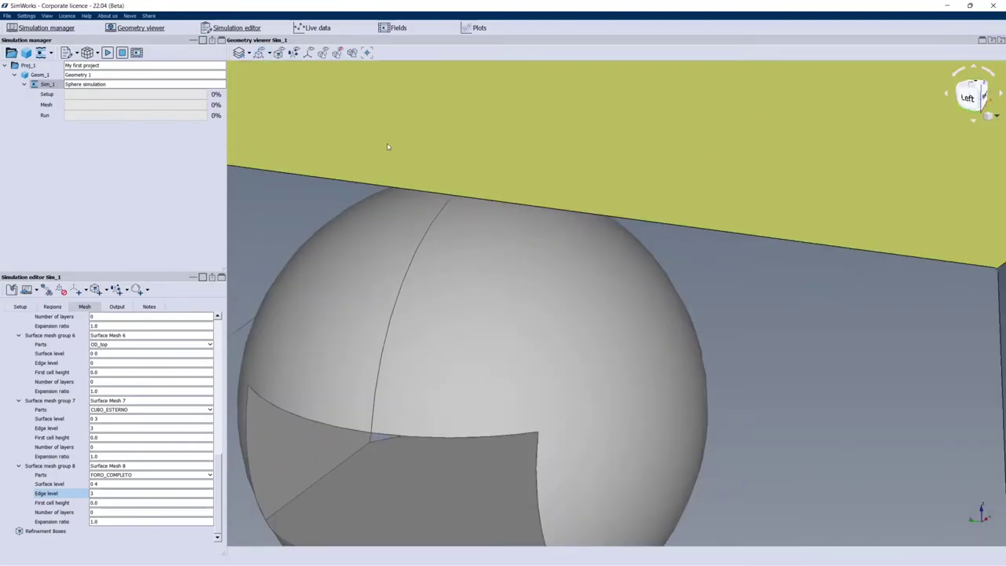
pyautogui.scroll(-10, 389, 184)
pyautogui.moveTo(757, 415); pyautogui.dragTo(794, 386)
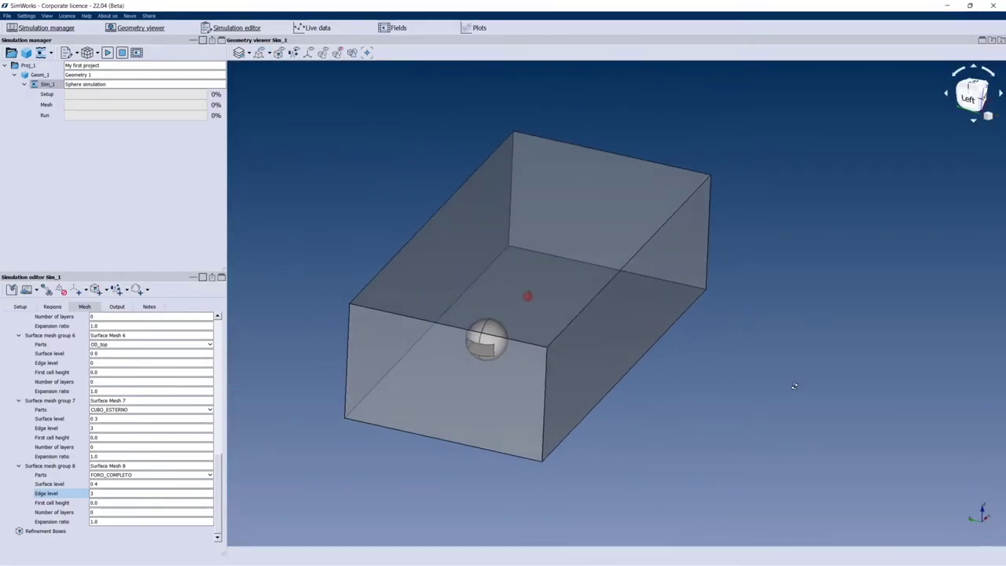
pyautogui.moveTo(219, 484); pyautogui.dragTo(224, 378)
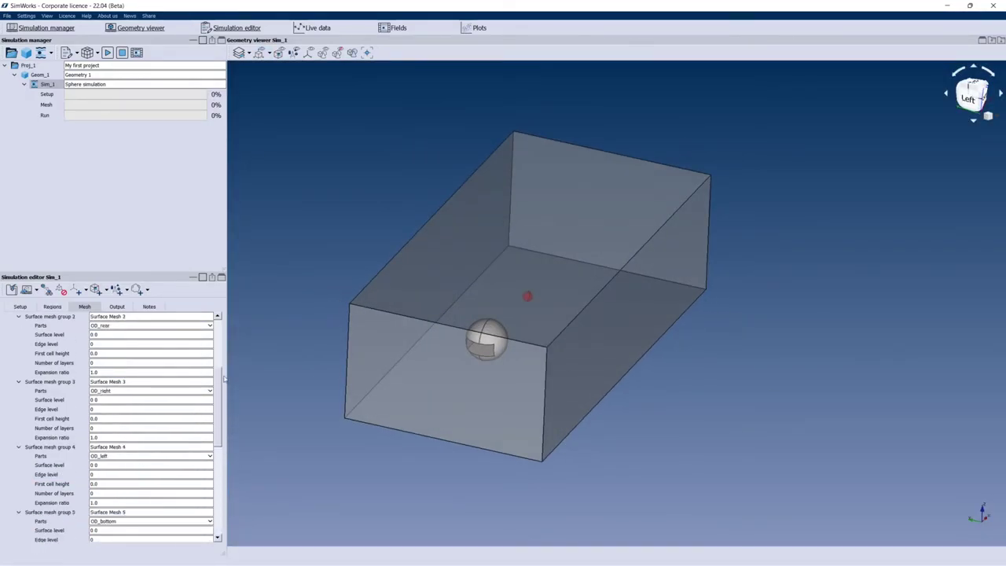
# - Set the output sections in x to 10, ranging from a minimum of -50.0 to a maximum of 50.0
pyautogui.click(114, 306)
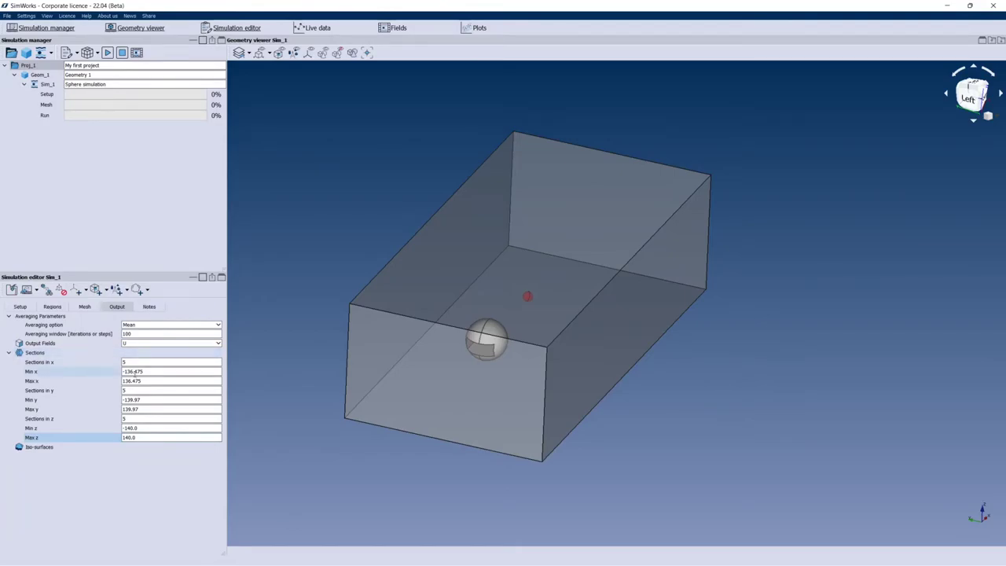
pyautogui.click(152, 361)
pyautogui.write('10')
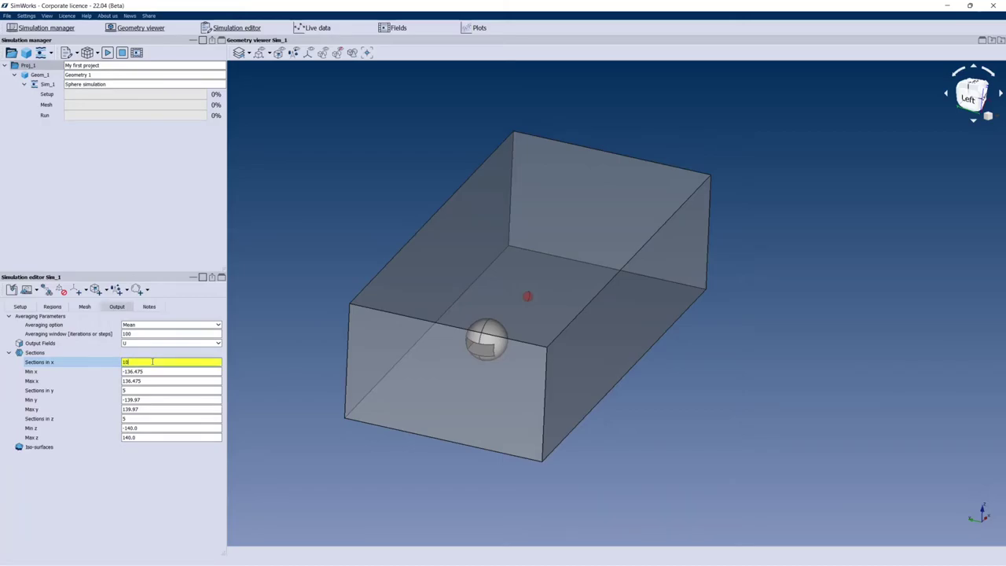
pyautogui.press('Tab')
pyautogui.write('-')
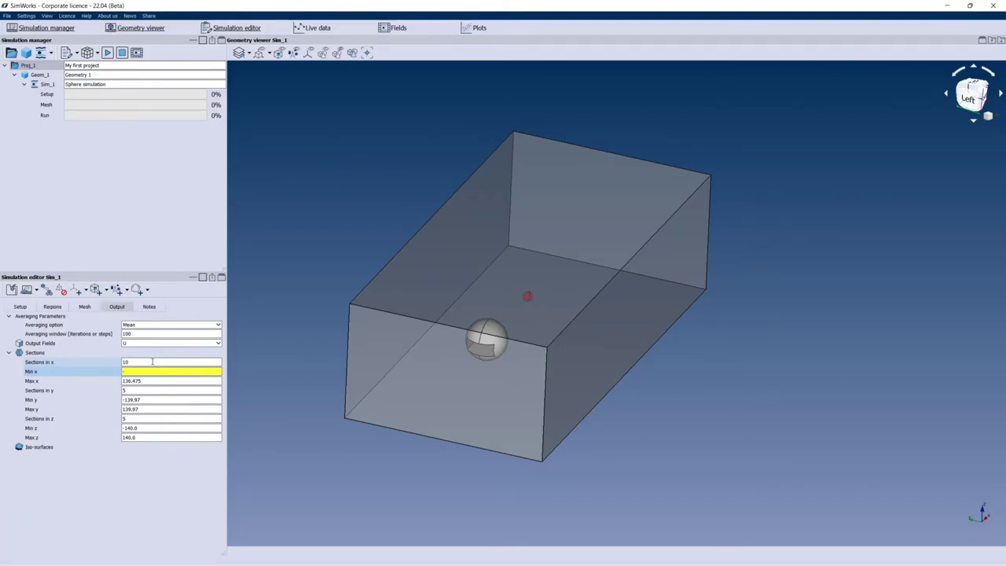
pyautogui.write('50.0')
pyautogui.press('Tab')
pyautogui.write('50.0')
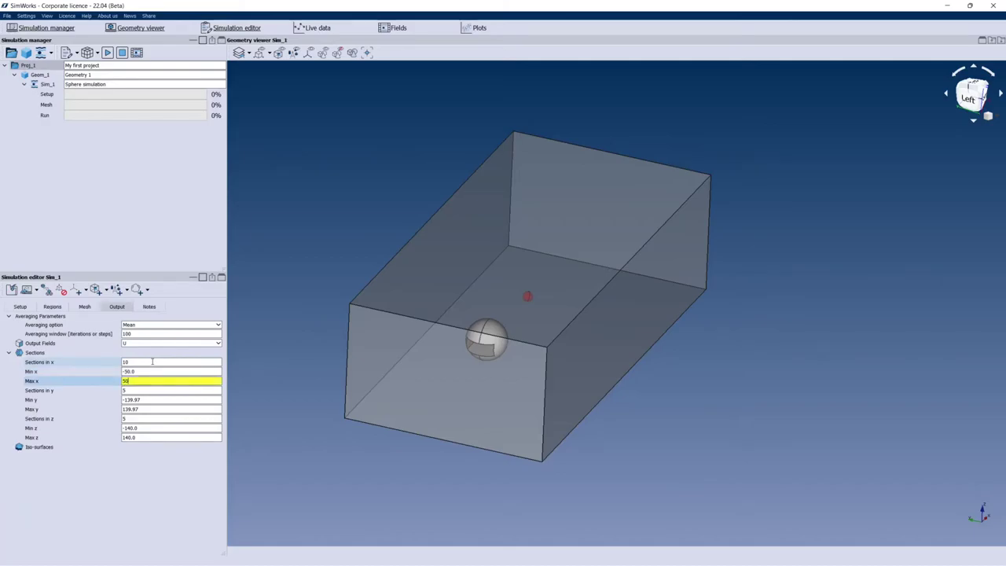
pyautogui.press('Tab')
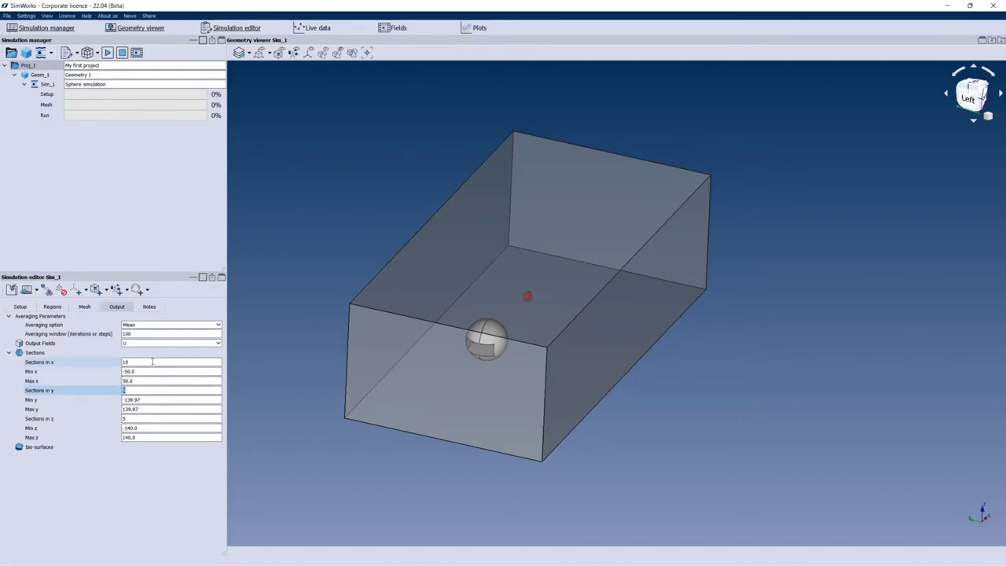
# - Try to replace the minimum y of the output sections with a lone minus sign and dismiss the warning
pyautogui.press('Tab')
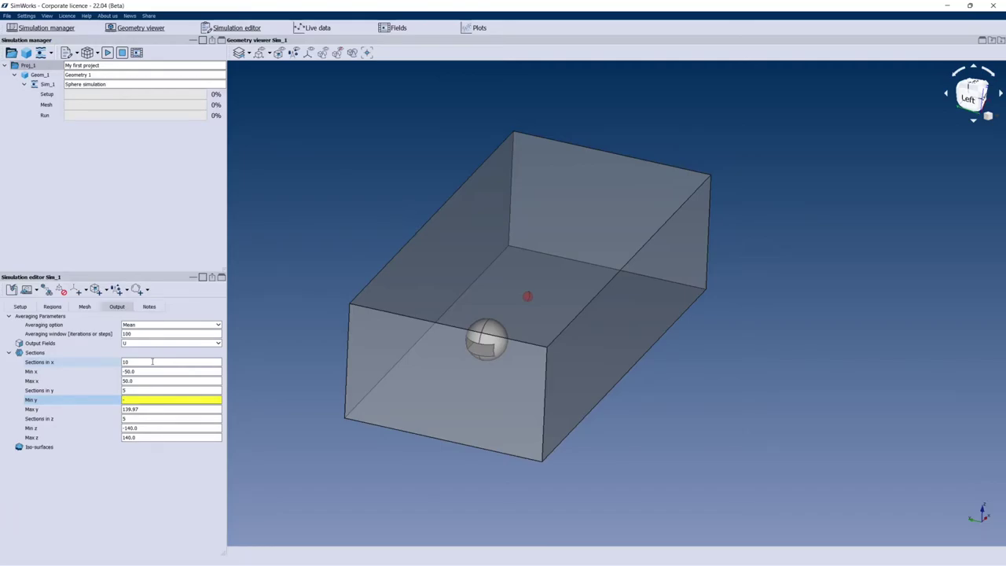
pyautogui.click(152, 362)
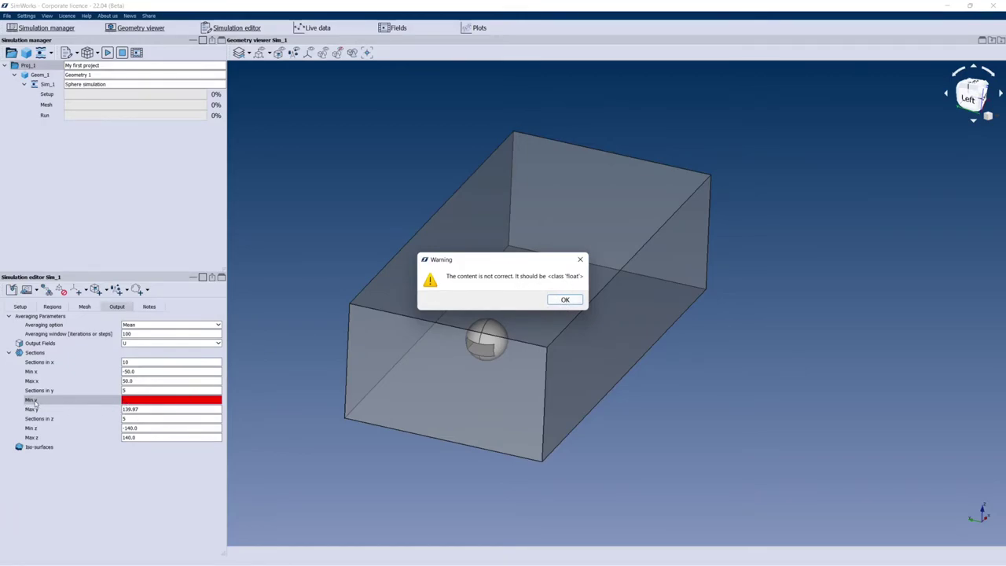
pyautogui.click(565, 301)
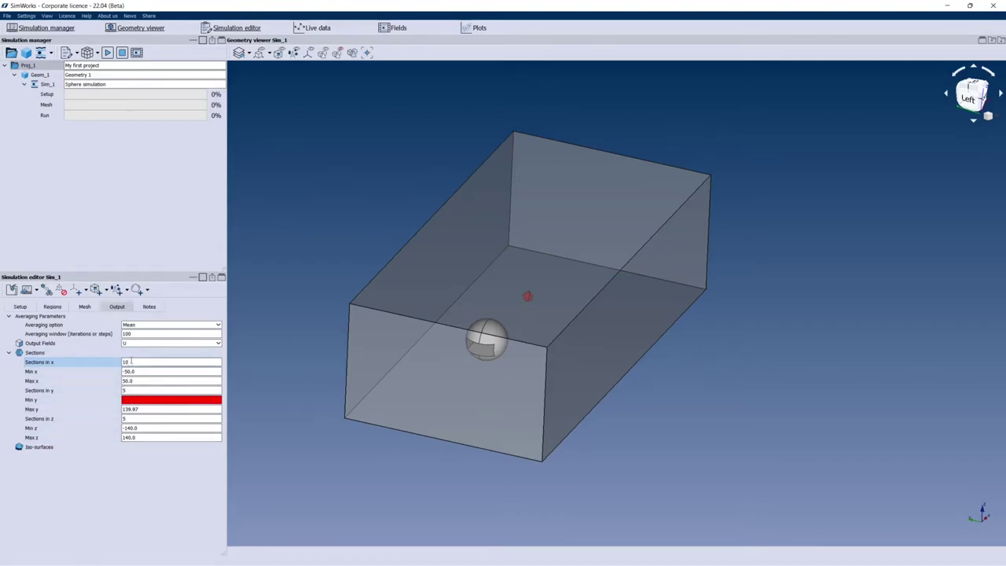
# - Review the number of output sections in x and their minimum and maximum x values
pyautogui.doubleClick(124, 362)
pyautogui.click(126, 371)
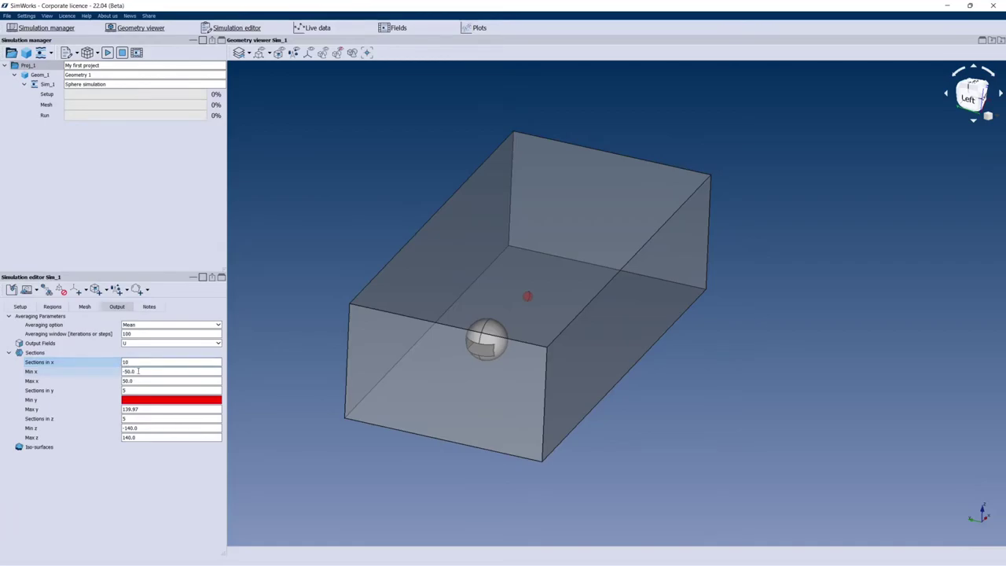
pyautogui.click(112, 382)
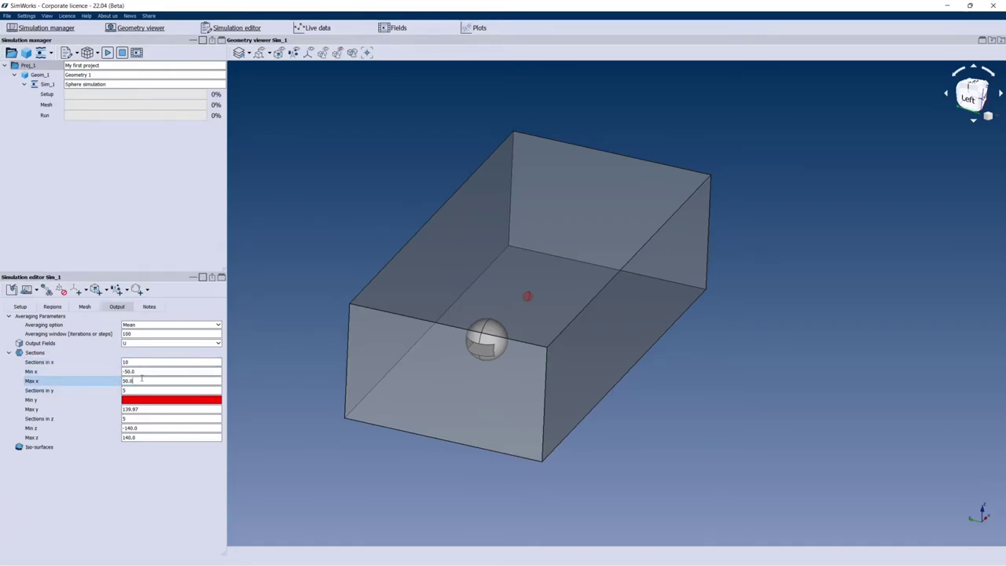
# - Set the output sections' maximum x to 100.0 and the number of sections in x to 15
pyautogui.write('50.')
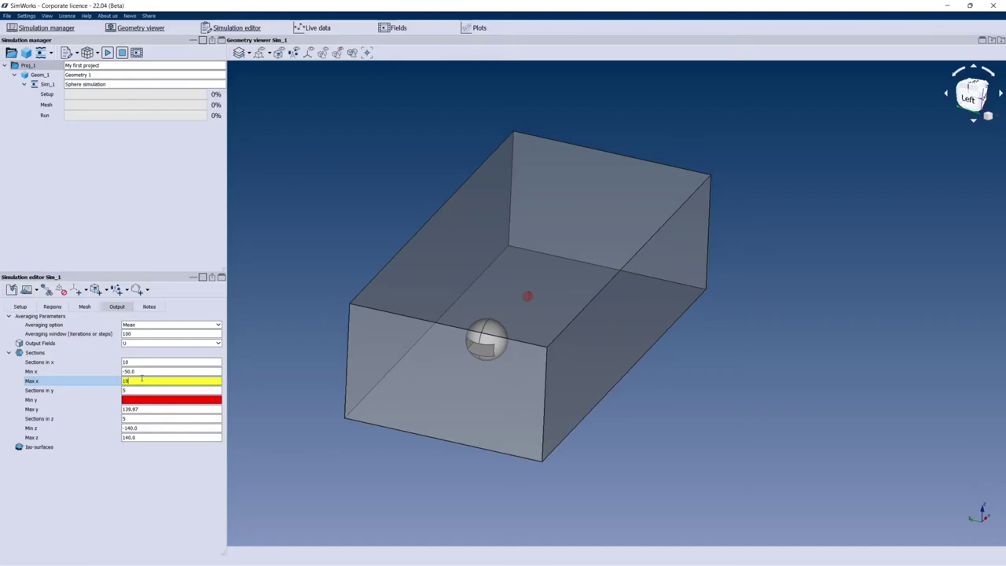
pyautogui.write('0')
pyautogui.press('Tab')
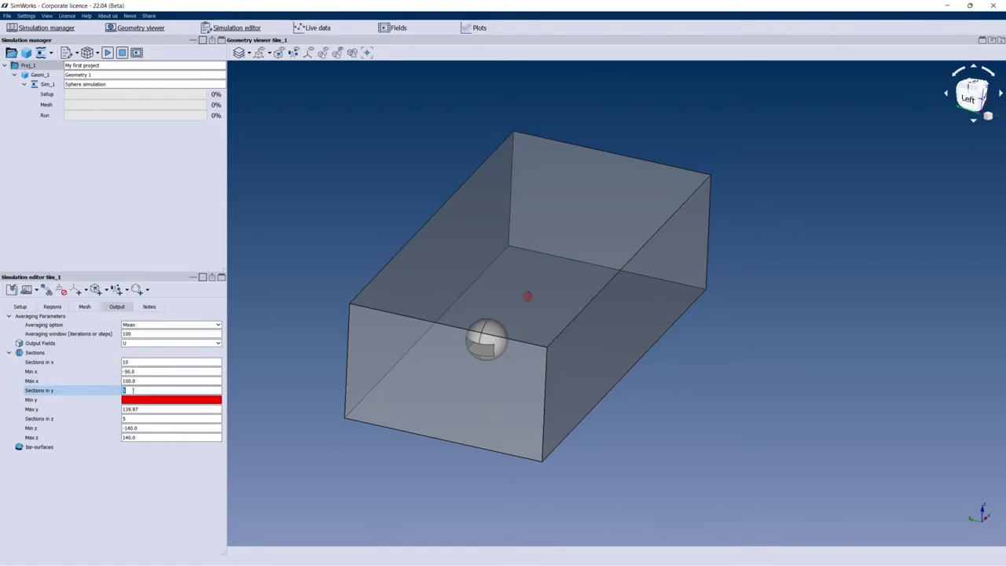
pyautogui.click(127, 361)
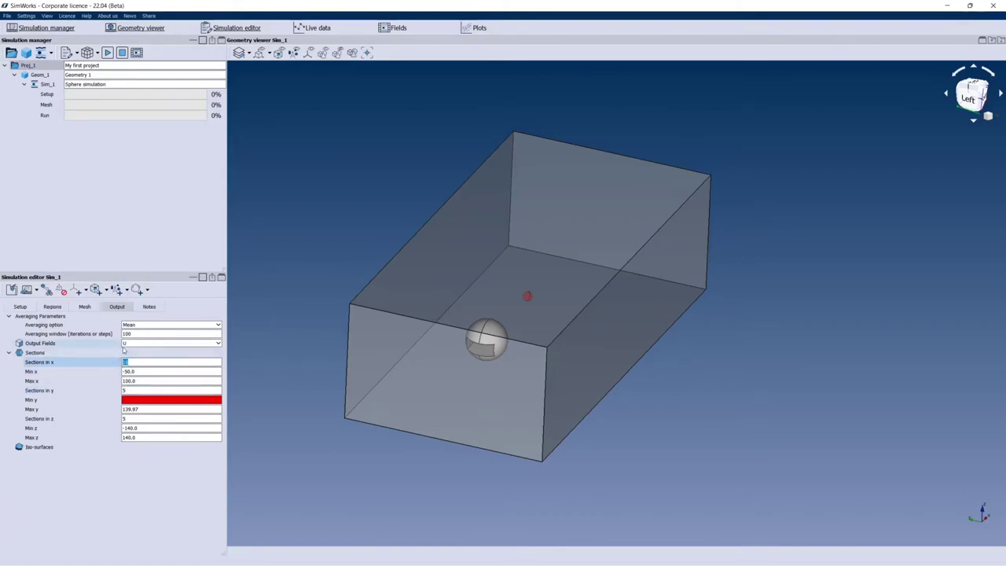
pyautogui.write('15')
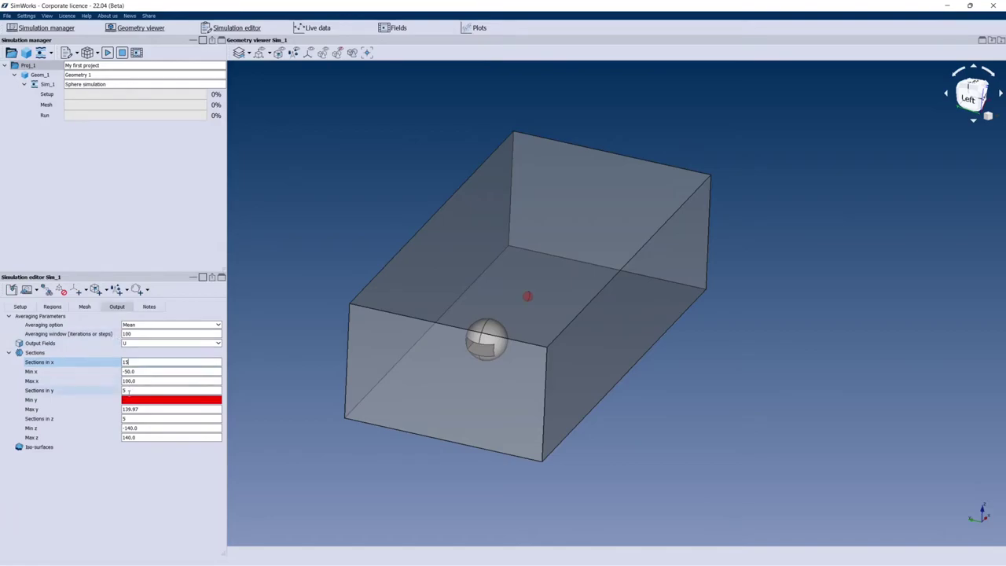
# - Set the range of the output sections in y to a minimum of -50.0 and a maximum of 50.0
pyautogui.click(125, 399)
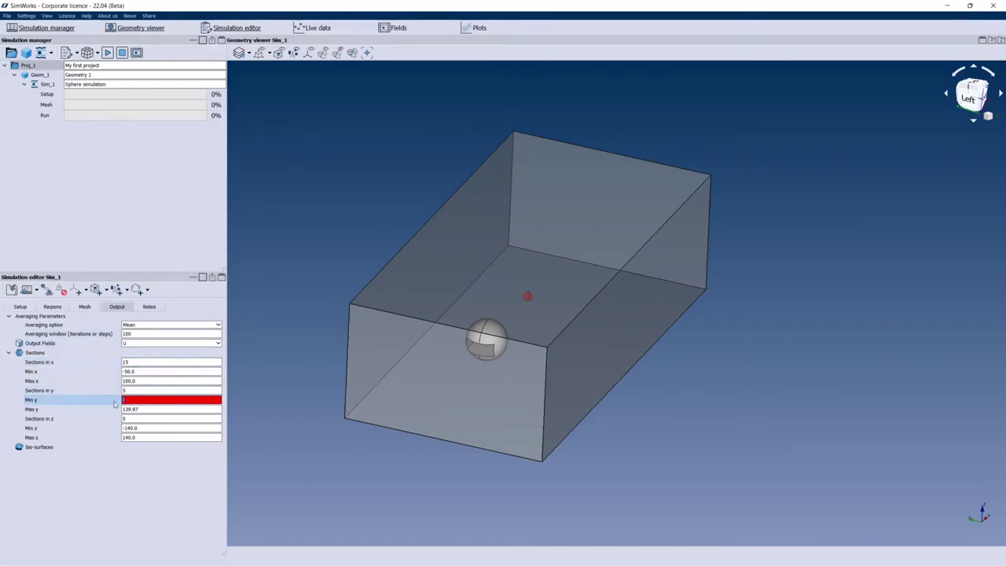
pyautogui.write('-')
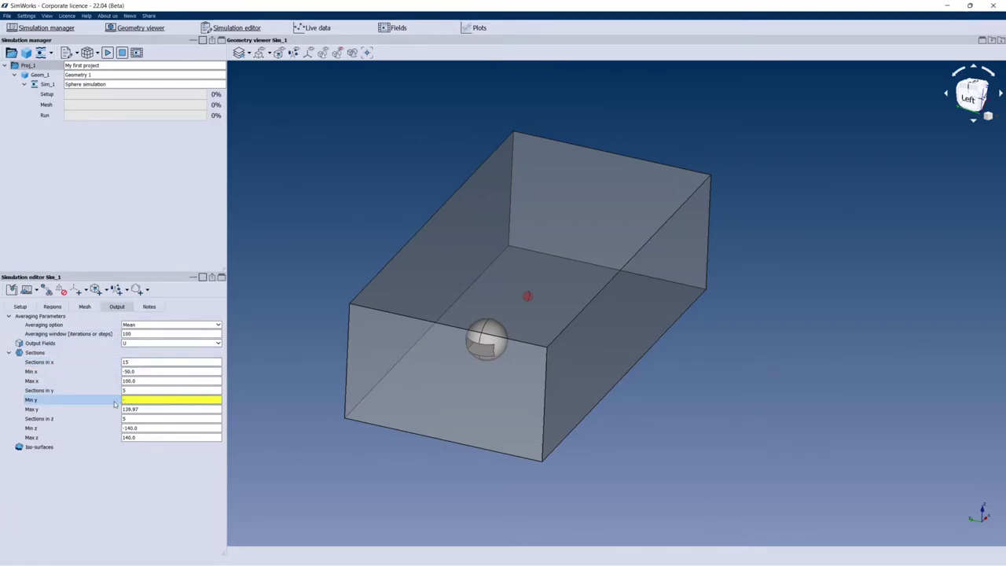
pyautogui.write('50.0')
pyautogui.press('Tab')
pyautogui.write('50.0')
pyautogui.press('Tab')
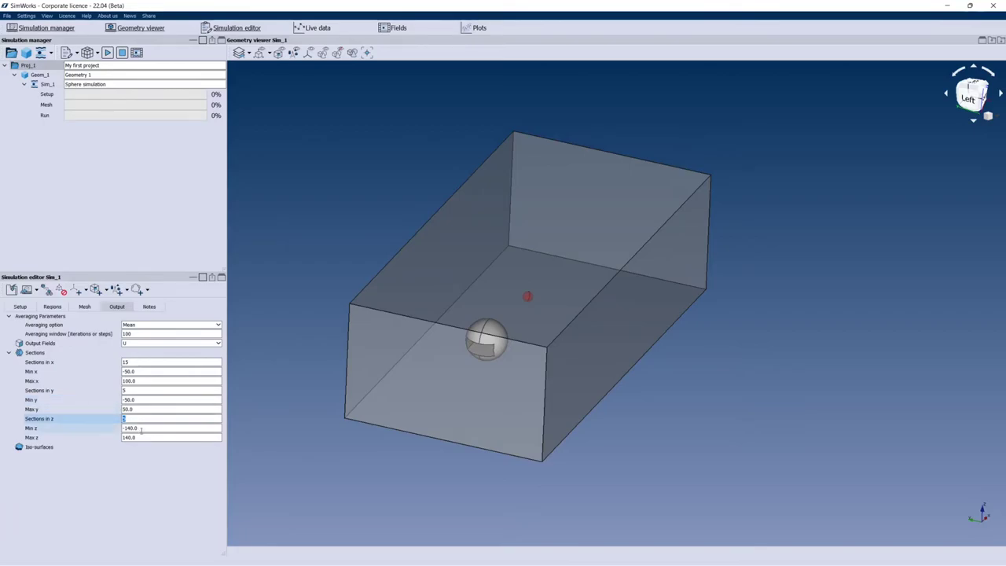
# - Set the range of the output sections in z to a minimum of -50.0 and a maximum of 50.0
pyautogui.press('Tab')
pyautogui.write('-50.0')
pyautogui.press('Tab')
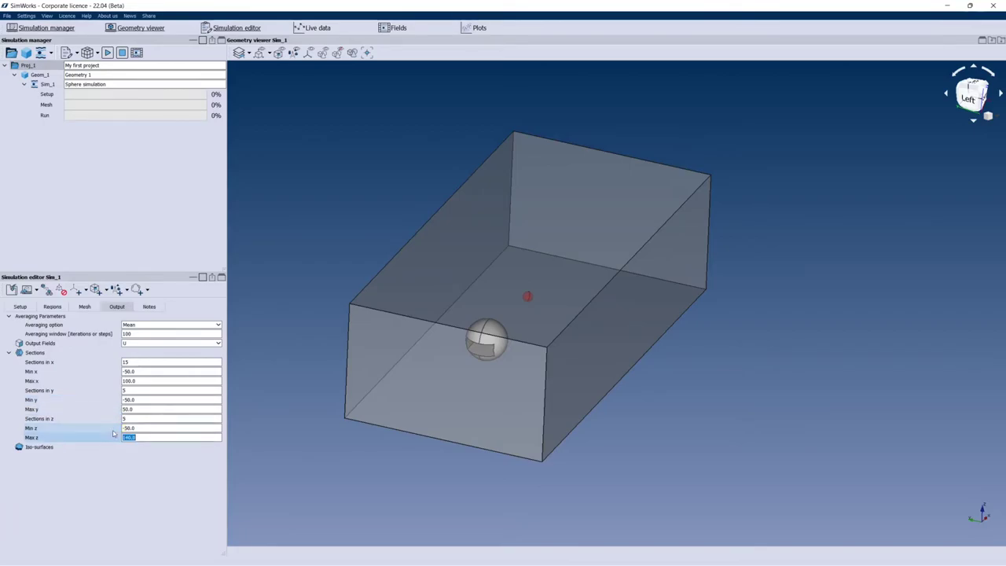
pyautogui.write('50.0')
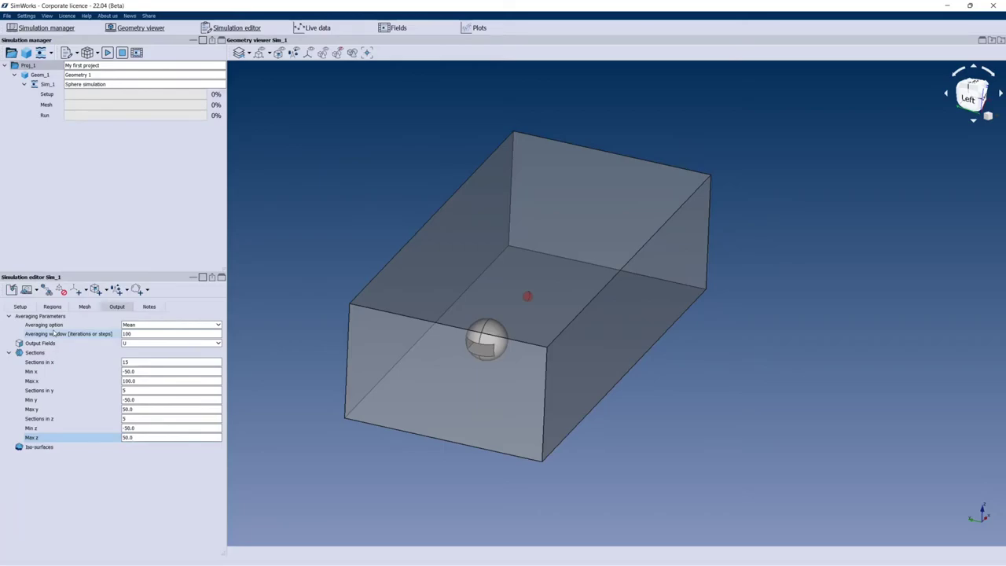
# - Run the setup stage for Sim_1 and mesh its geometry
pyautogui.click(20, 307)
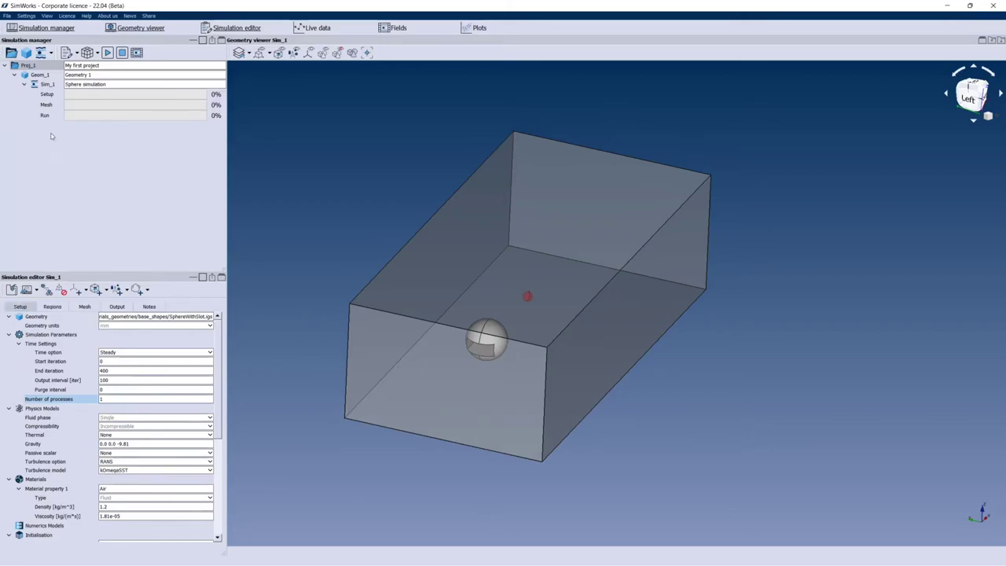
pyautogui.click(47, 84)
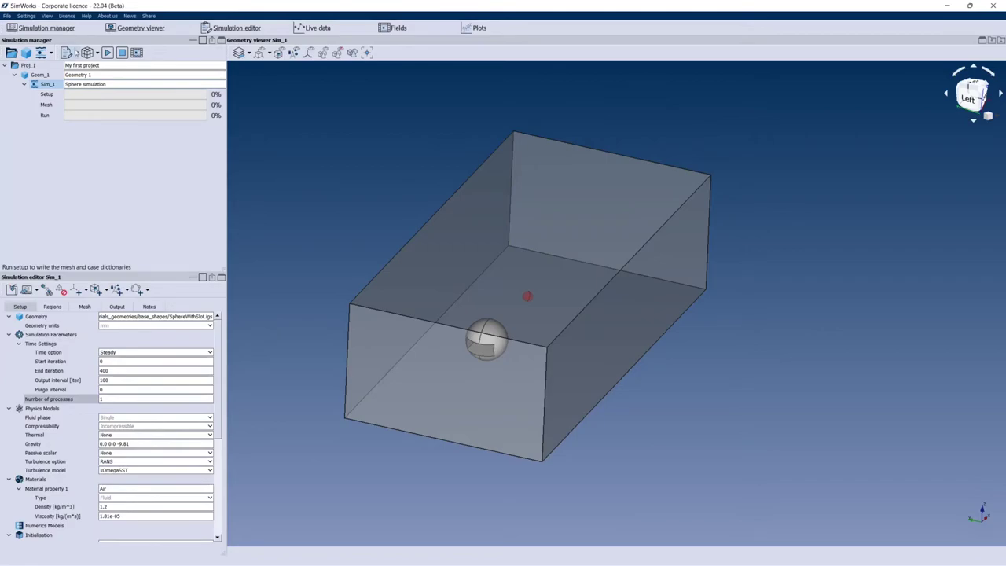
pyautogui.click(67, 53)
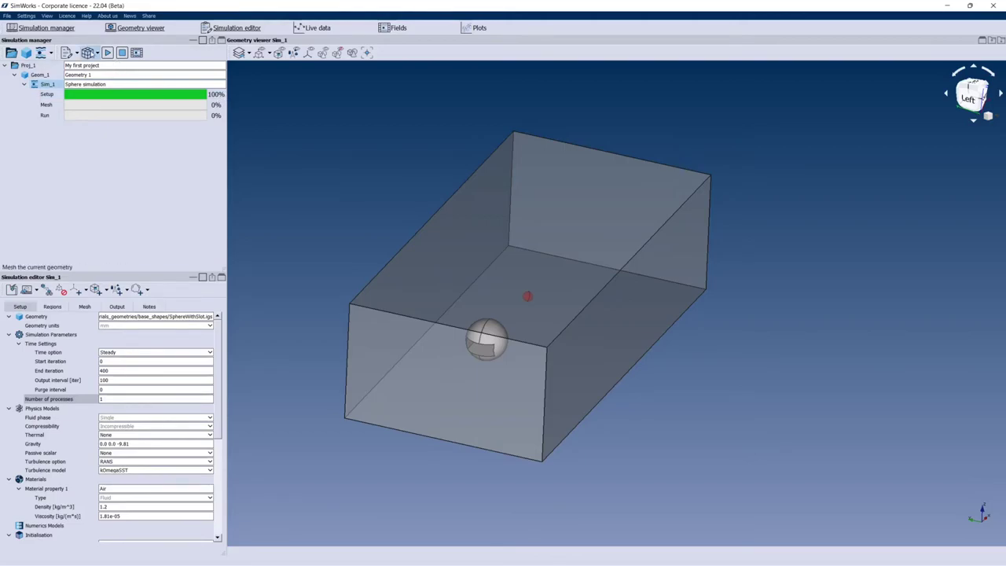
pyautogui.click(88, 52)
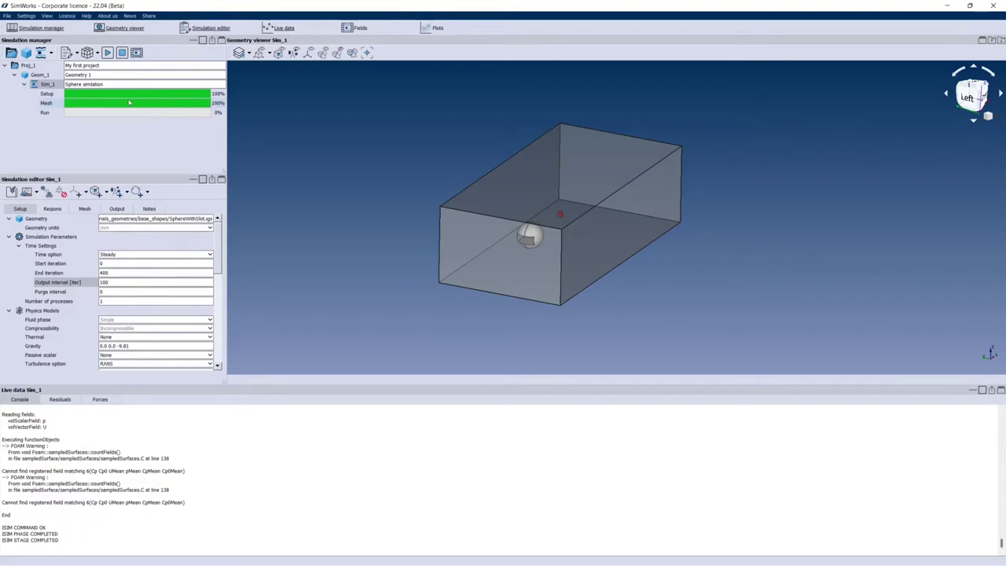
pyautogui.rightClick(54, 86)
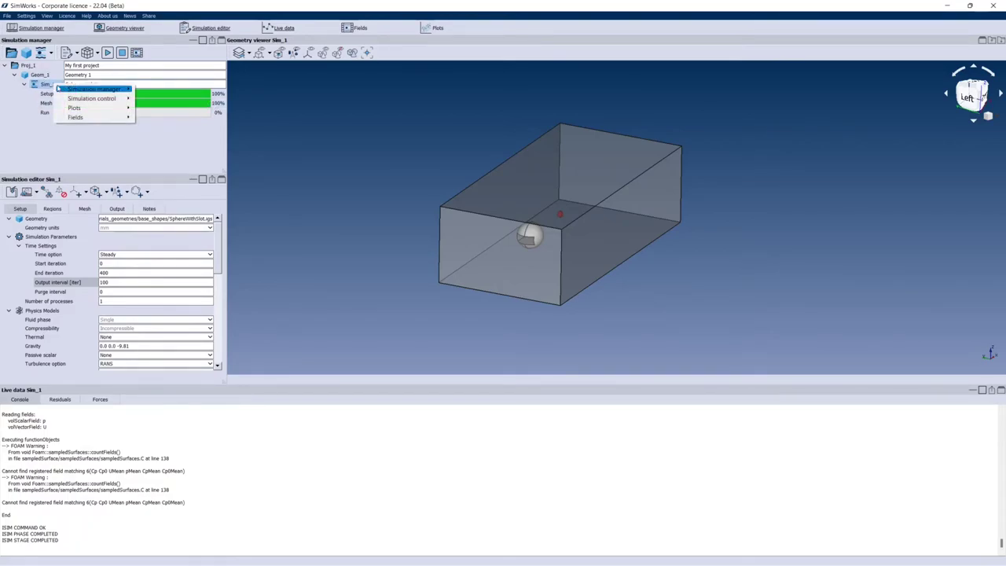
pyautogui.moveTo(81, 118)
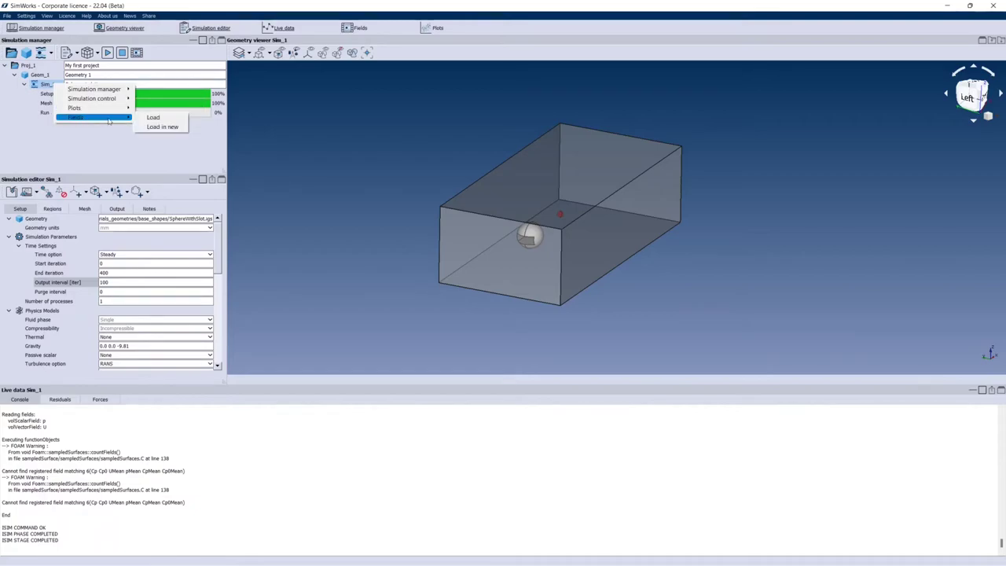
pyautogui.click(151, 118)
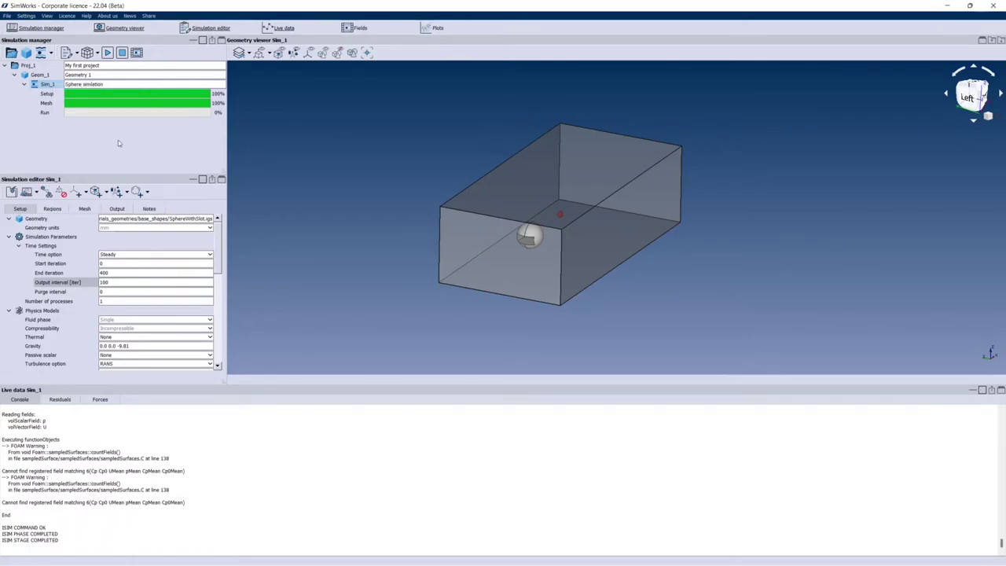
pyautogui.click(94, 301)
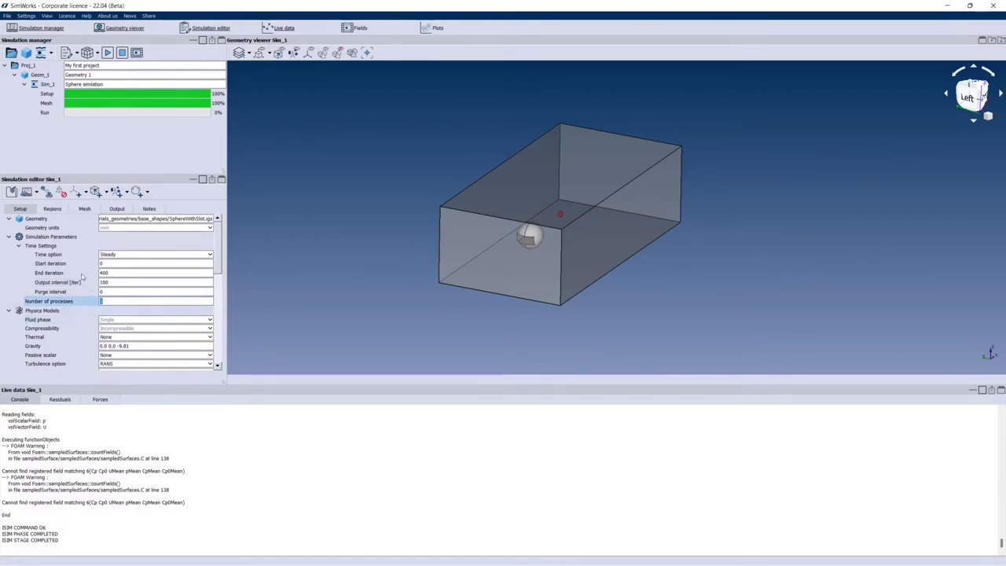
# - Load the finished mesh of Sim_1 into a fields view, hide the live data and maximise the fields view
pyautogui.rightClick(48, 103)
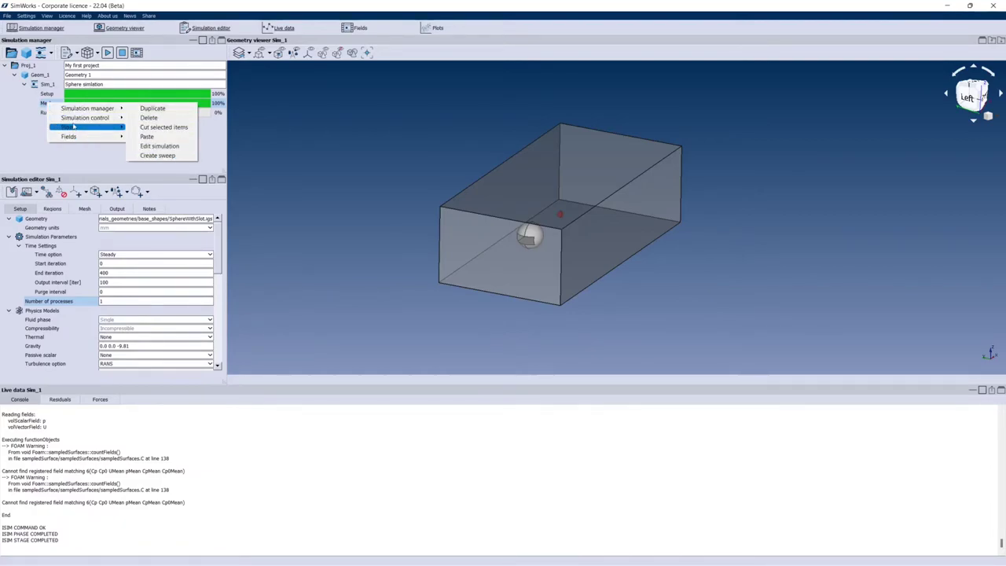
pyautogui.moveTo(80, 139)
pyautogui.click(143, 137)
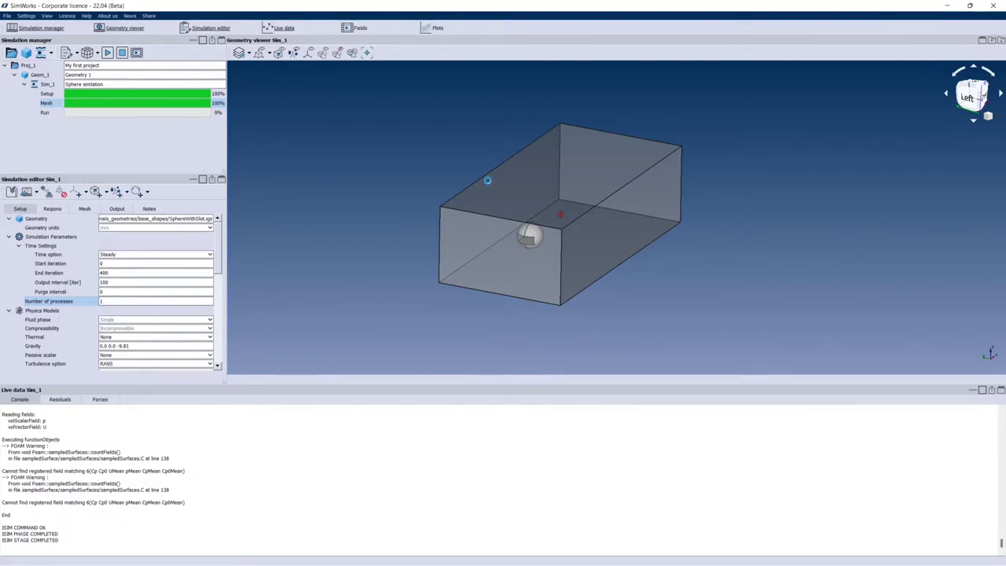
pyautogui.click(360, 28)
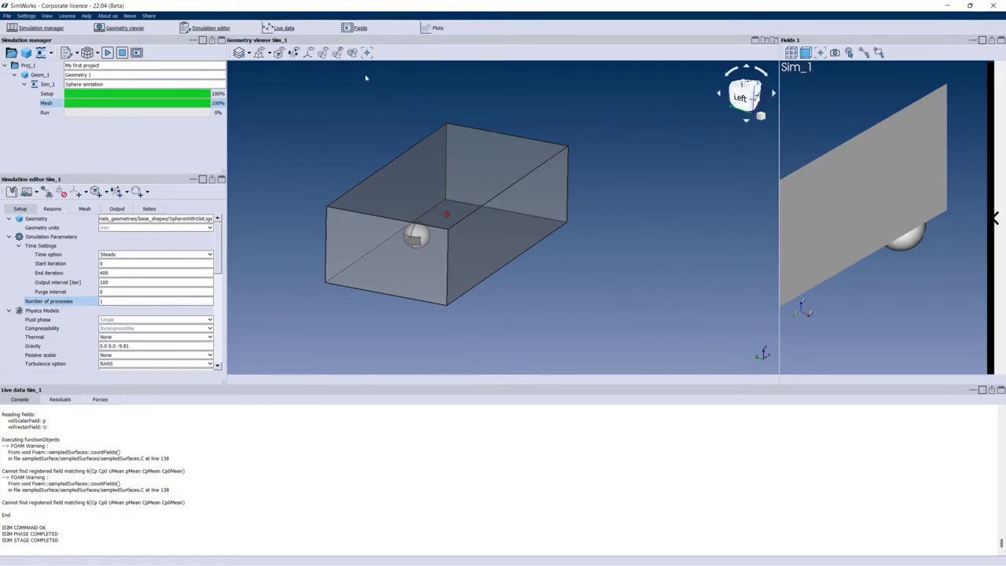
pyautogui.click(284, 29)
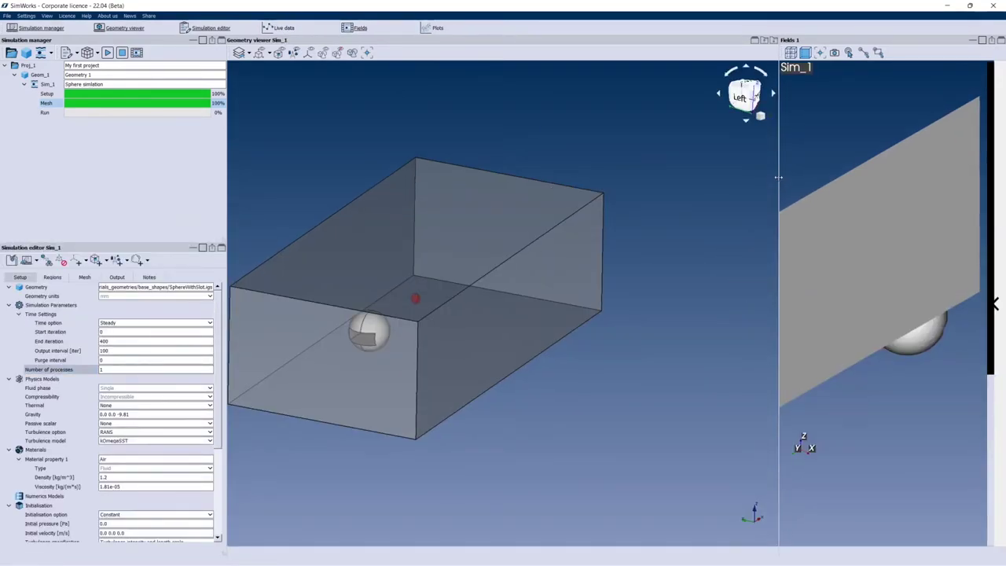
pyautogui.click(981, 41)
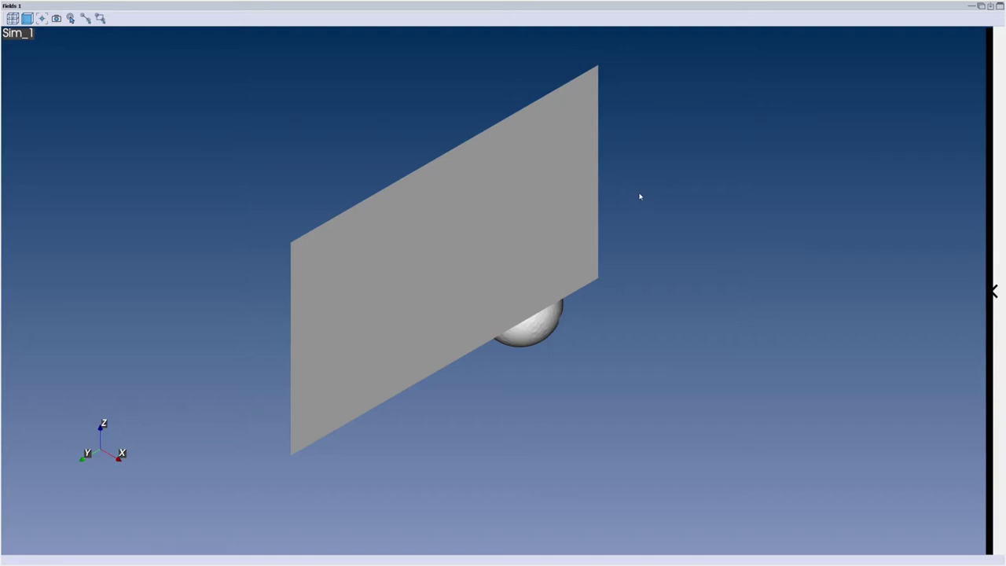
# - Show the mesh edges in the fields view and examine the mesh on the slotted sphere up close
pyautogui.moveTo(639, 195); pyautogui.dragTo(426, 382)
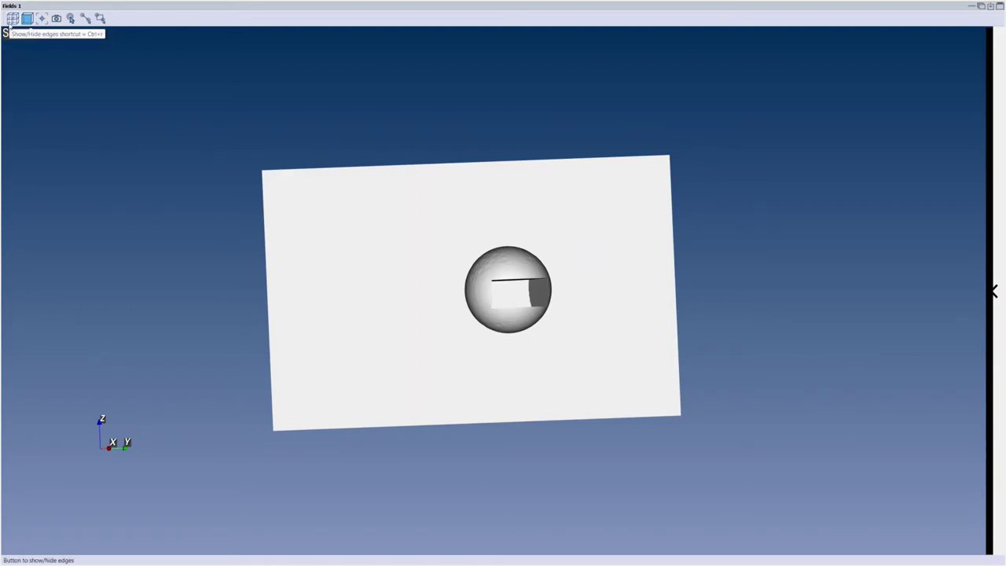
pyautogui.click(13, 18)
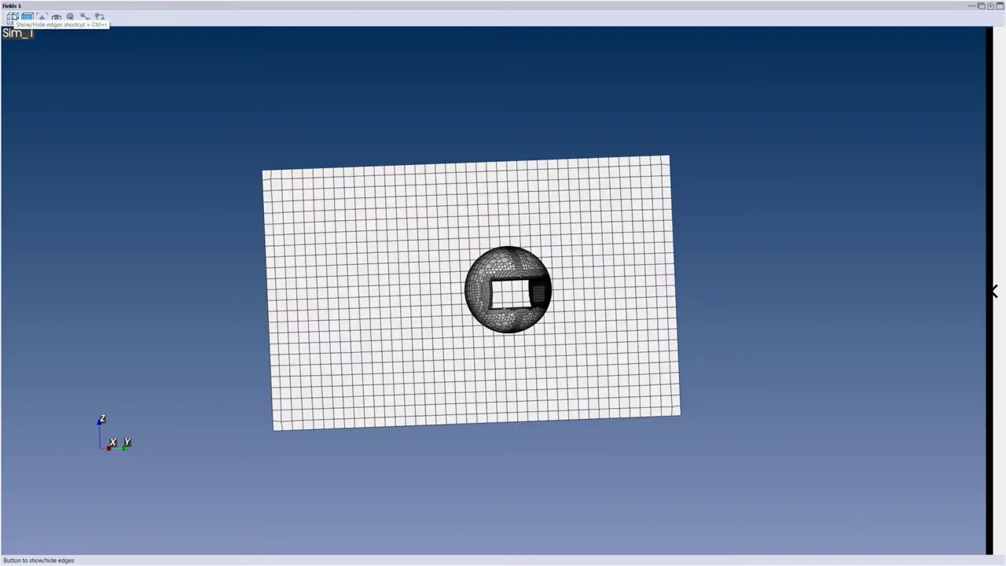
pyautogui.moveTo(546, 134); pyautogui.dragTo(999, 295)
pyautogui.scroll(3, 582, 379)
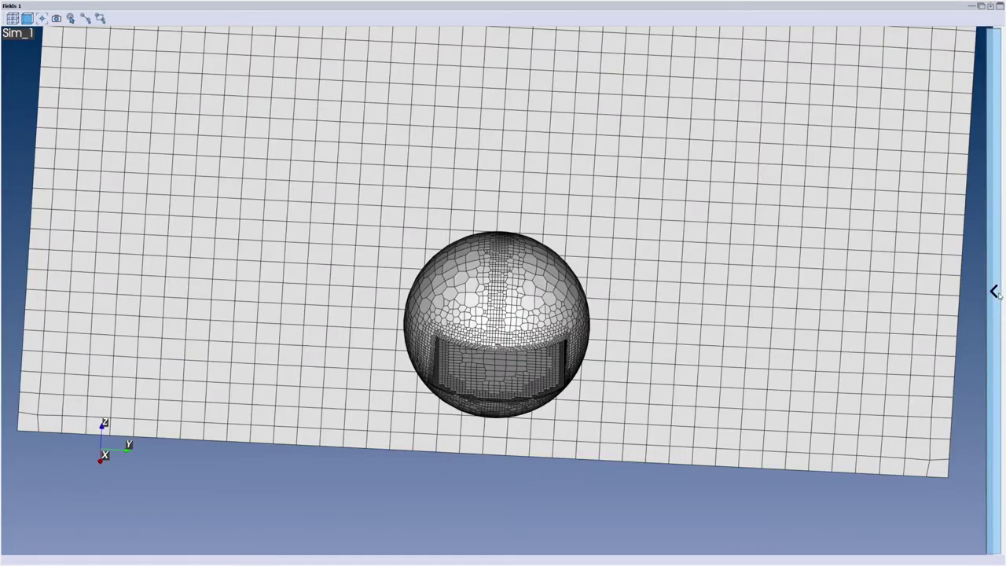
# - Open the fields display options, check the visibility switches for parts and sections, and look through the list of selectable parts
pyautogui.click(995, 293)
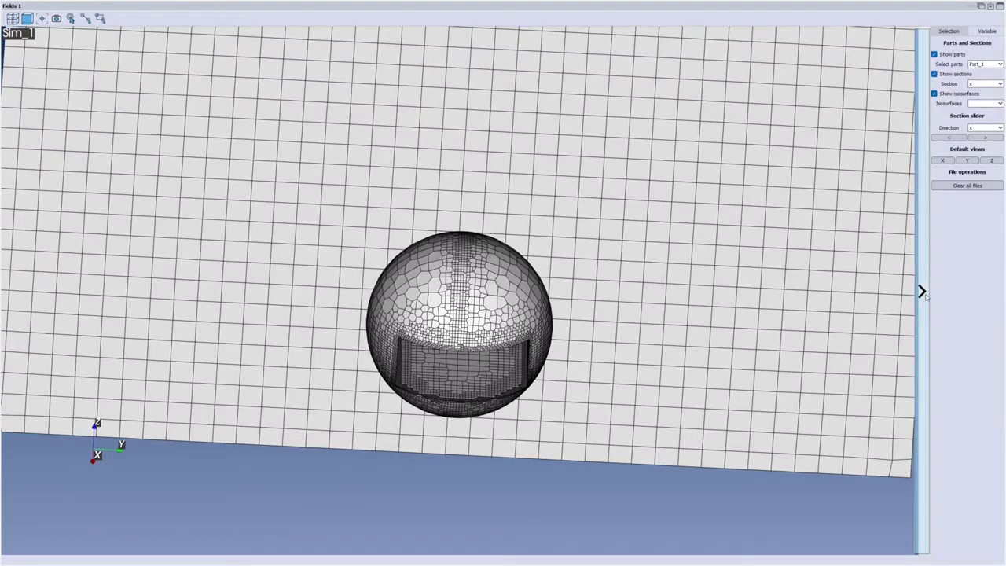
pyautogui.click(923, 297)
pyautogui.click(991, 297)
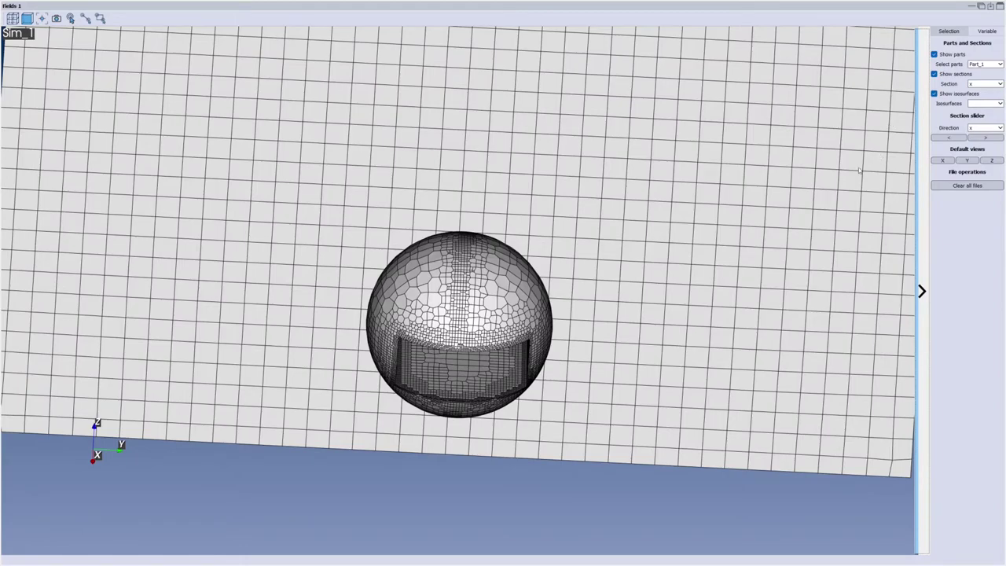
pyautogui.scroll(-5, 550, 247)
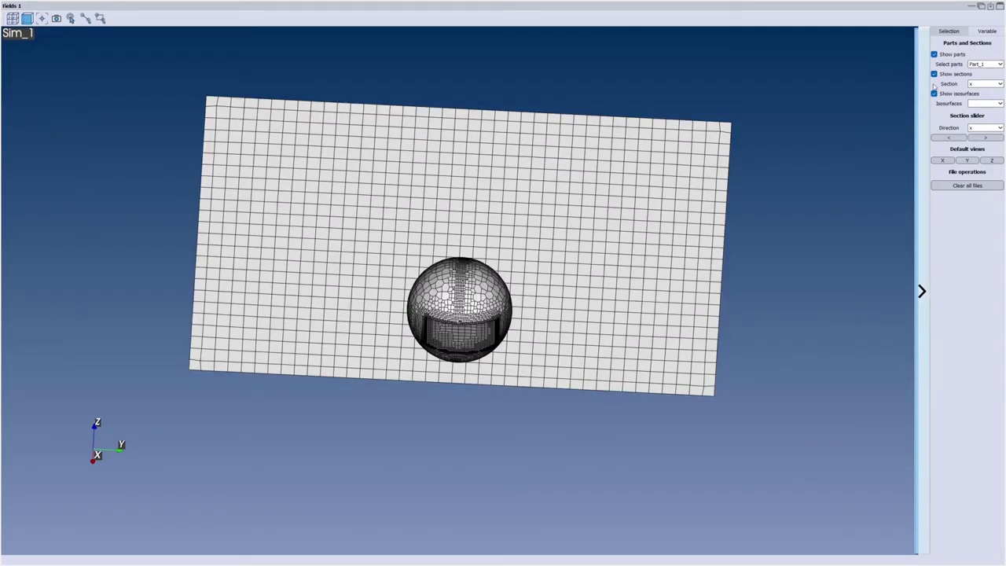
pyautogui.click(935, 55)
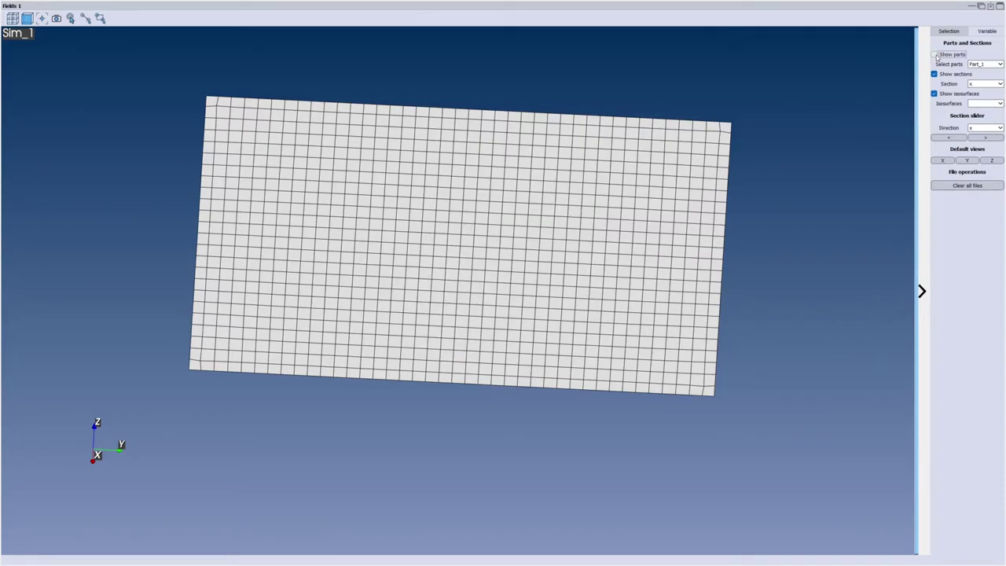
pyautogui.click(934, 55)
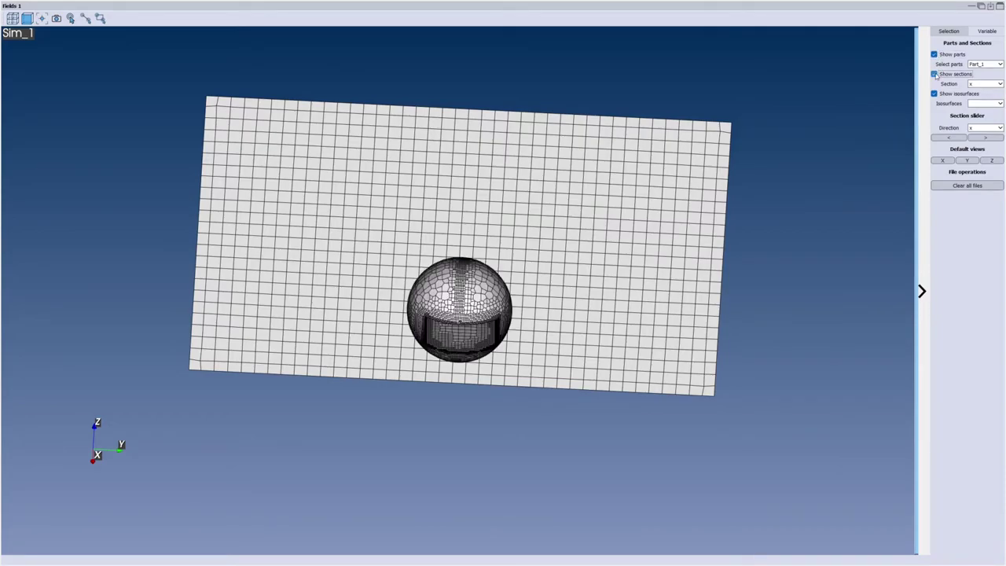
pyautogui.click(935, 74)
pyautogui.click(935, 74)
pyautogui.click(977, 65)
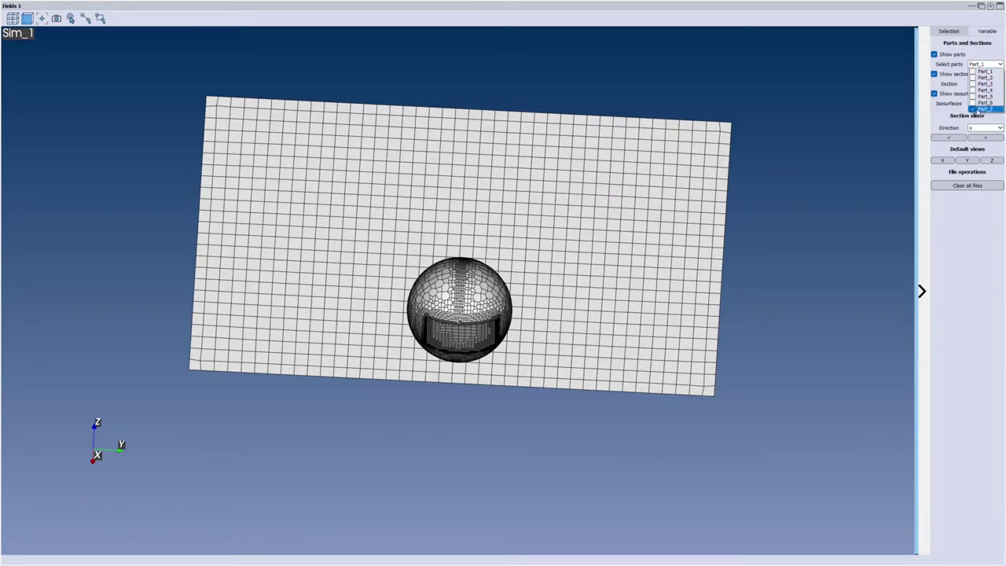
pyautogui.click(979, 56)
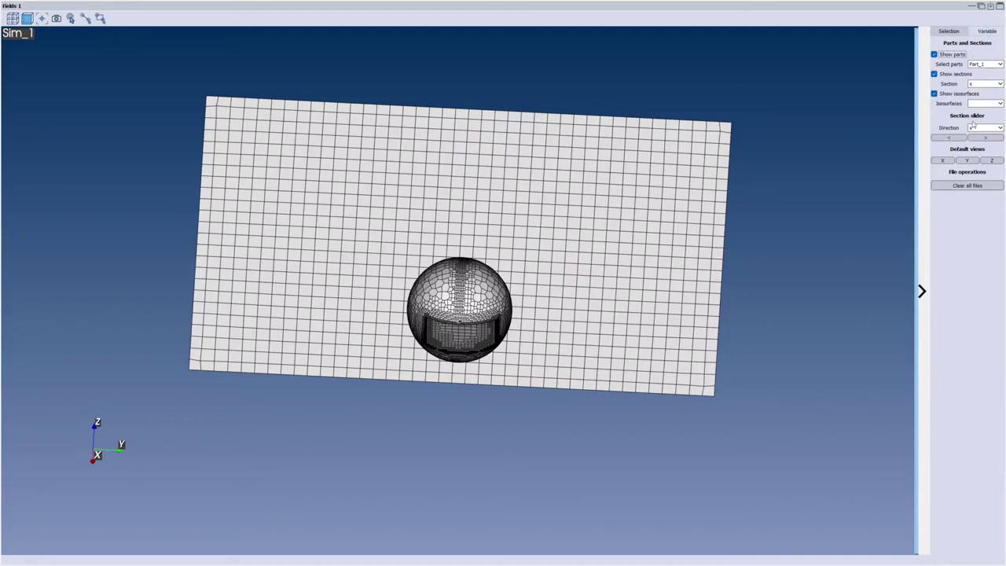
# - Display the y and z sections together with the x section and view the mesh planes around the sphere
pyautogui.click(975, 84)
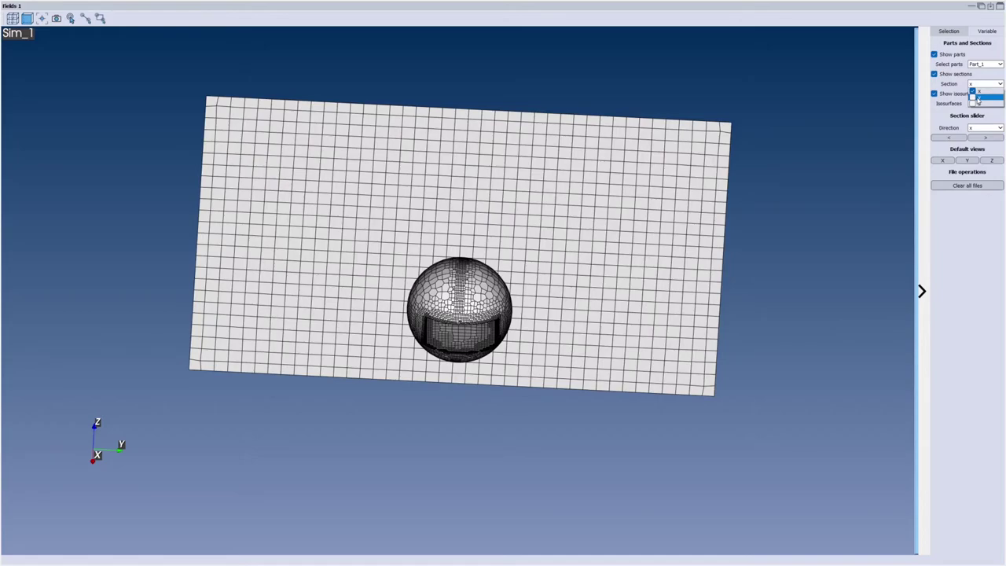
pyautogui.click(974, 98)
pyautogui.click(974, 104)
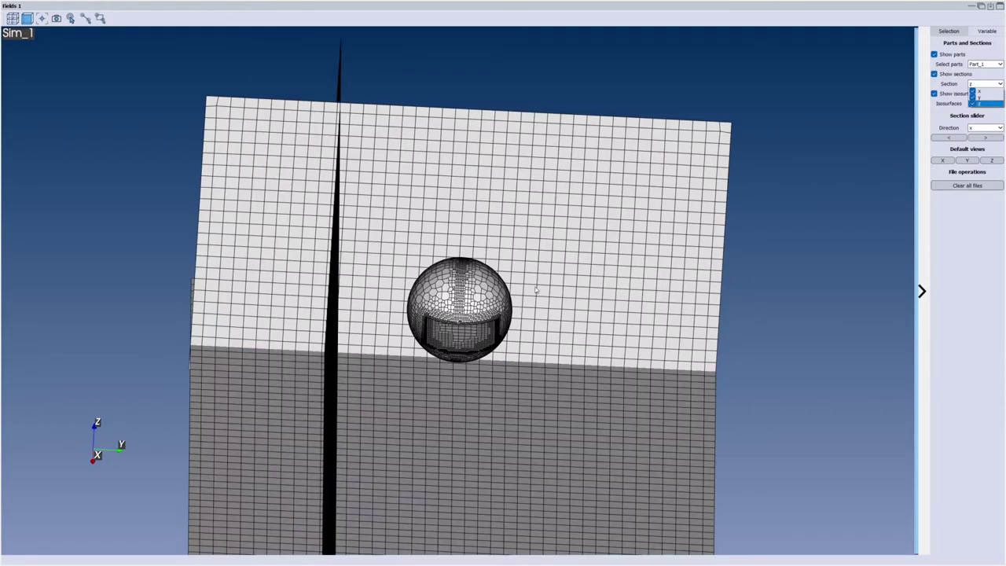
pyautogui.moveTo(538, 290); pyautogui.dragTo(911, 236)
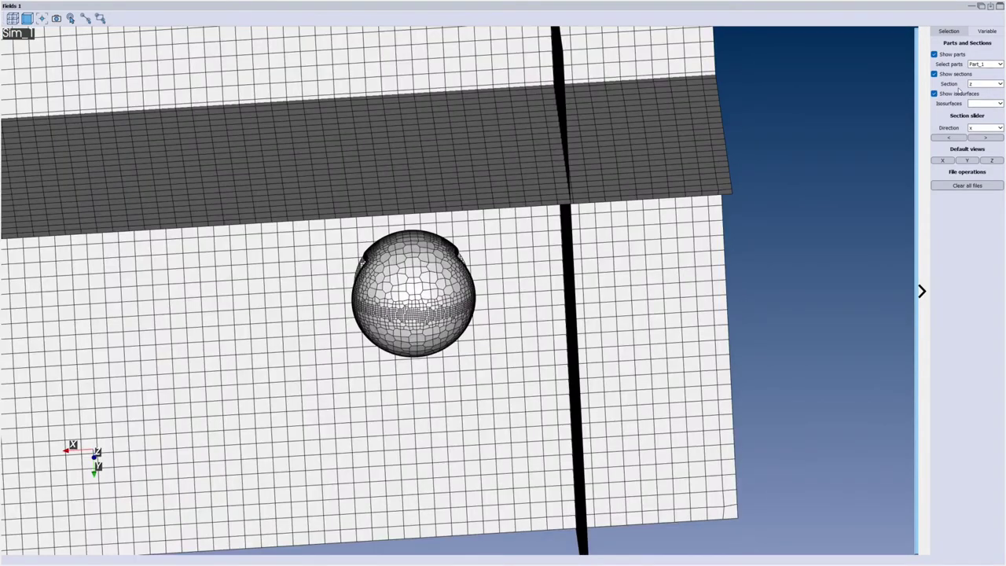
# - Hide the y and z sections so only the x section is displayed, and set the section slider direction to x
pyautogui.click(986, 84)
pyautogui.click(975, 97)
pyautogui.click(975, 103)
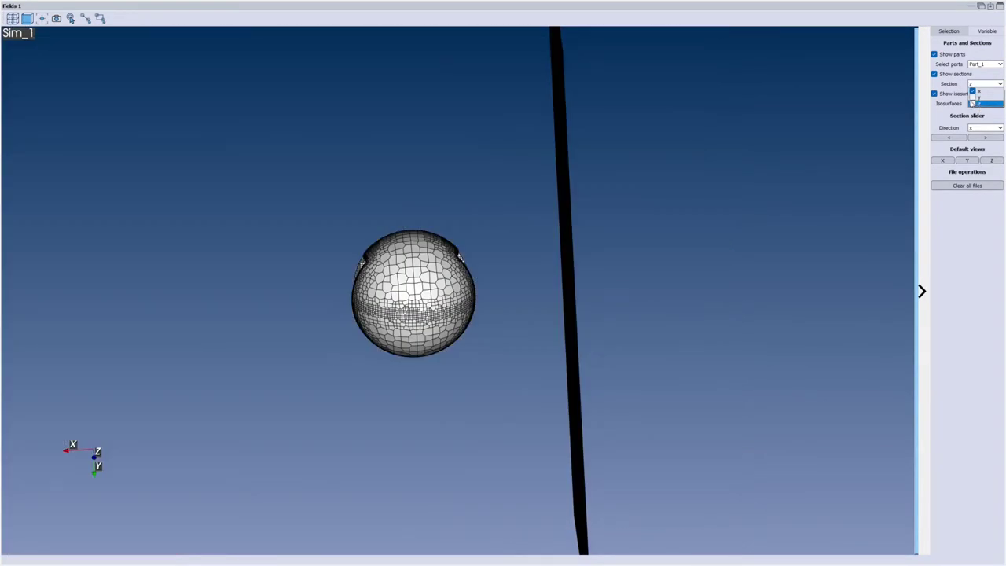
pyautogui.click(943, 122)
pyautogui.click(984, 128)
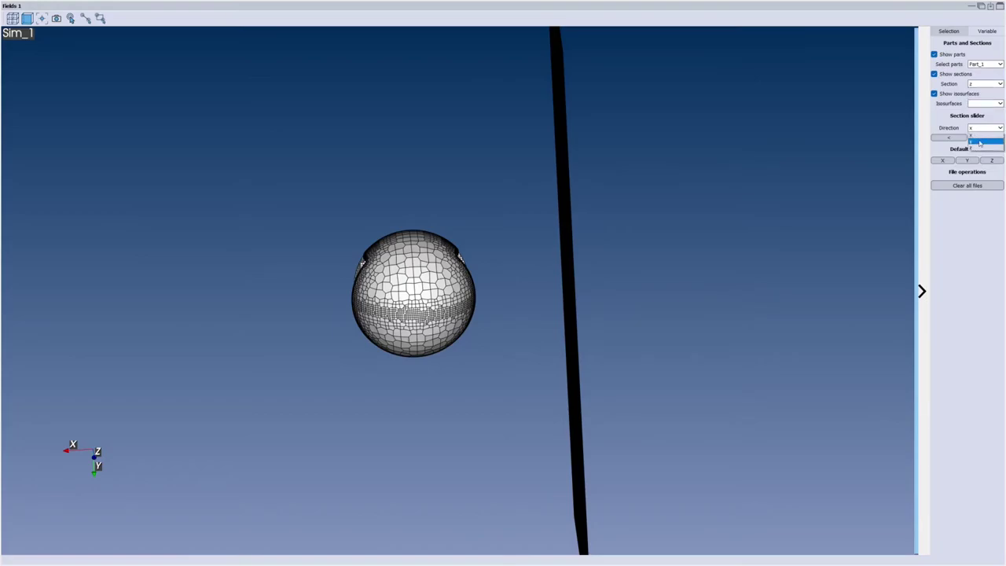
pyautogui.click(975, 136)
pyautogui.moveTo(734, 191); pyautogui.dragTo(231, 177)
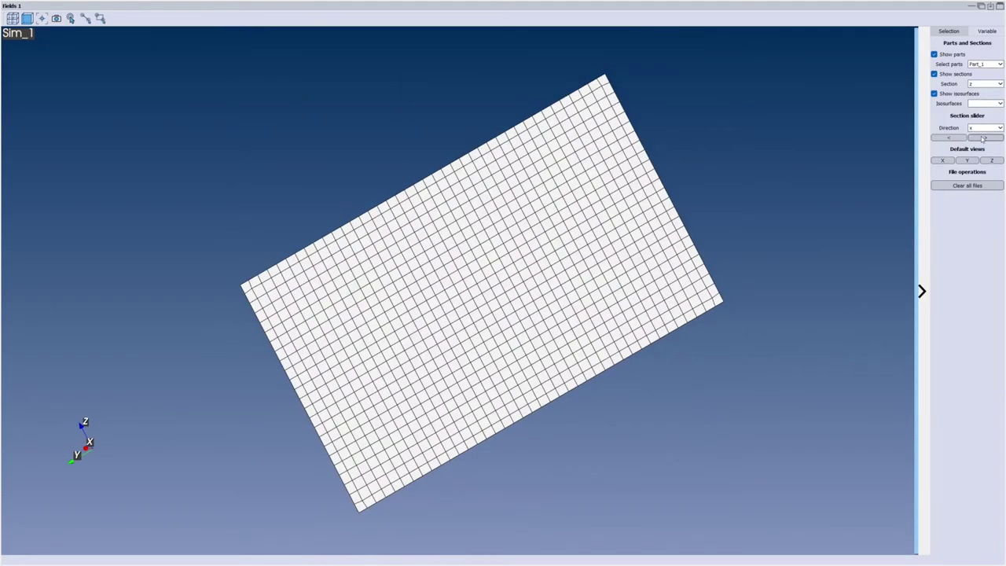
# - Move the x section forward until it cuts through the slotted sphere, hide the parts and restore the fields view to normal size
pyautogui.click(982, 139)
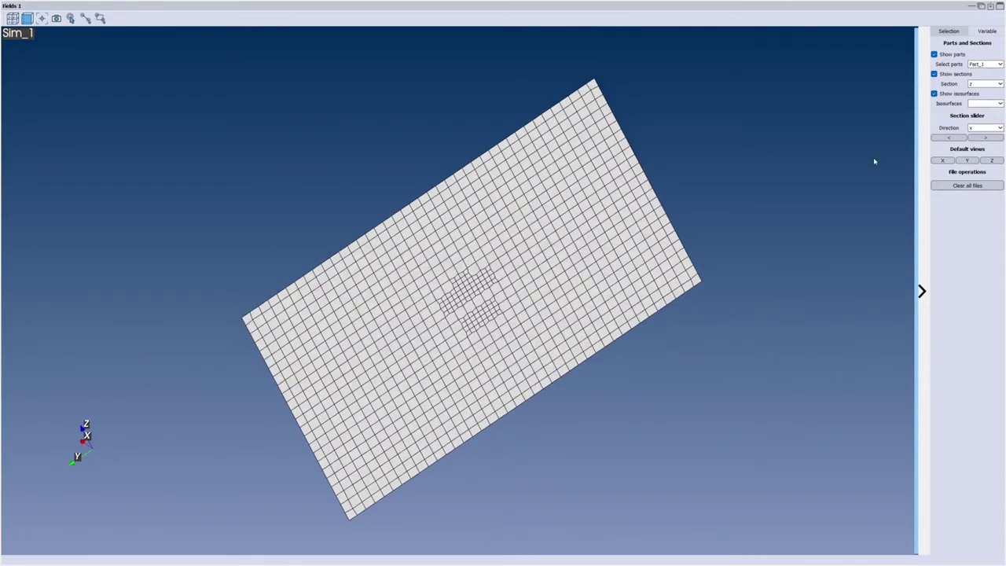
pyautogui.moveTo(873, 161); pyautogui.dragTo(552, 263)
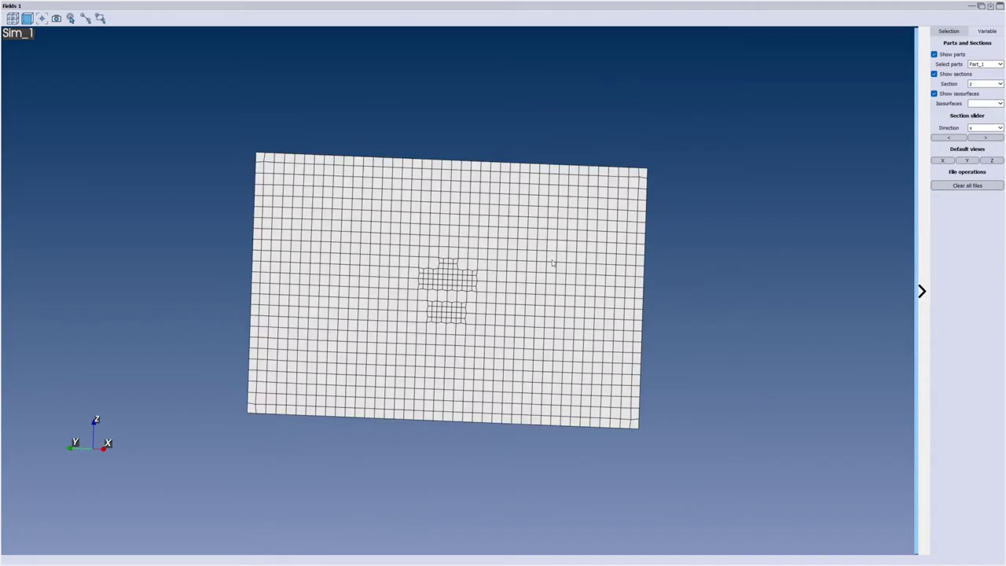
pyautogui.click(978, 140)
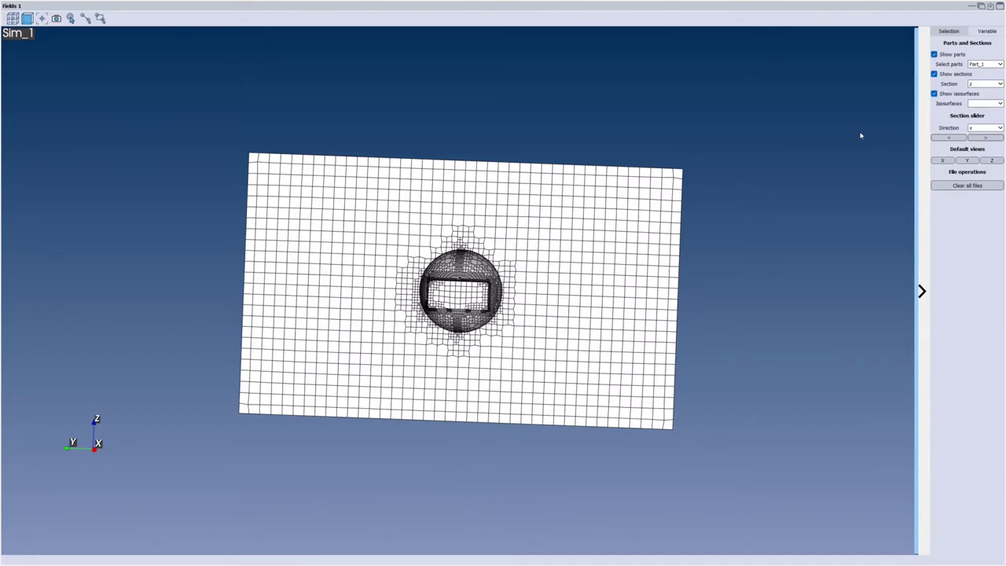
pyautogui.moveTo(598, 249); pyautogui.dragTo(621, 257)
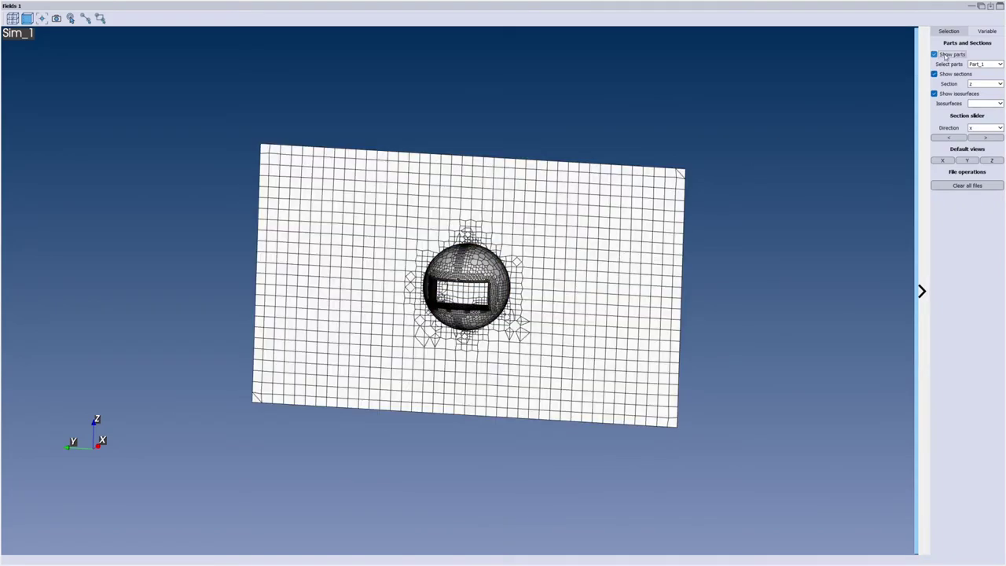
pyautogui.click(950, 54)
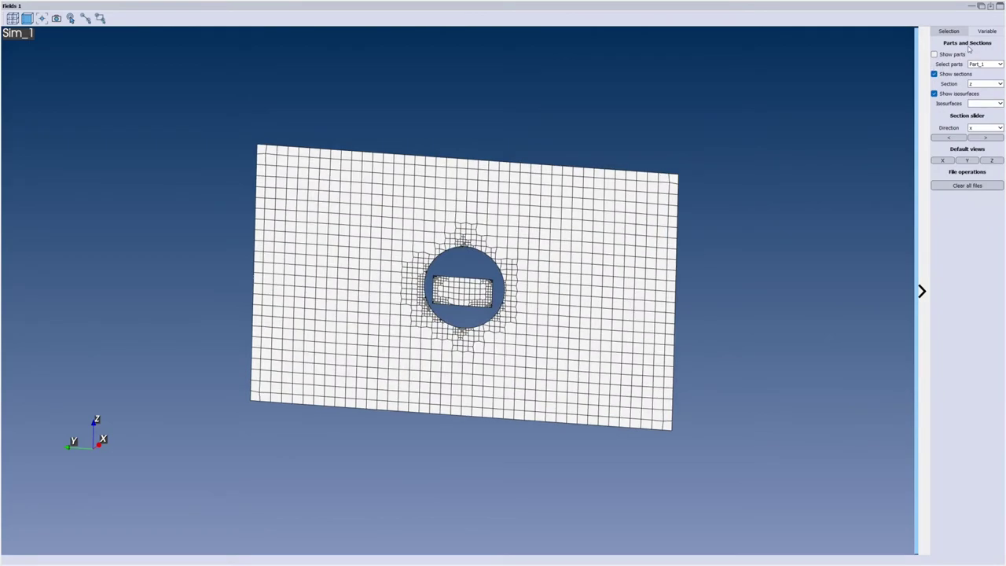
pyautogui.click(991, 7)
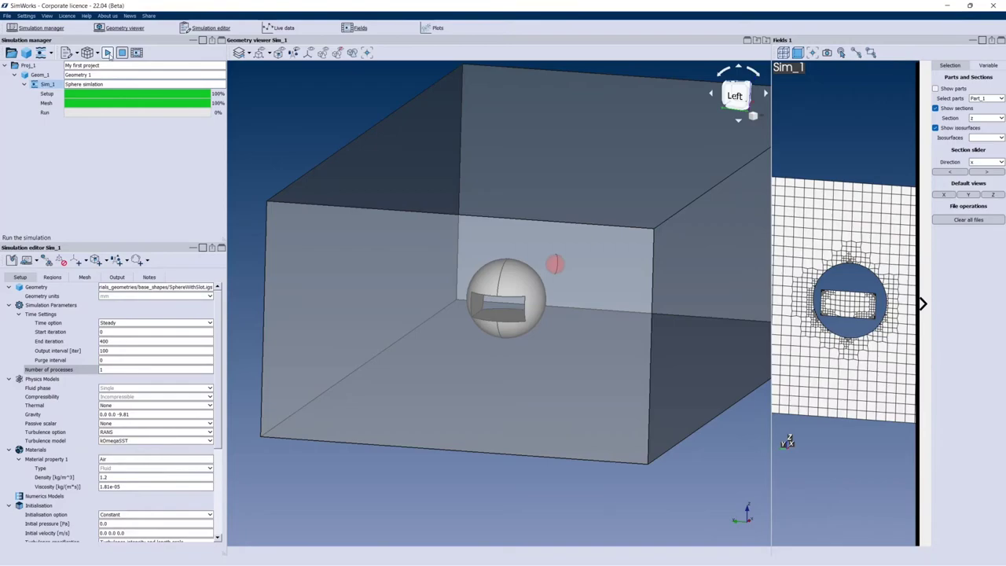
# - Run the Sim_1 simulation and monitor its residual and force coefficient plots during the run
pyautogui.click(108, 52)
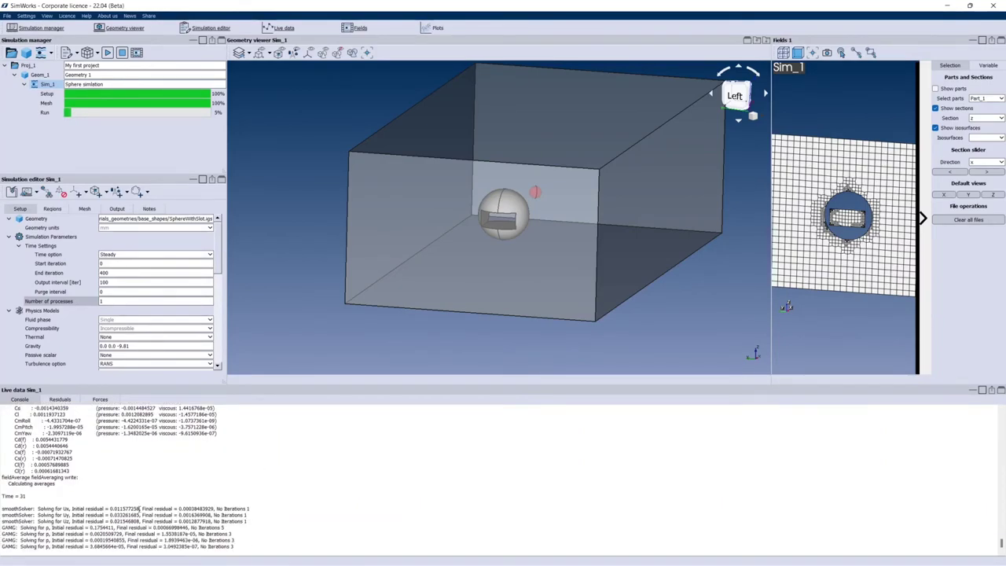
pyautogui.click(60, 400)
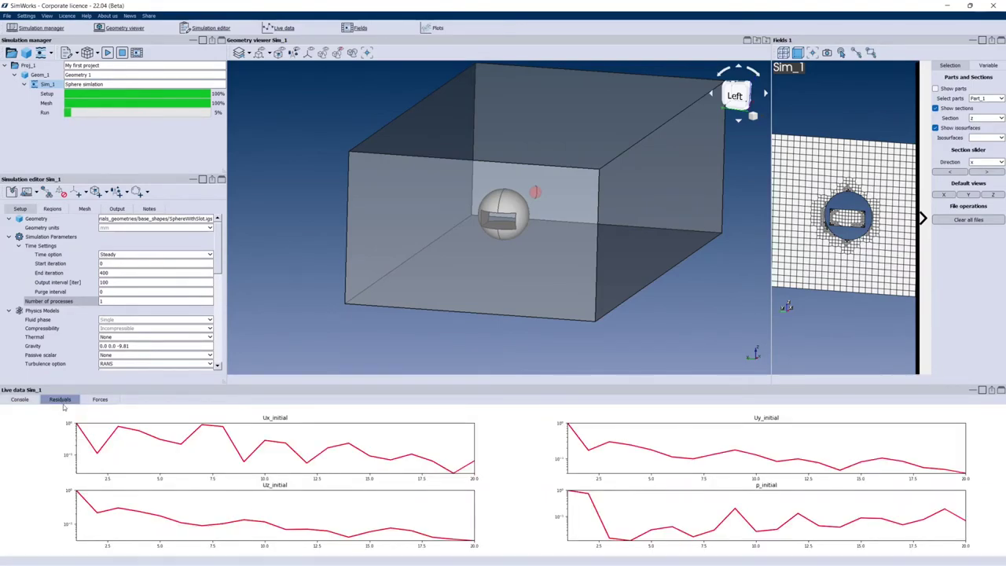
pyautogui.click(96, 402)
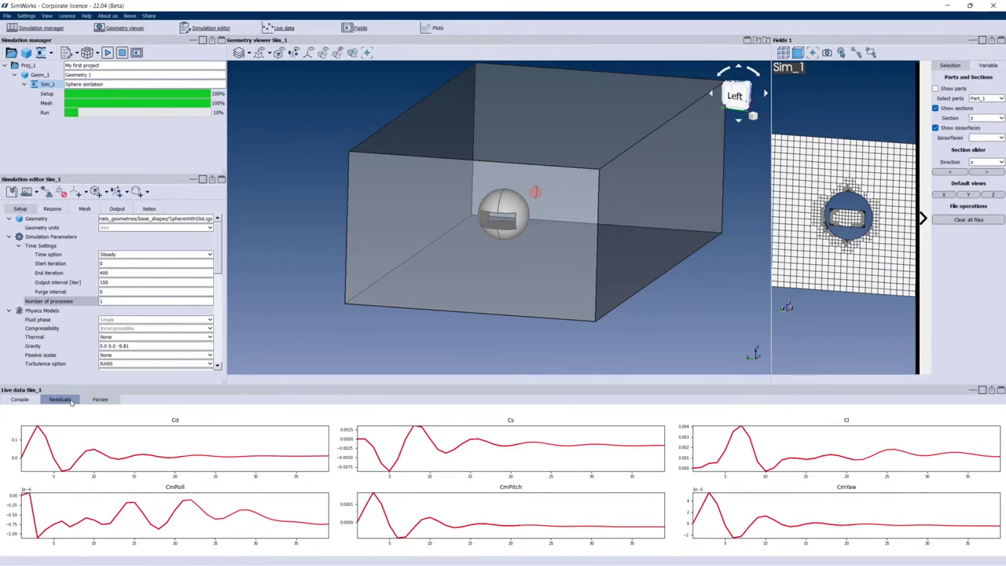
pyautogui.click(70, 400)
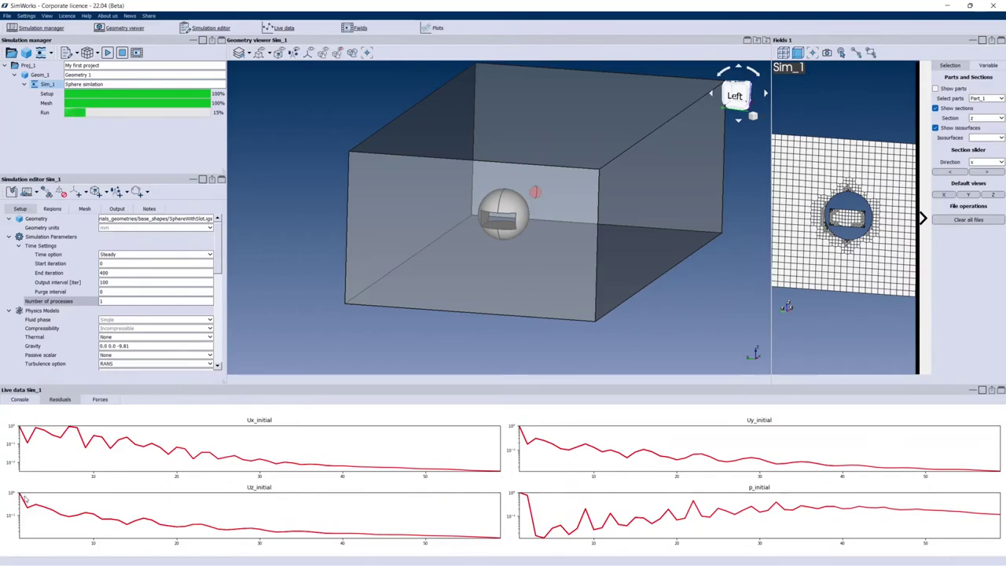
pyautogui.click(102, 402)
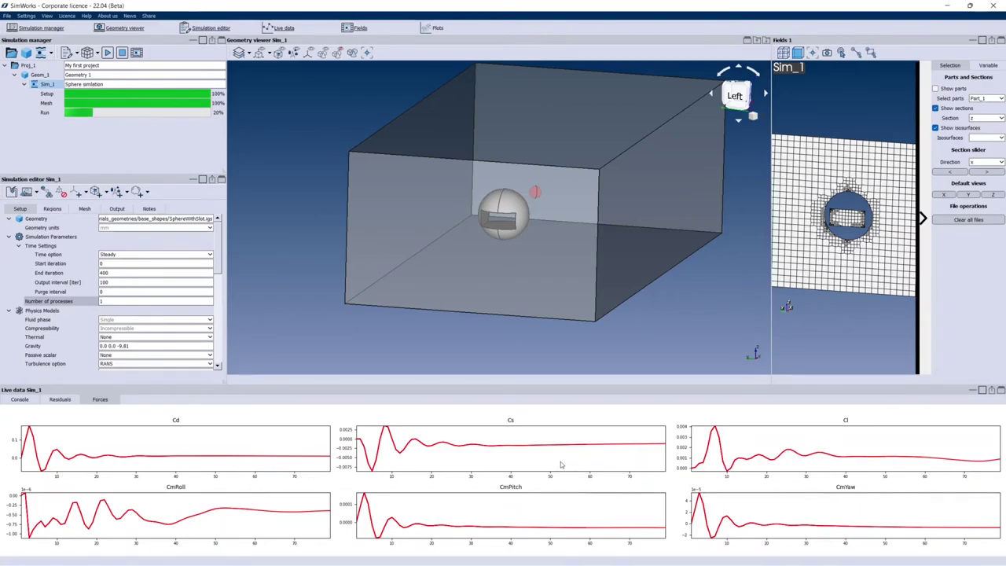
pyautogui.click(59, 399)
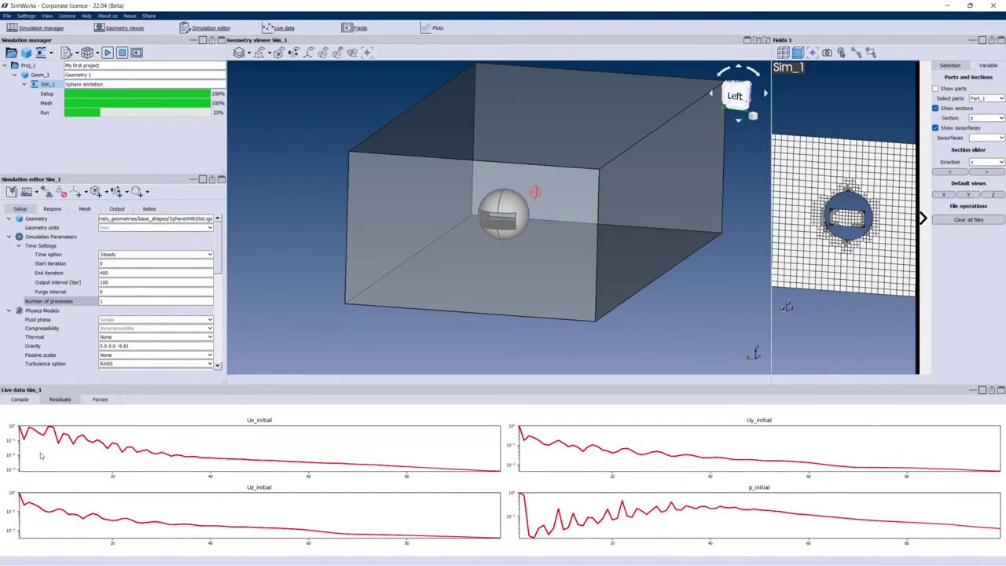
pyautogui.click(130, 273)
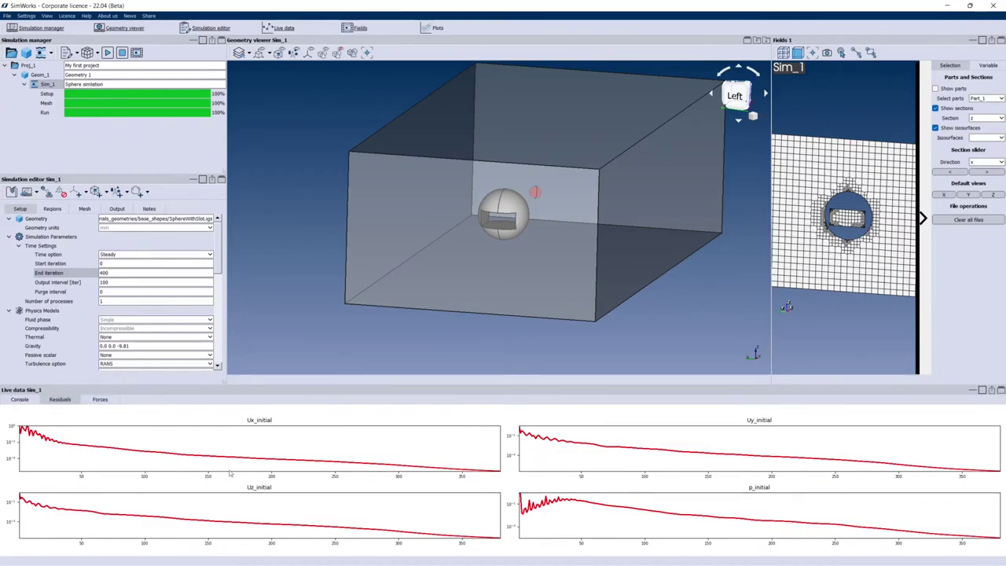
# - Check the force and residual plots of the finished run and look for the convergence message in the console
pyautogui.click(99, 400)
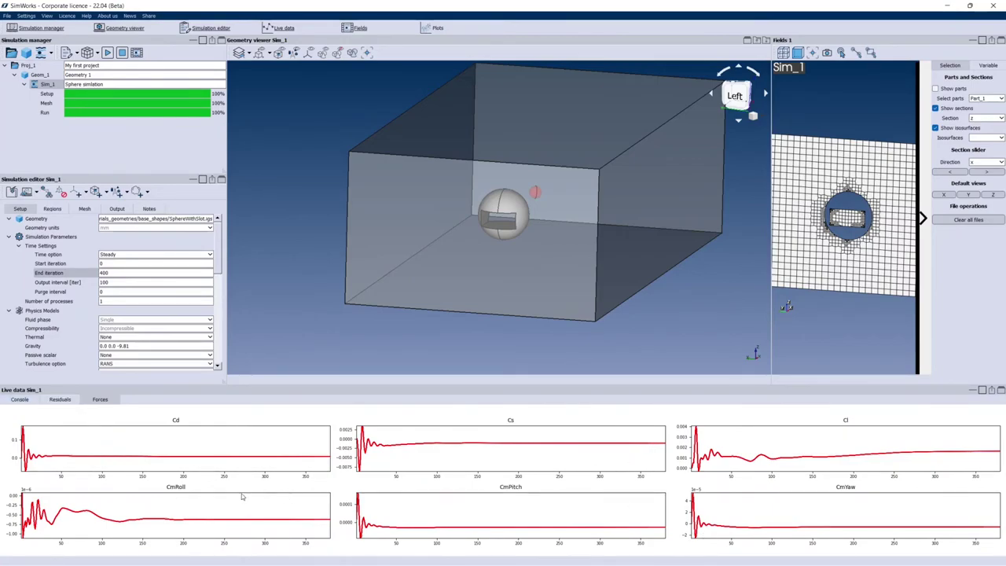
pyautogui.click(62, 400)
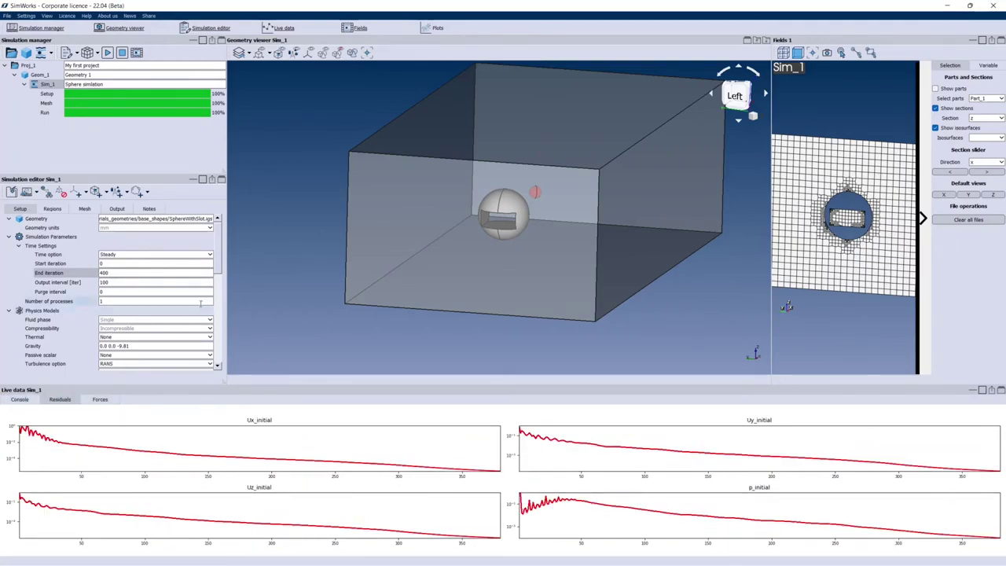
pyautogui.click(17, 400)
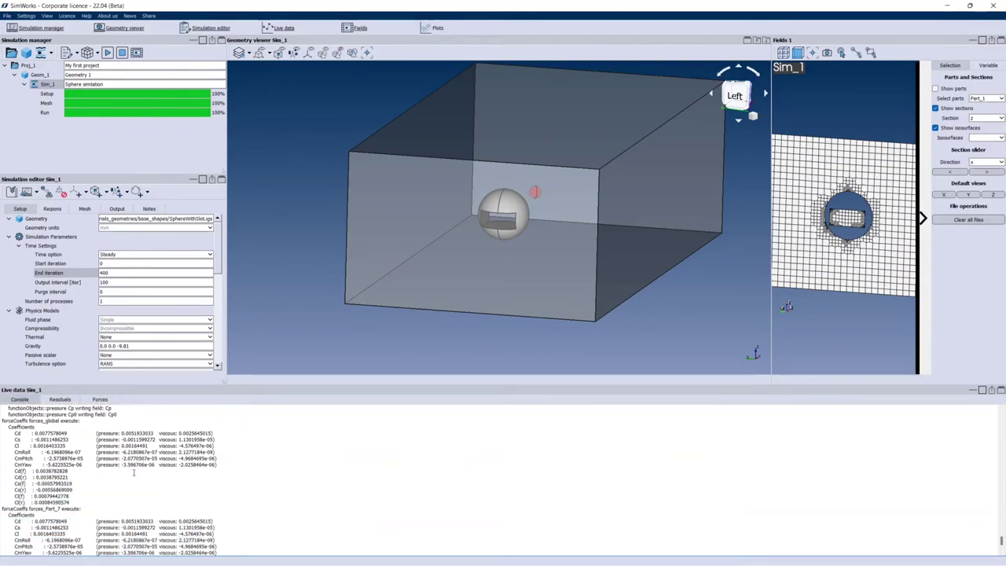
pyautogui.moveTo(114, 465); pyautogui.dragTo(2, 467)
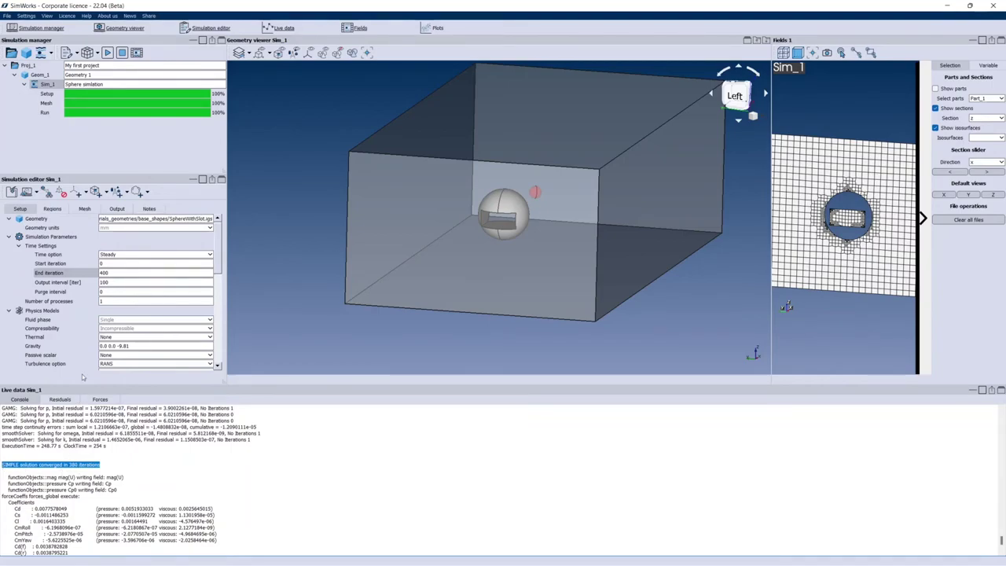
pyautogui.click(109, 282)
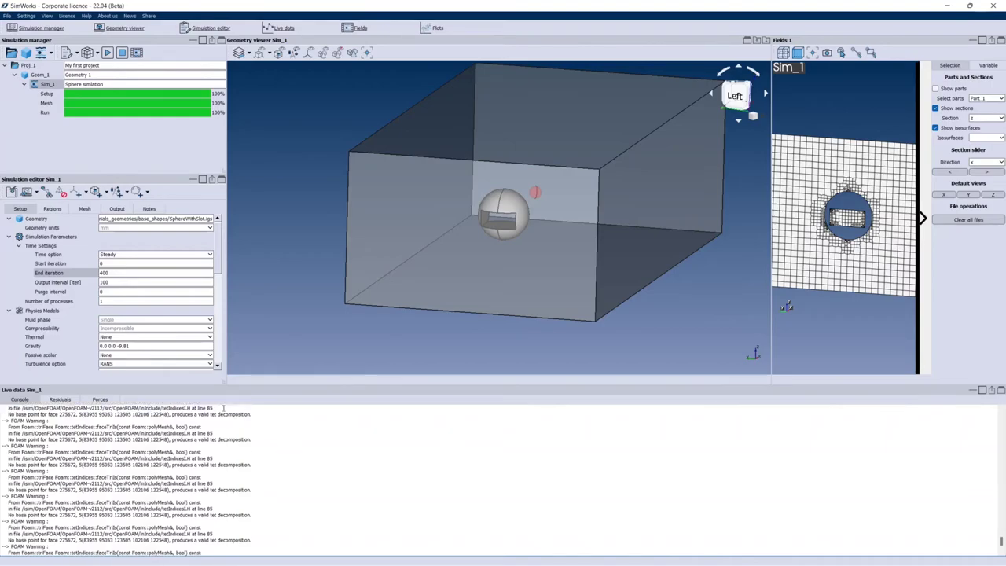
# - Hide the live data, load the run results of Sim_1 into the existing fields view and maximise that view
pyautogui.click(44, 114)
pyautogui.click(282, 27)
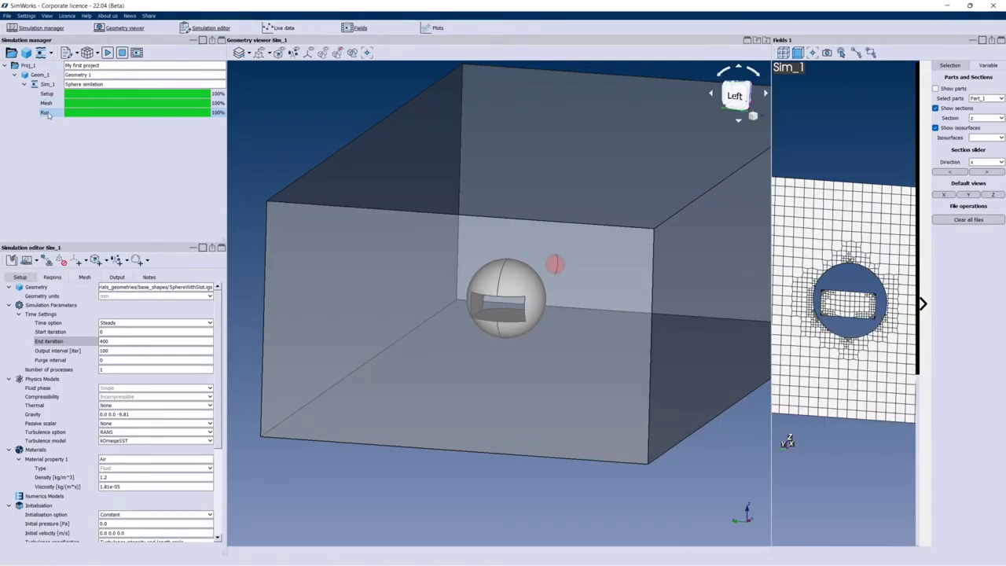
pyautogui.rightClick(48, 114)
pyautogui.moveTo(63, 150)
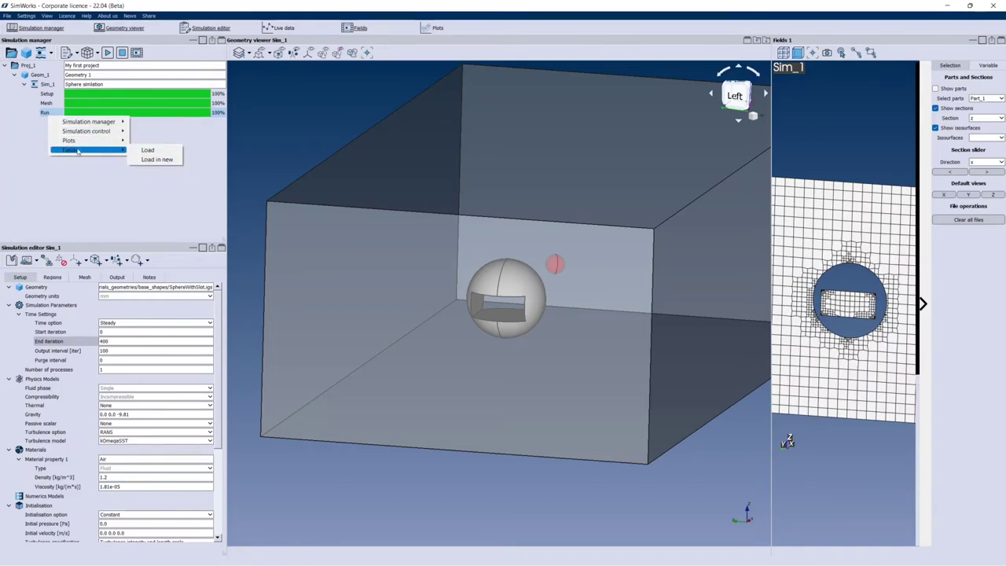
pyautogui.click(145, 151)
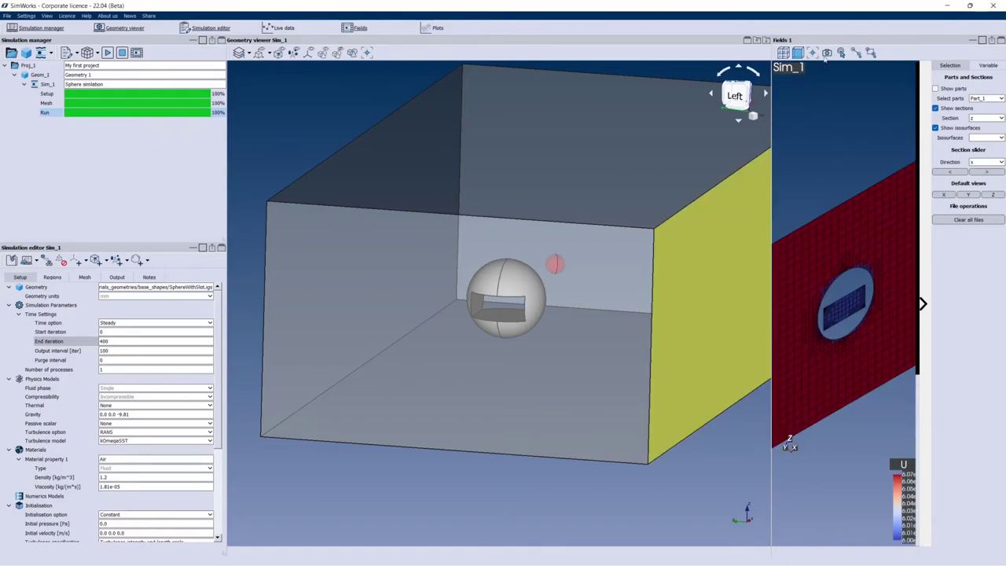
pyautogui.click(991, 40)
pyautogui.moveTo(586, 178); pyautogui.dragTo(596, 341)
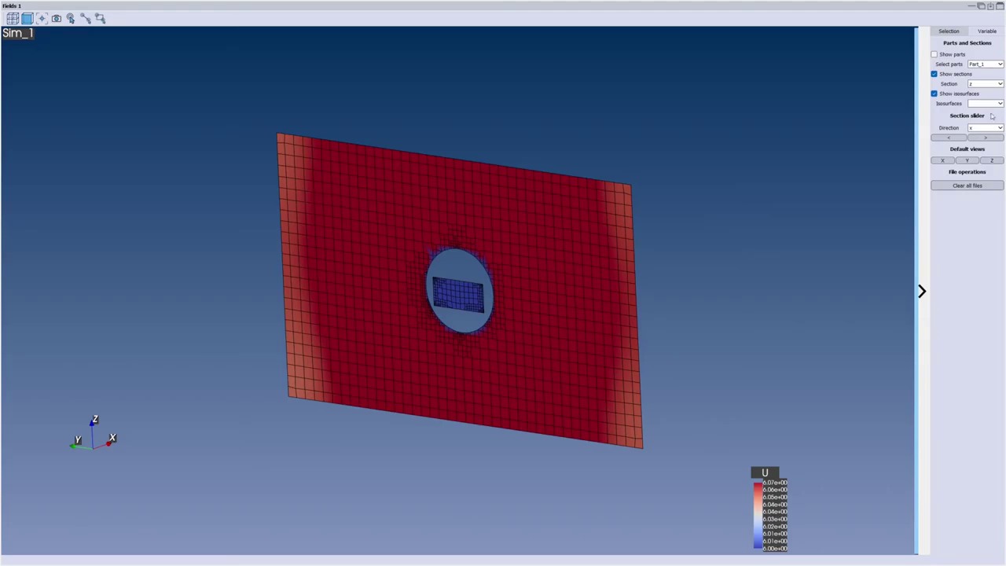
# - Display the y section instead of the x section, move it along y to the sphere's centre and show the parts
pyautogui.click(978, 85)
pyautogui.click(978, 96)
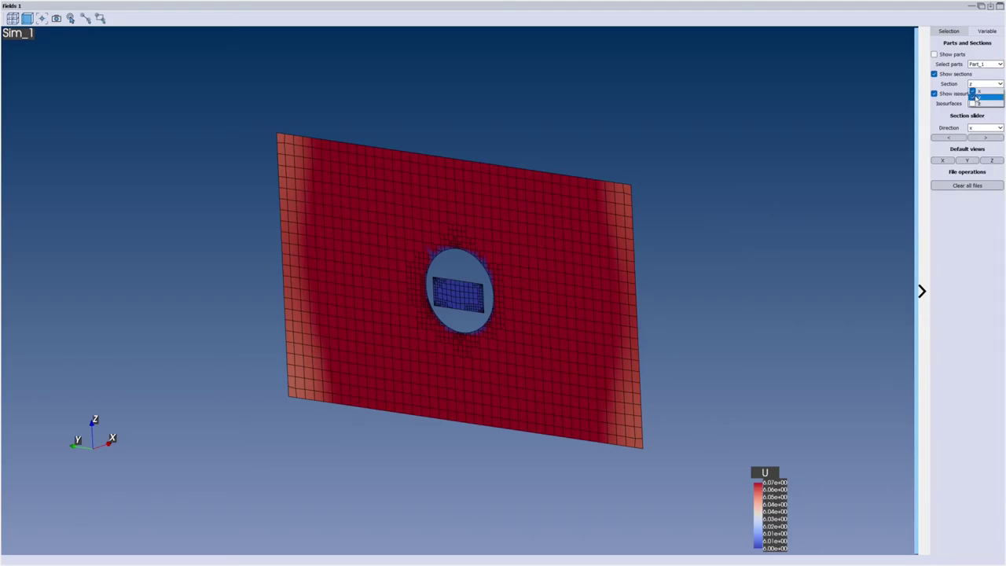
pyautogui.click(983, 84)
pyautogui.click(976, 92)
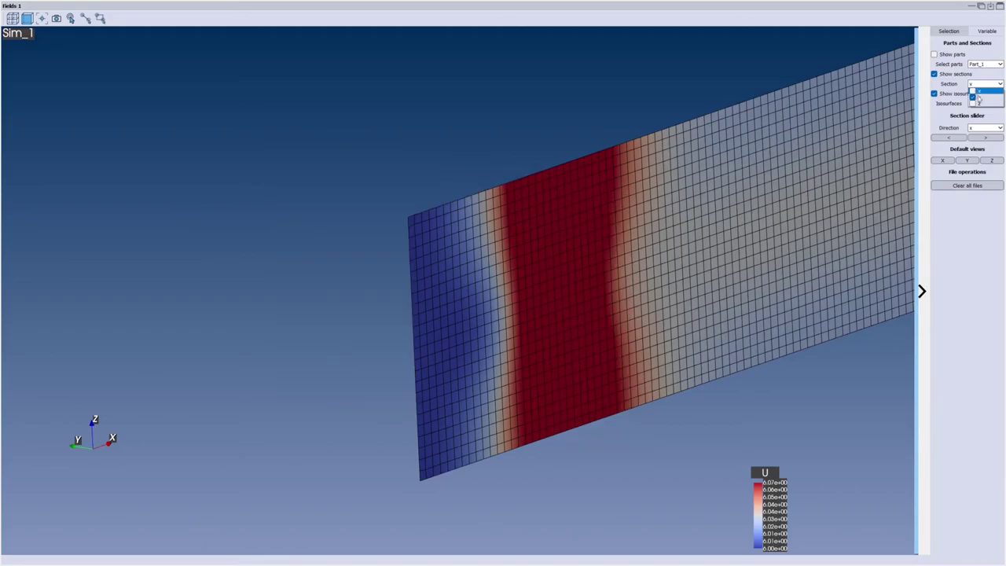
pyautogui.click(987, 128)
pyautogui.click(981, 143)
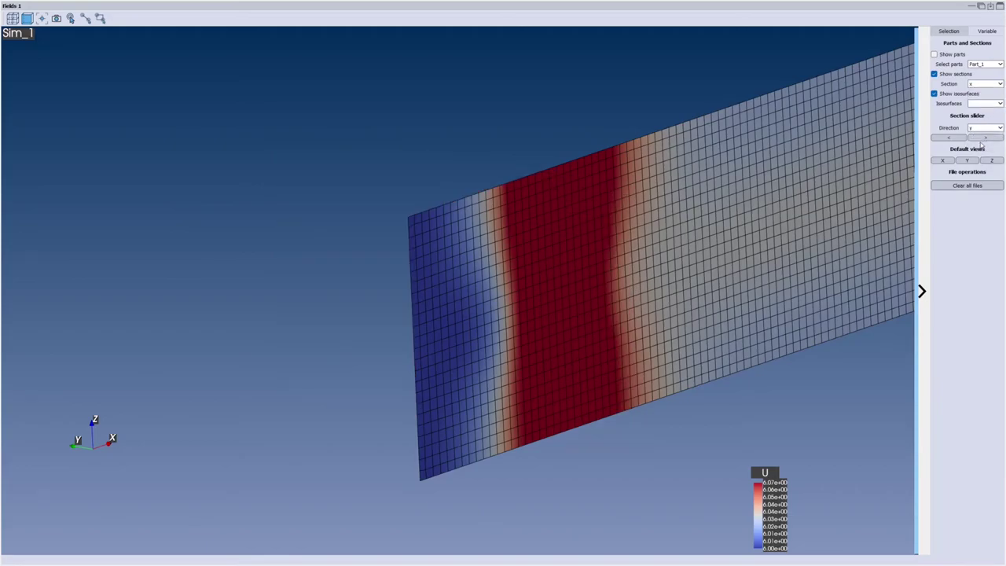
pyautogui.click(934, 55)
pyautogui.moveTo(752, 158); pyautogui.dragTo(754, 337)
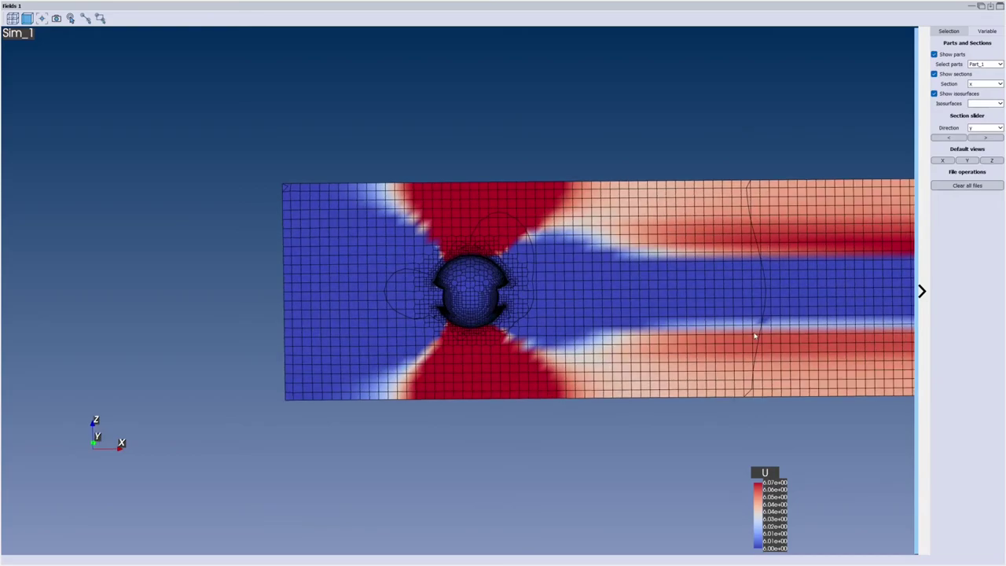
# - Set the U legend range to min 5.0 and max 7.0, update the legend and view the velocity field around the sphere
pyautogui.click(984, 31)
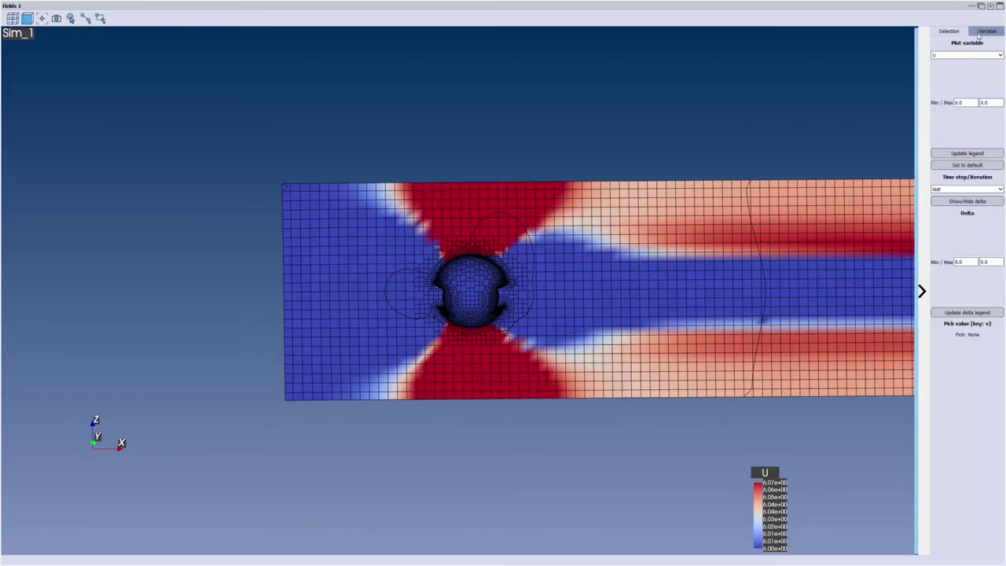
pyautogui.moveTo(964, 102); pyautogui.dragTo(954, 103)
pyautogui.write('5.0')
pyautogui.press('Tab')
pyautogui.write('7')
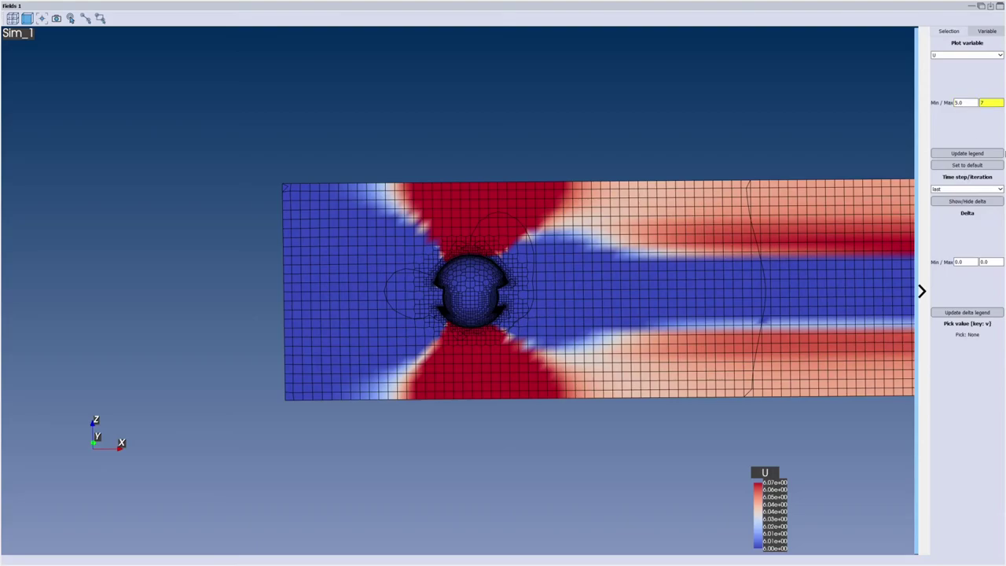
pyautogui.write('.0')
pyautogui.press('Tab')
pyautogui.click(984, 154)
pyautogui.scroll(-2, 458, 210)
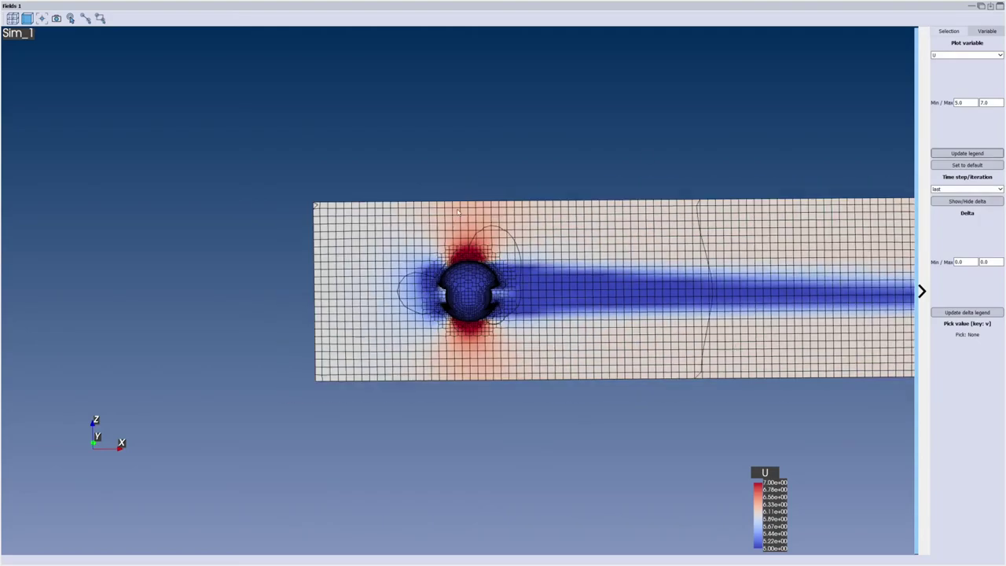
pyautogui.scroll(-2, 460, 211)
pyautogui.scroll(4, 474, 200)
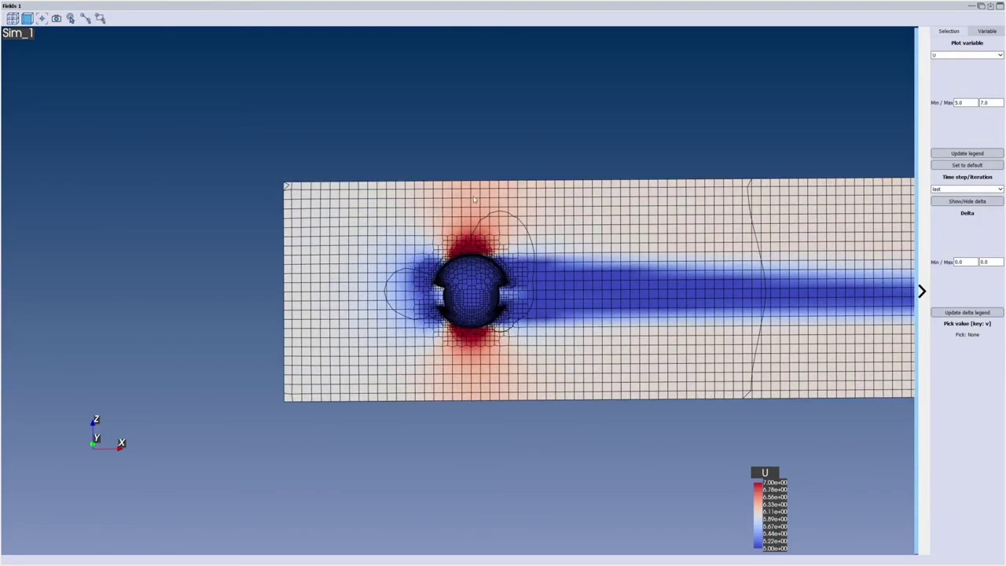
pyautogui.scroll(2, 434, 191)
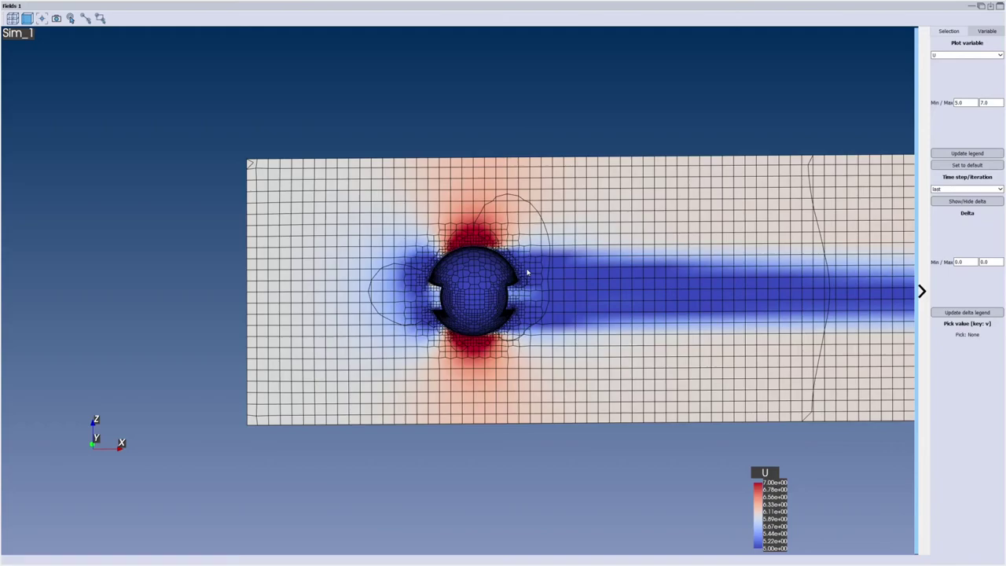
pyautogui.moveTo(528, 272); pyautogui.dragTo(515, 263)
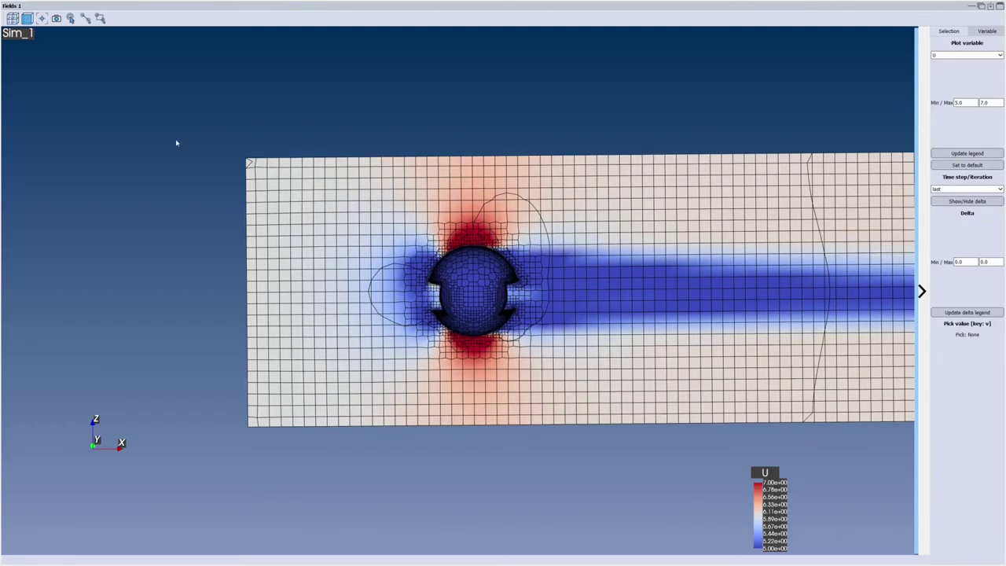
# - Hide the mesh edges on the section and probe velocity values in front of, beneath and behind the sphere
pyautogui.press('e')
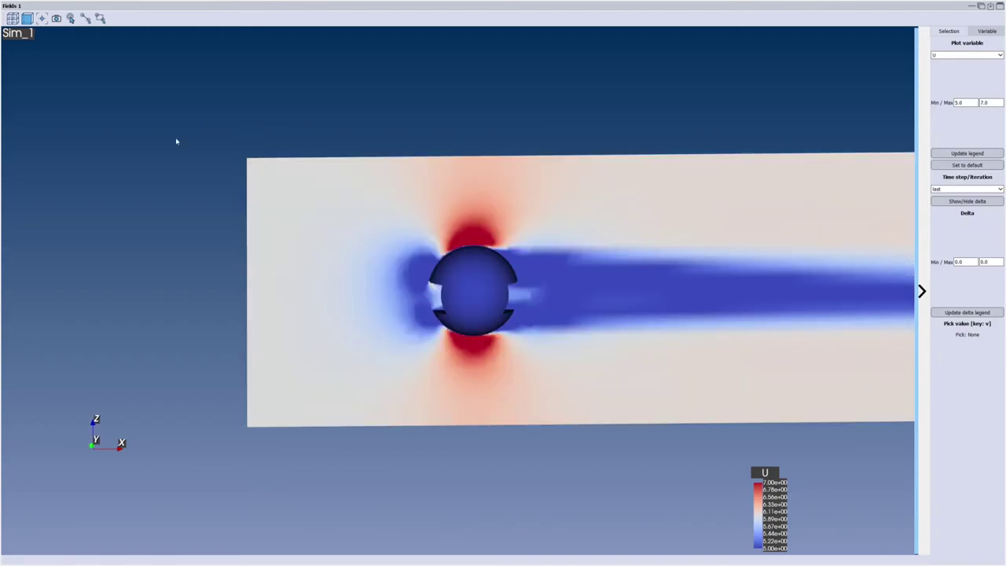
pyautogui.click(71, 18)
pyautogui.click(259, 174)
pyautogui.press('v')
pyautogui.press('v')
pyautogui.moveTo(424, 318)
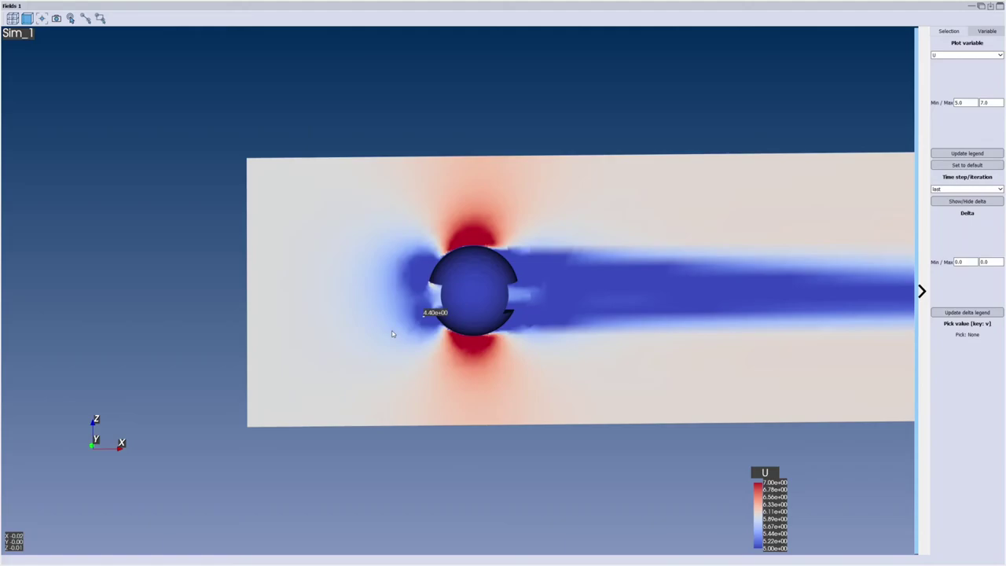
pyautogui.moveTo(473, 348)
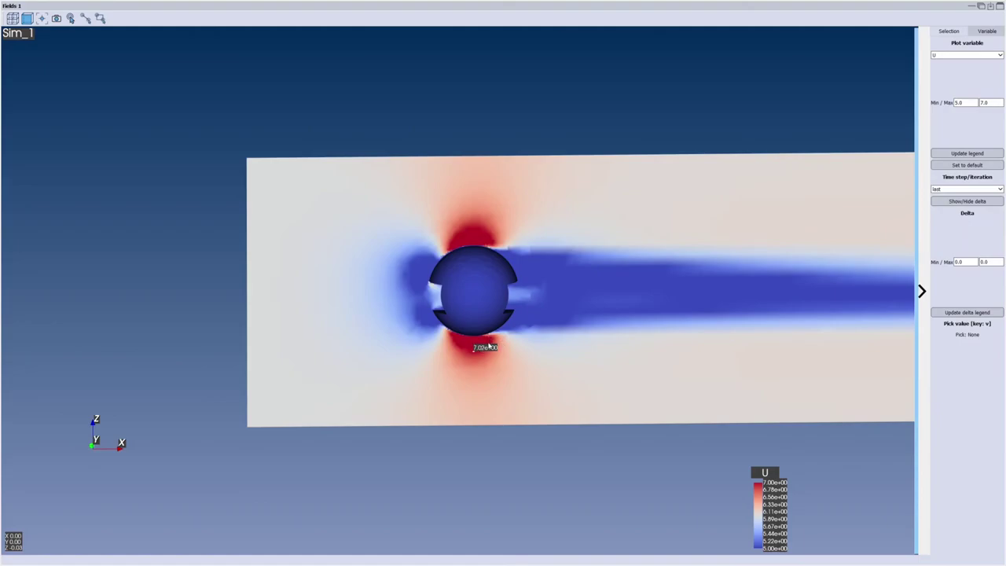
pyautogui.press('v')
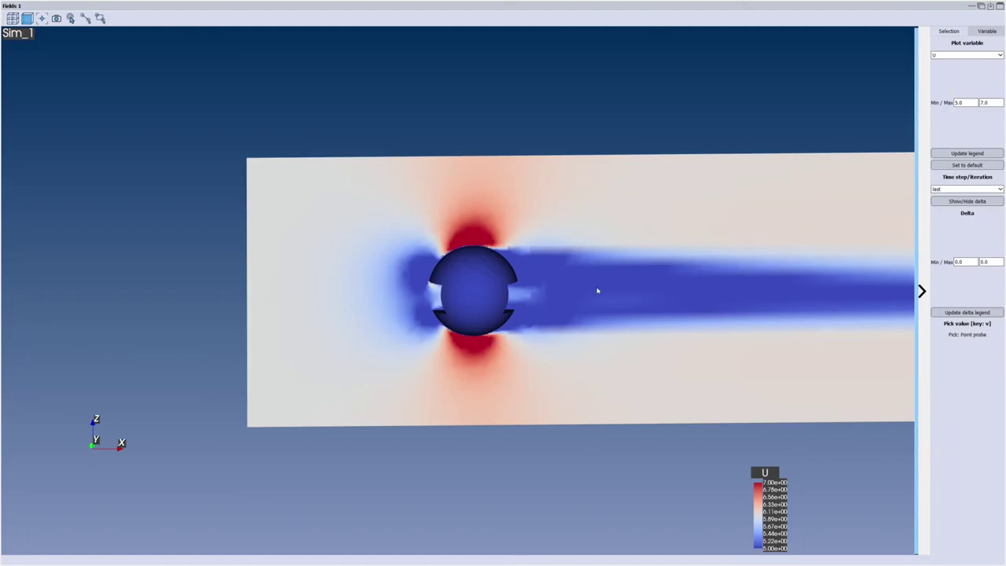
pyautogui.click(597, 291)
# - Plot the pressure p instead of the velocity on the section and sphere
pyautogui.click(970, 55)
pyautogui.click(962, 89)
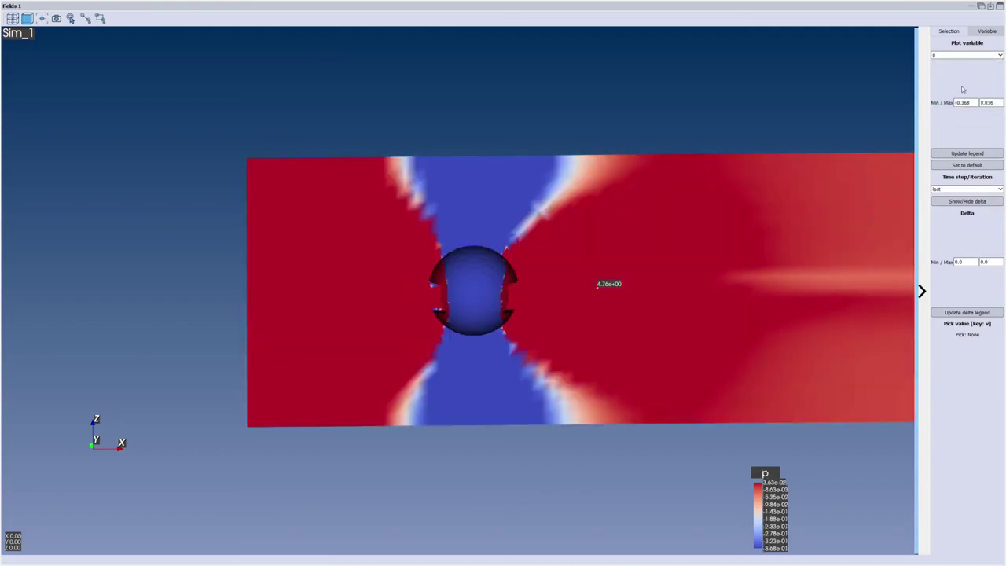
pyautogui.click(966, 55)
pyautogui.click(964, 88)
# - Set the p legend range to min -100 and max 100 and update the legend
pyautogui.moveTo(968, 100); pyautogui.dragTo(952, 103)
pyautogui.press('BackSpace')
pyautogui.write('-100')
pyautogui.press('Tab')
pyautogui.write('100')
pyautogui.press('Return')
pyautogui.click(959, 152)
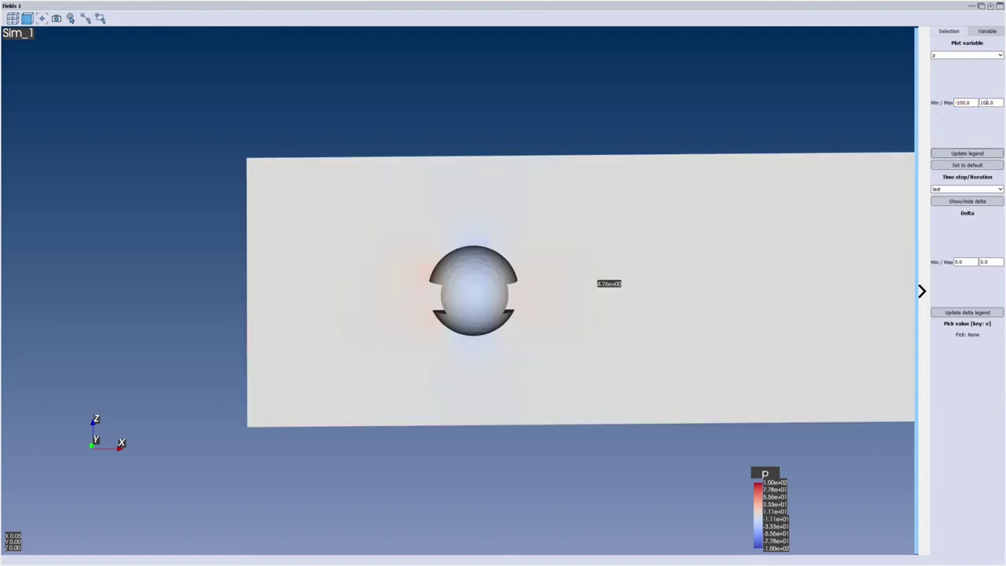
# - Set the p legend range to min -10 and max 10 and update the legend
pyautogui.moveTo(970, 103); pyautogui.dragTo(954, 103)
pyautogui.write('-10')
pyautogui.press('Tab')
pyautogui.write('10')
pyautogui.click(961, 153)
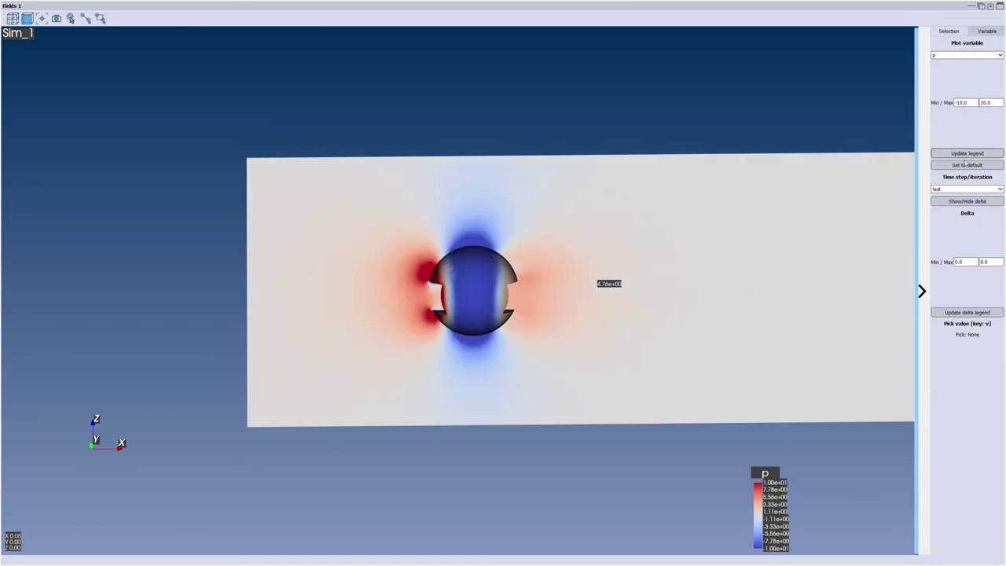
# - Hide the sections and examine the pressure distribution on the sphere's surface around the slot
pyautogui.moveTo(499, 341); pyautogui.dragTo(427, 275)
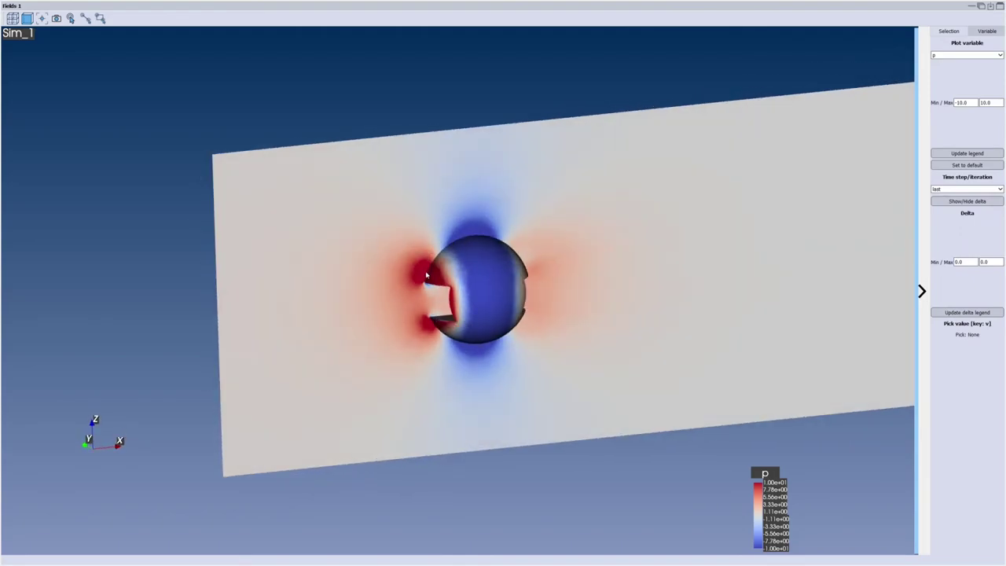
pyautogui.moveTo(412, 312); pyautogui.dragTo(786, 260)
pyautogui.click(949, 31)
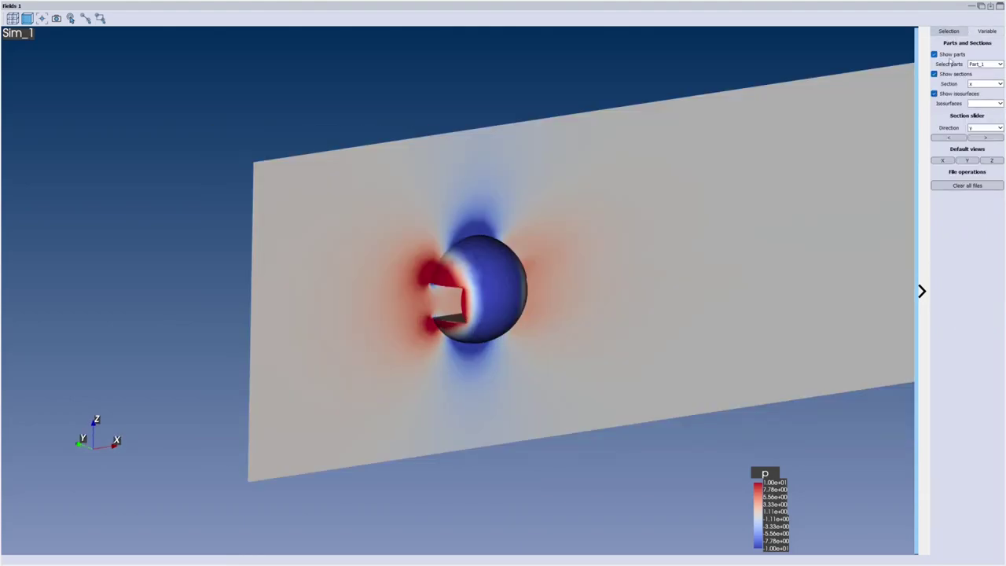
pyautogui.click(956, 74)
pyautogui.moveTo(808, 137); pyautogui.dragTo(667, 296)
pyautogui.scroll(3, 518, 270)
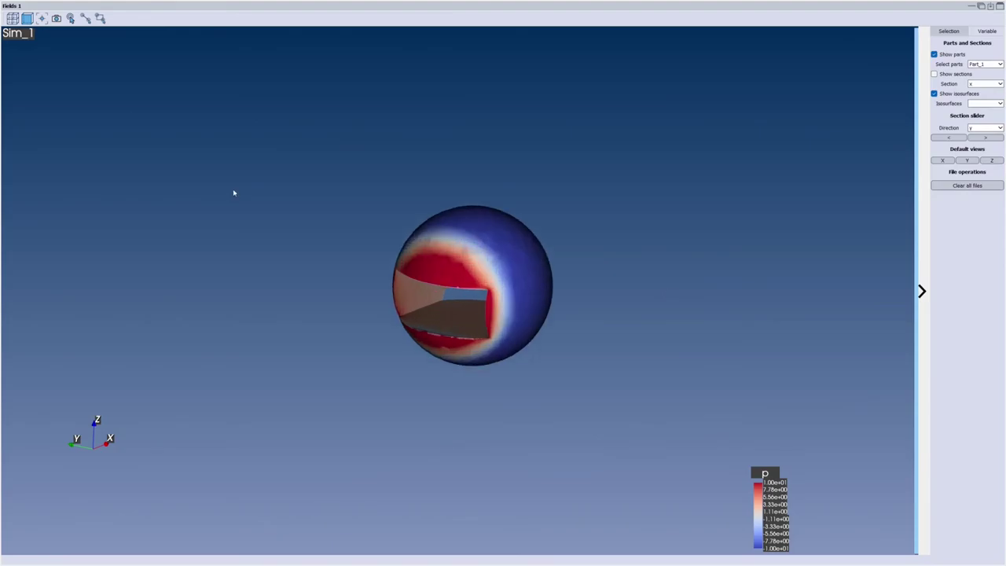
pyautogui.scroll(3, 233, 192)
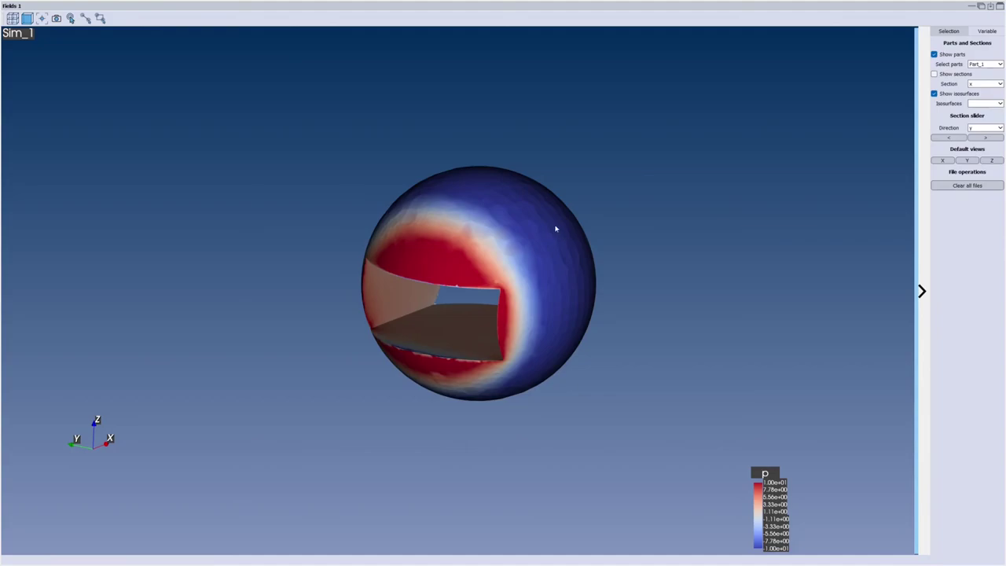
# - Restore and hide the fields view, and load the plots of the Sim_1 run
pyautogui.click(990, 7)
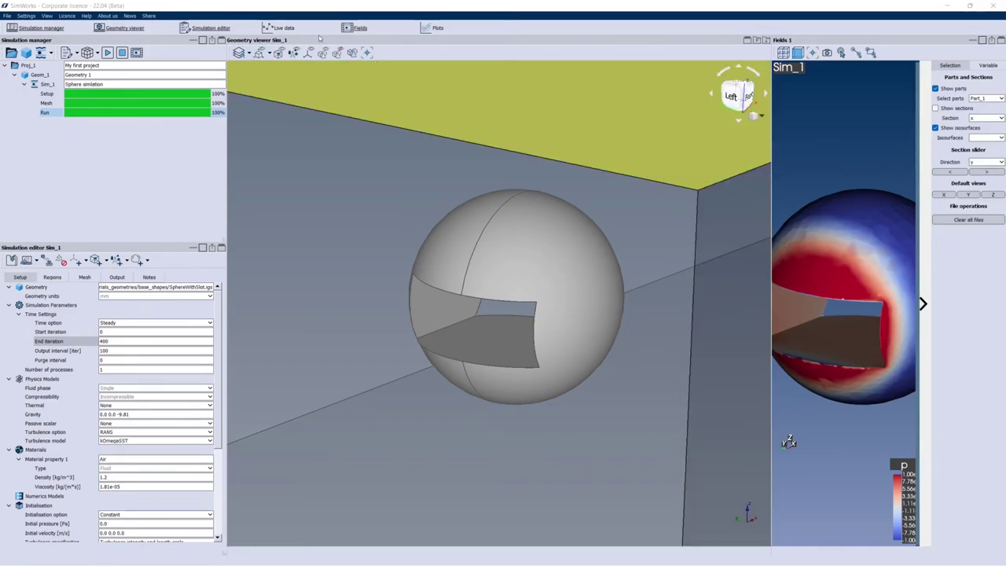
pyautogui.click(357, 28)
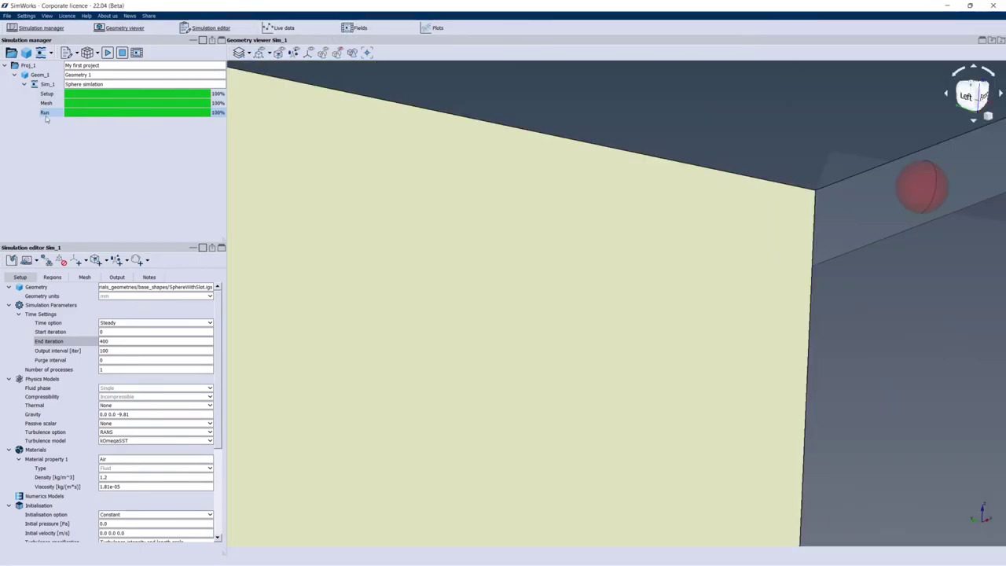
pyautogui.rightClick(45, 113)
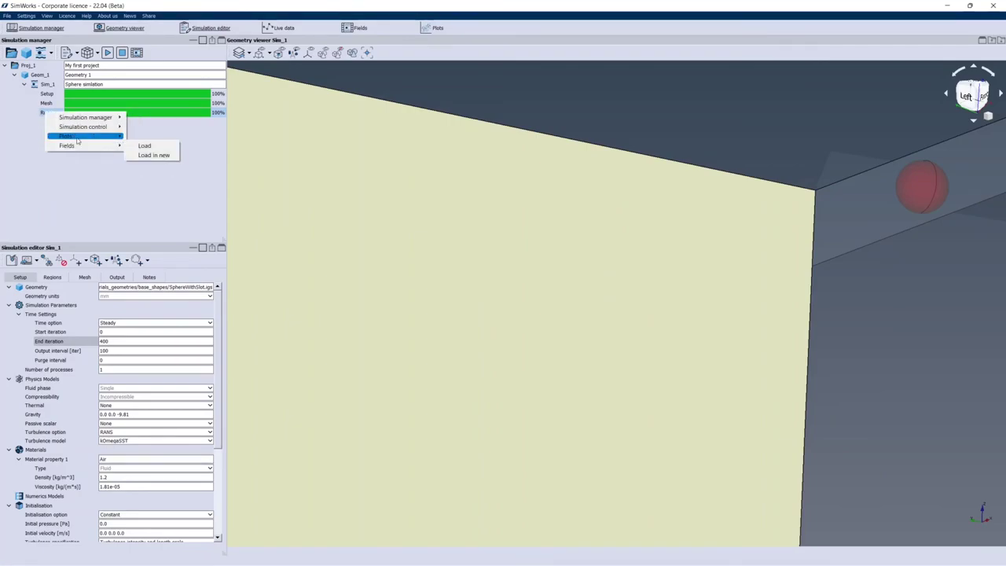
pyautogui.moveTo(78, 140)
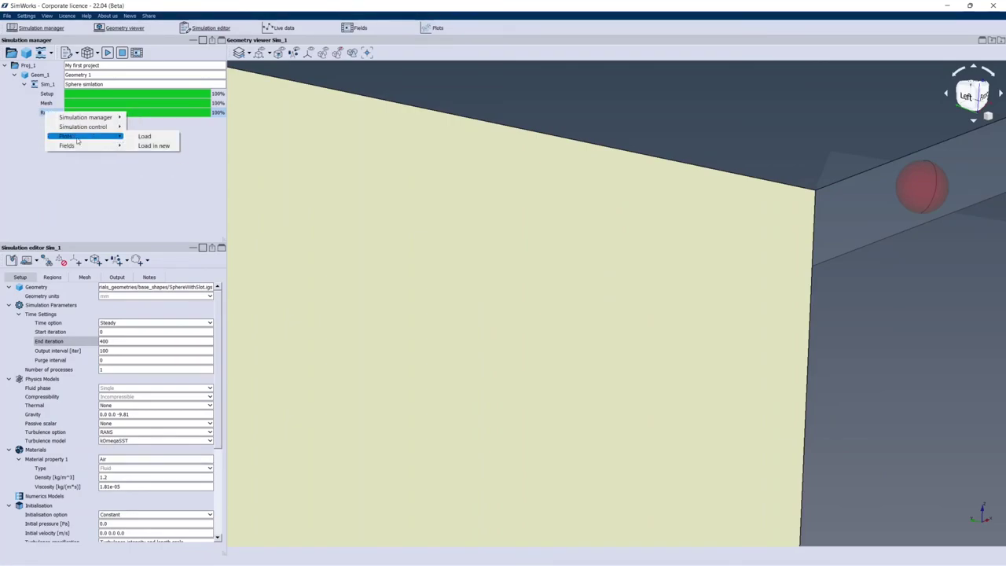
pyautogui.click(145, 138)
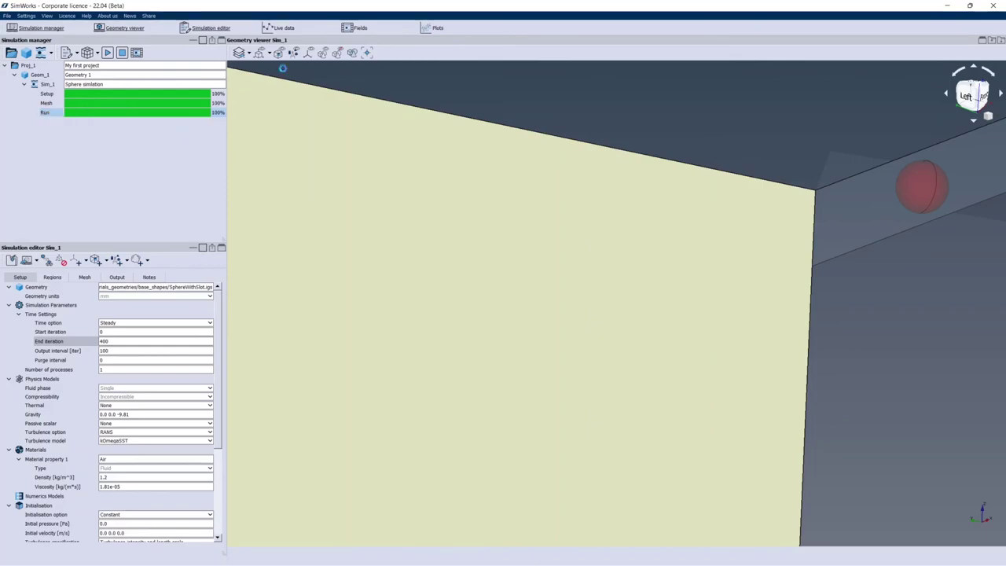
# - Show the plots view maximised and switch its plot set to Cl - Cd
pyautogui.click(432, 28)
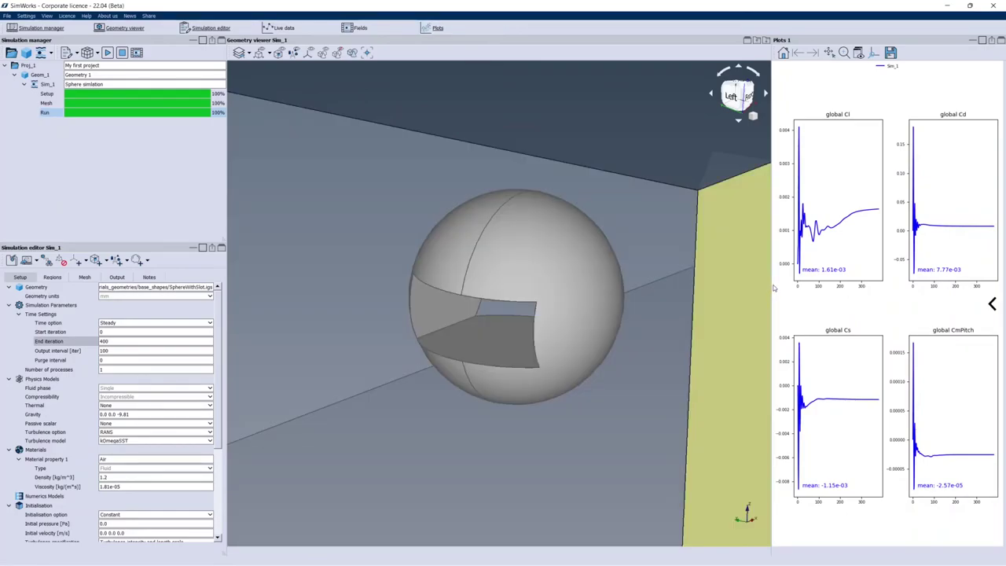
pyautogui.click(982, 40)
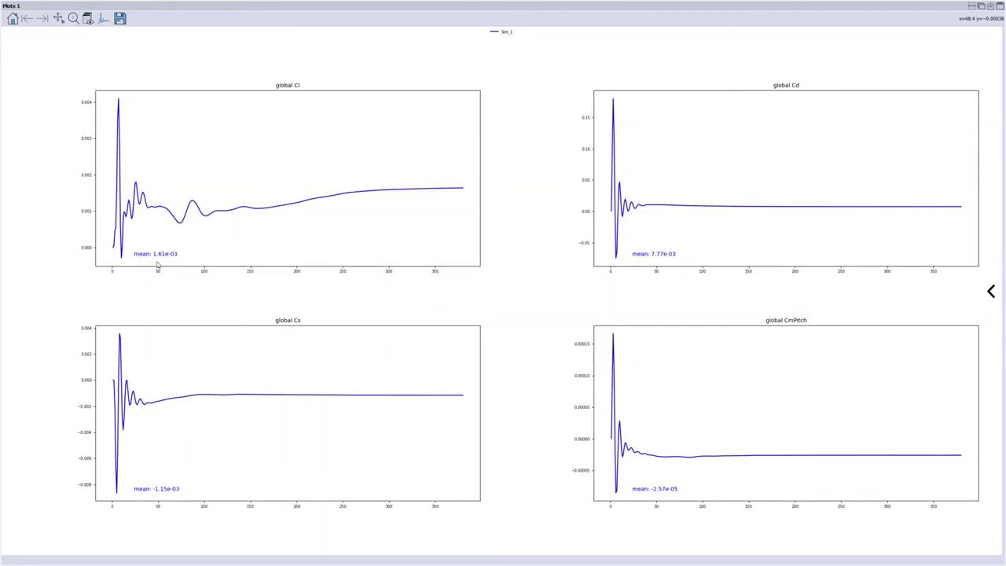
pyautogui.click(991, 290)
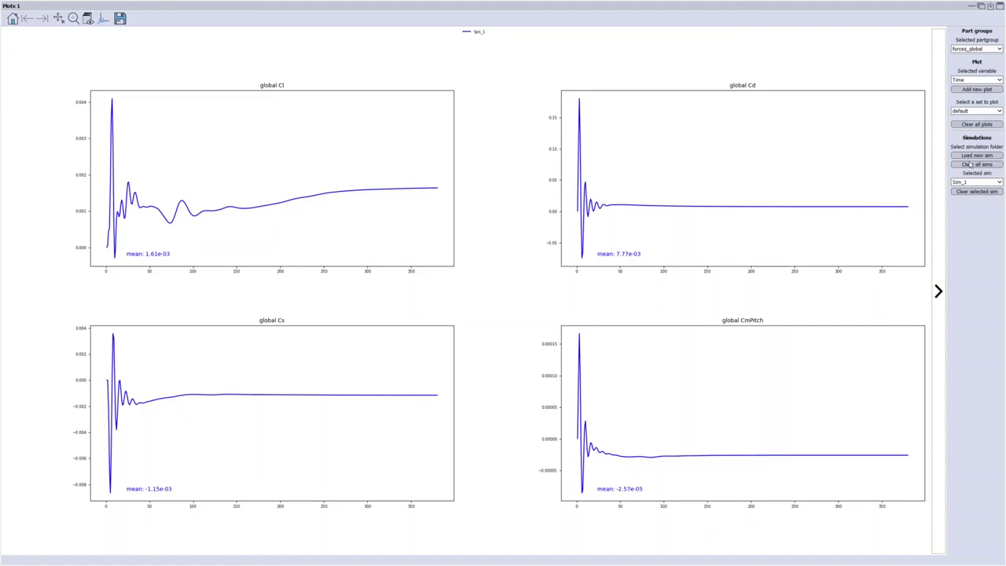
pyautogui.click(981, 112)
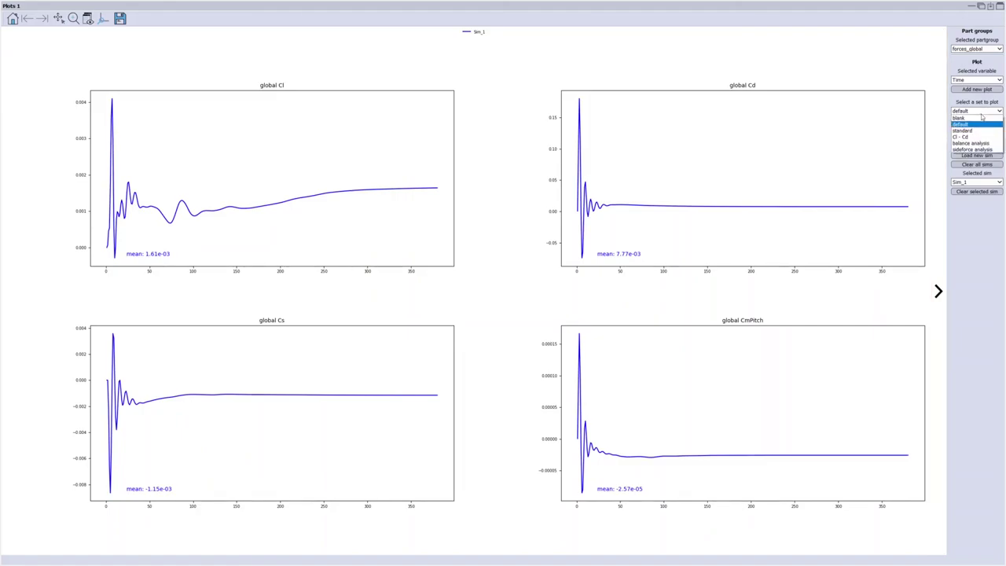
pyautogui.click(975, 137)
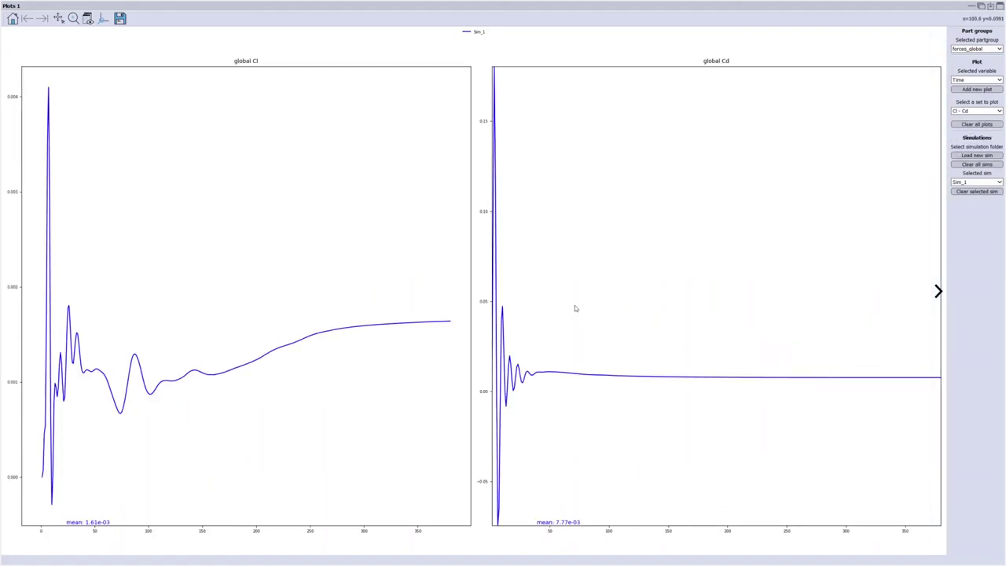
# - Zoom in on the end of Sim_1's Cl curve and the early Cd oscillations, and restore the plots view
pyautogui.click(978, 182)
pyautogui.click(978, 189)
pyautogui.click(73, 17)
pyautogui.moveTo(396, 277); pyautogui.dragTo(581, 410)
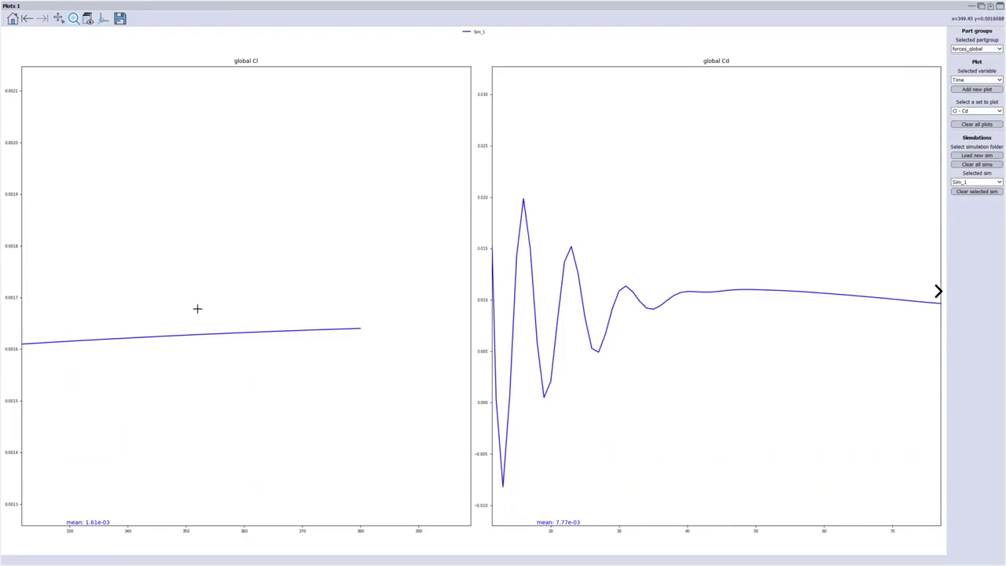
pyautogui.click(989, 6)
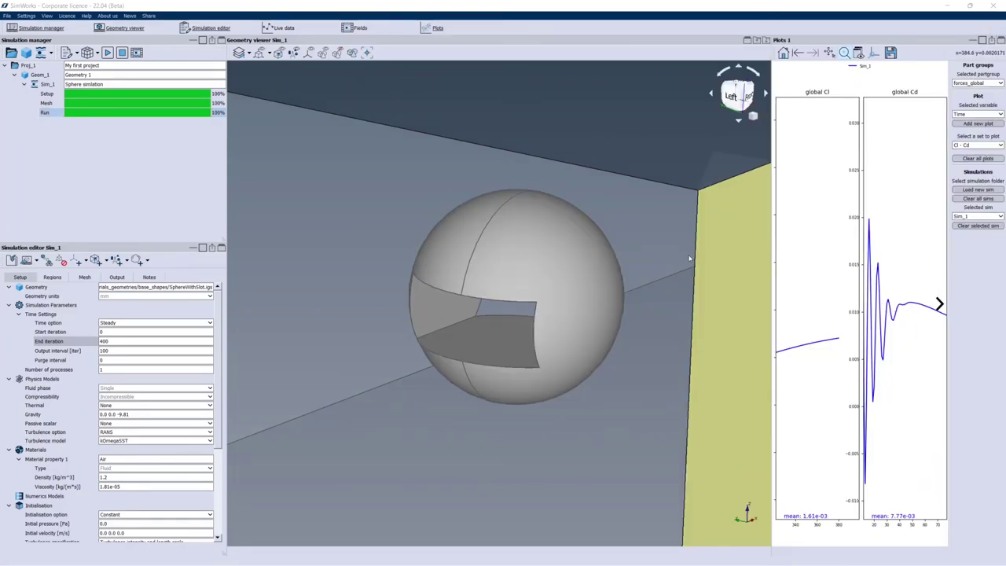
pyautogui.scroll(-3, 688, 257)
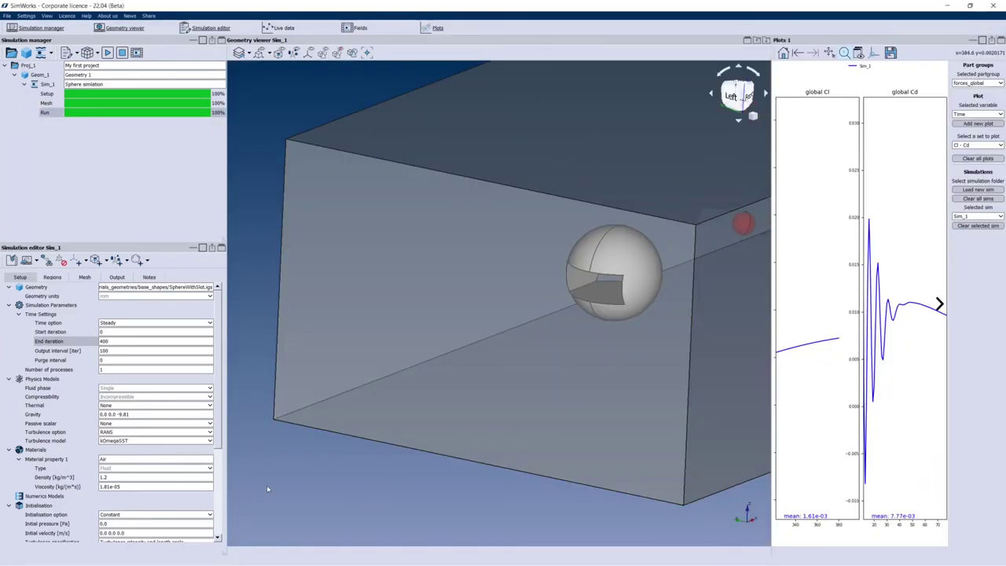